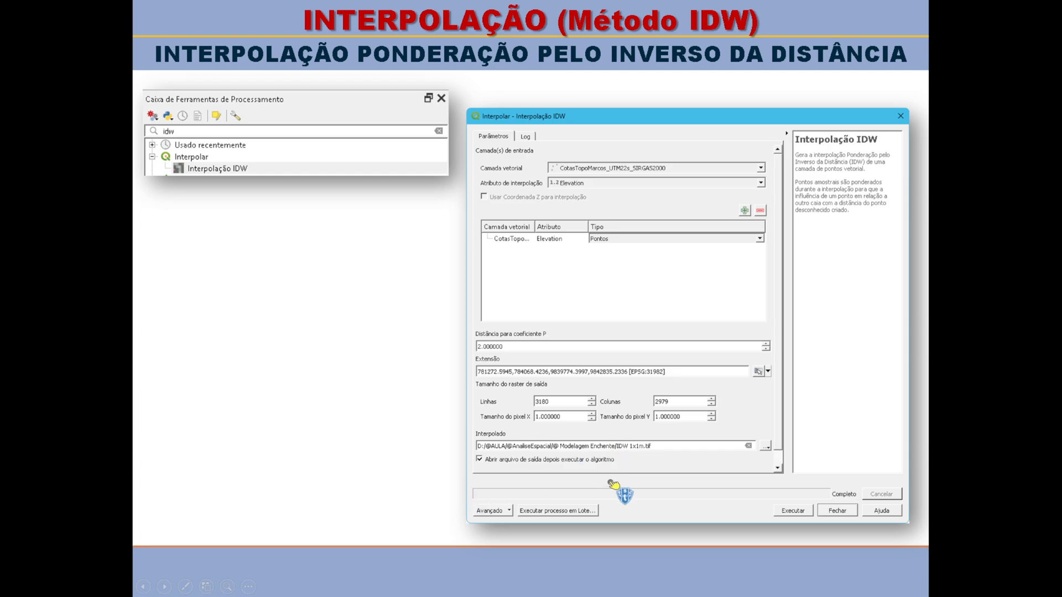
pyautogui.click(393, 434)
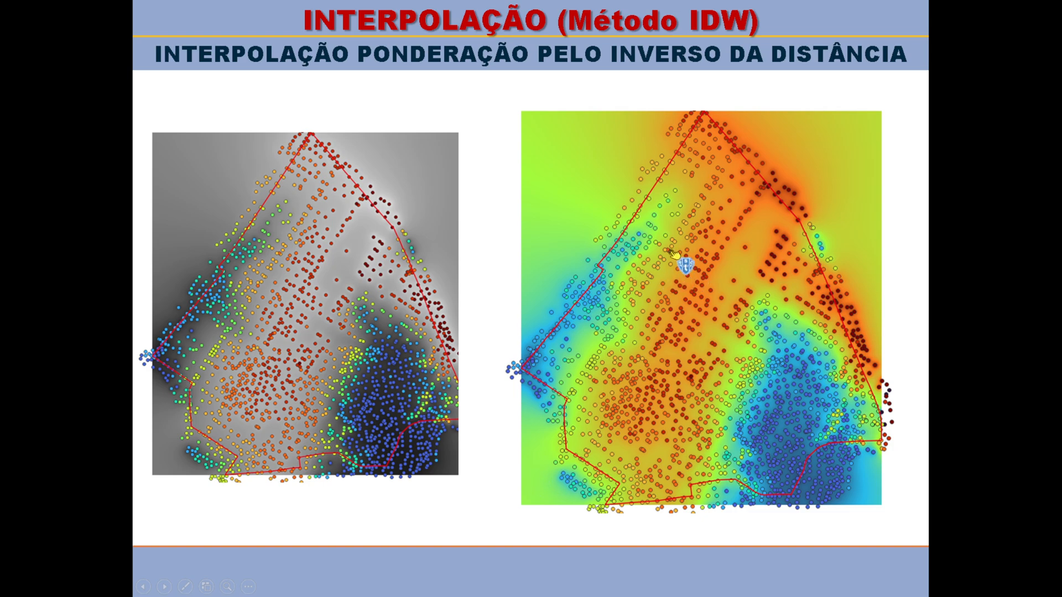
pyautogui.click(758, 235)
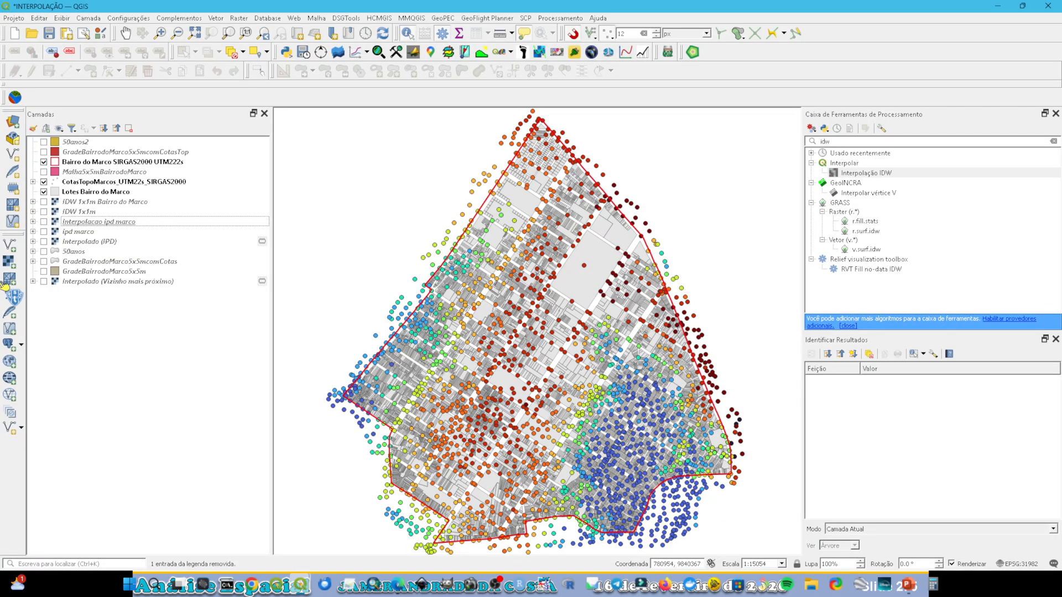
# Step: Switch to QGIS, hide the CotasTopoMarcos_UTM22s_SIRGAS2000 points and show the IDW 1x1m Bairro do Marco raster
pyautogui.moveTo(5, 284); pyautogui.dragTo(49, 195)
pyautogui.click(45, 193)
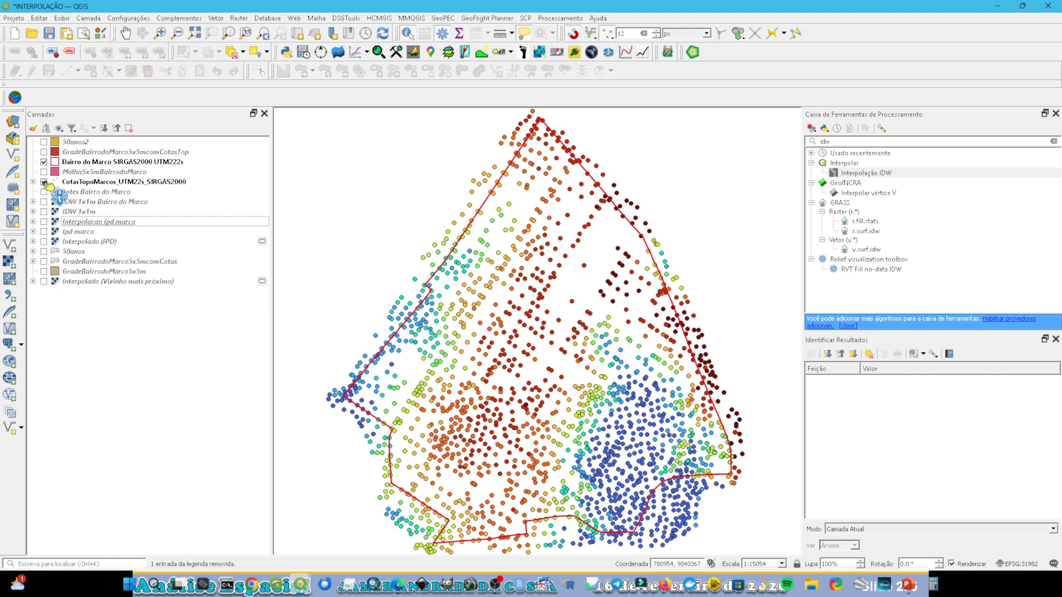
pyautogui.click(44, 182)
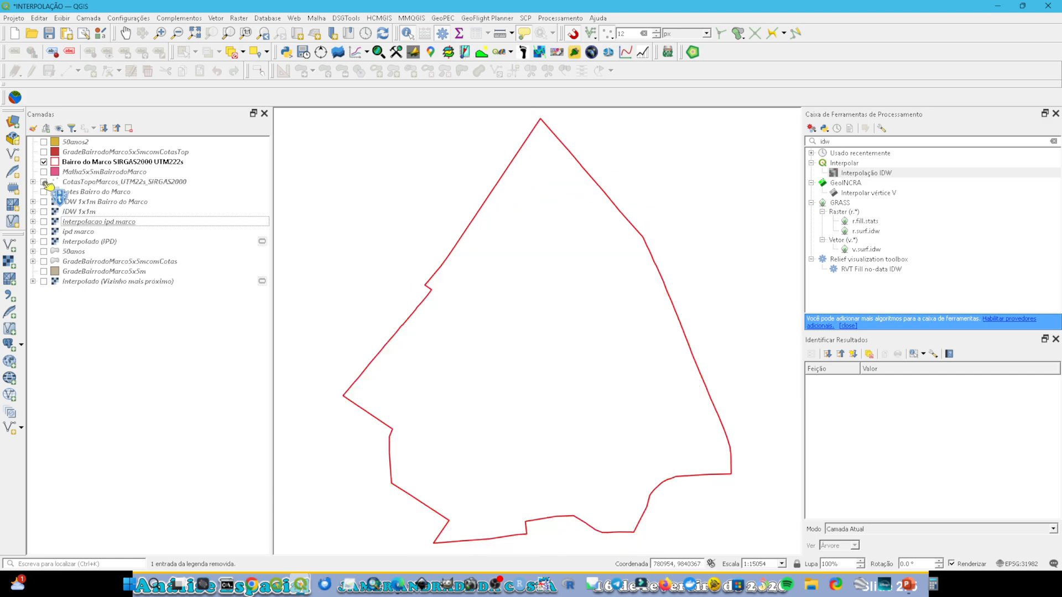
pyautogui.click(44, 212)
pyautogui.click(44, 212)
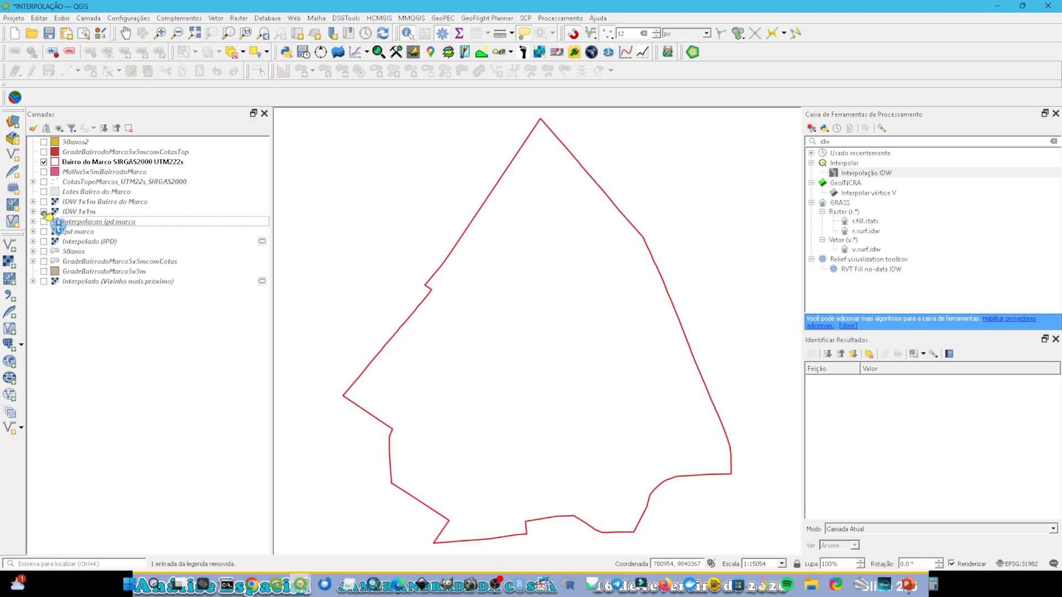
pyautogui.click(43, 202)
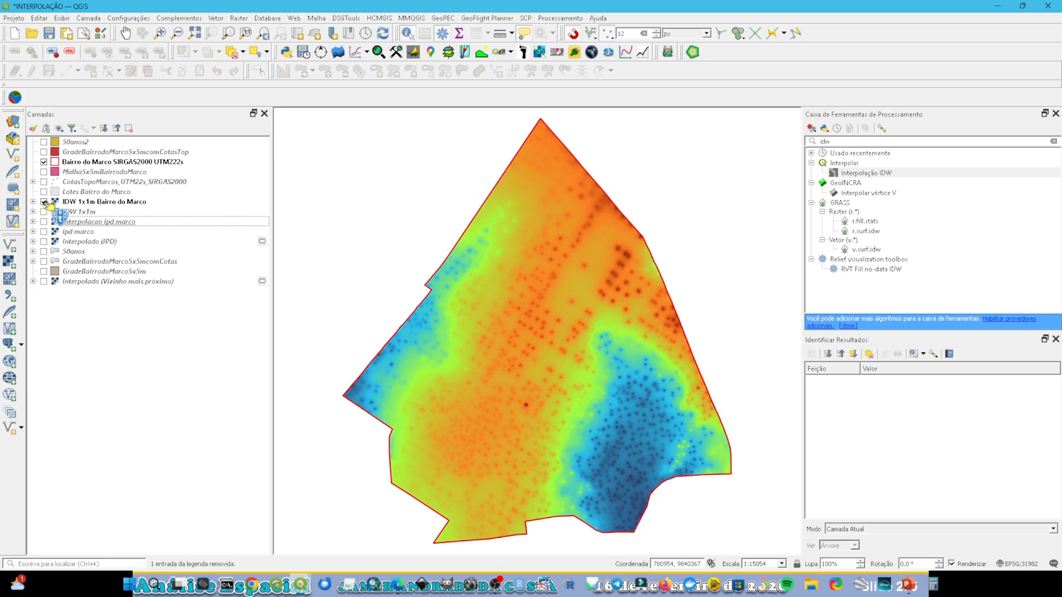
# Step: Set up a raster clip by extent of IDW 1x1m to the Bairro do Marco SIRGAS2000 UTM222s layer, closing it without running
pyautogui.click(216, 19)
pyautogui.moveTo(240, 19)
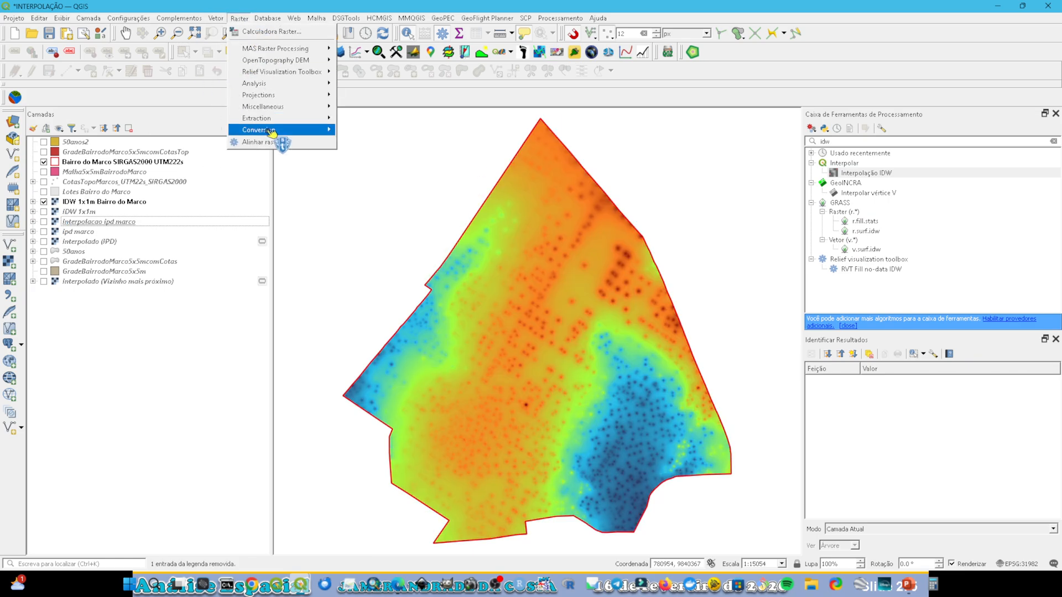
pyautogui.moveTo(288, 118)
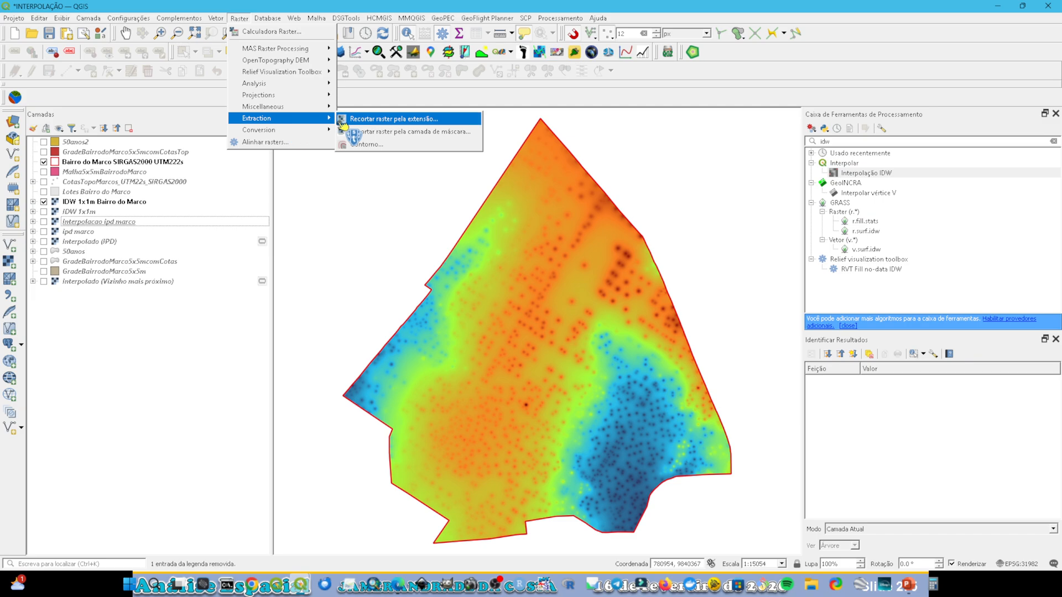
pyautogui.click(378, 120)
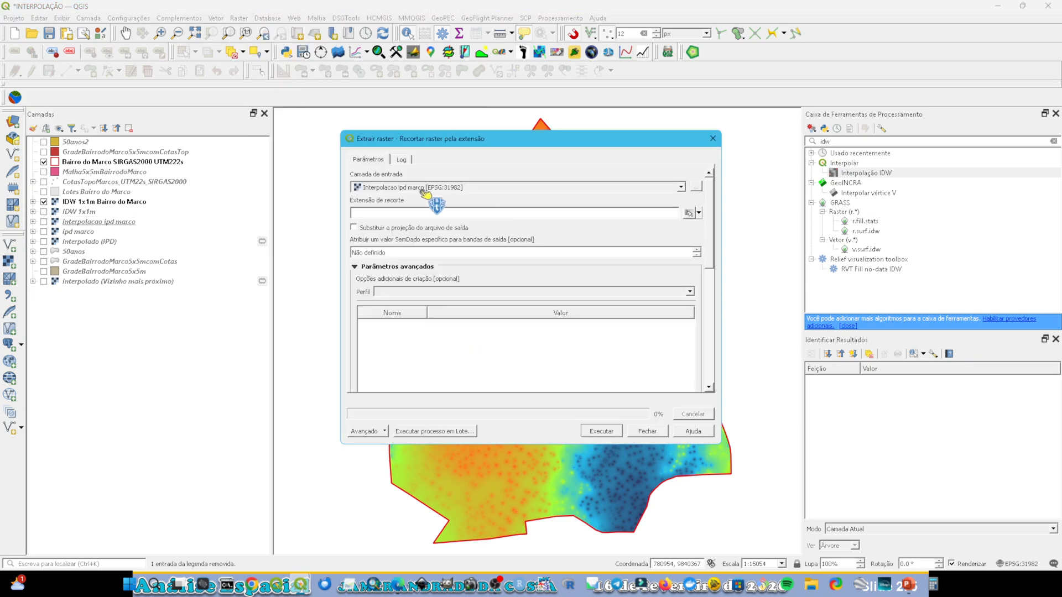
pyautogui.click(407, 190)
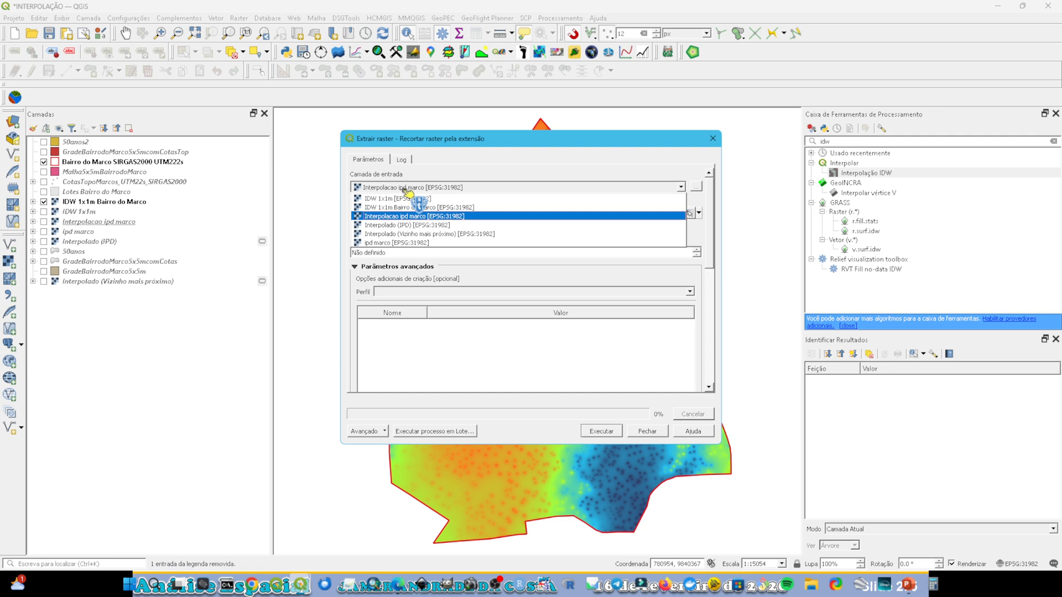
pyautogui.click(414, 207)
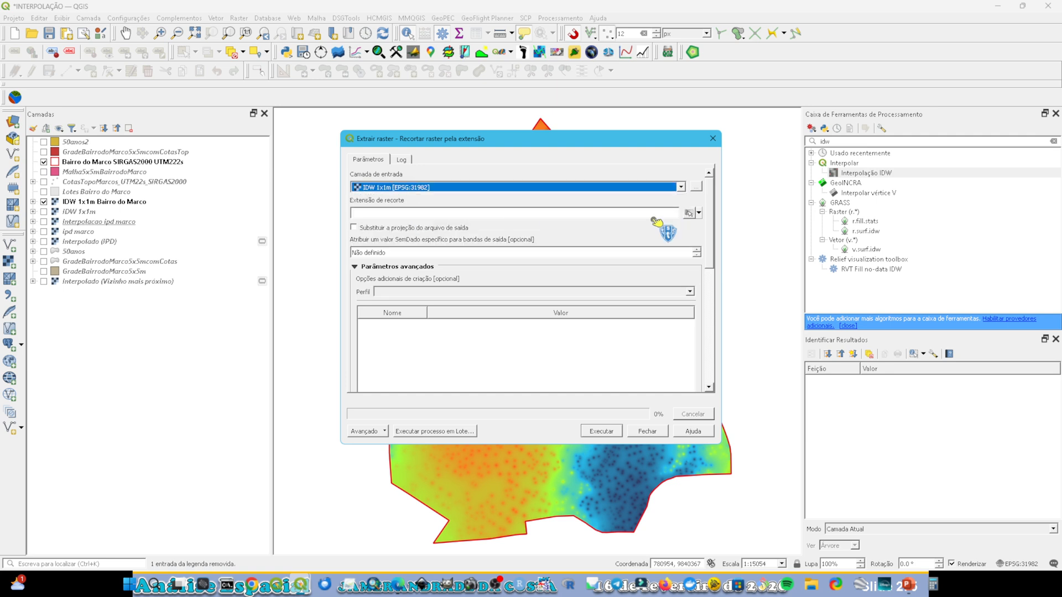
pyautogui.click(699, 214)
pyautogui.moveTo(714, 229)
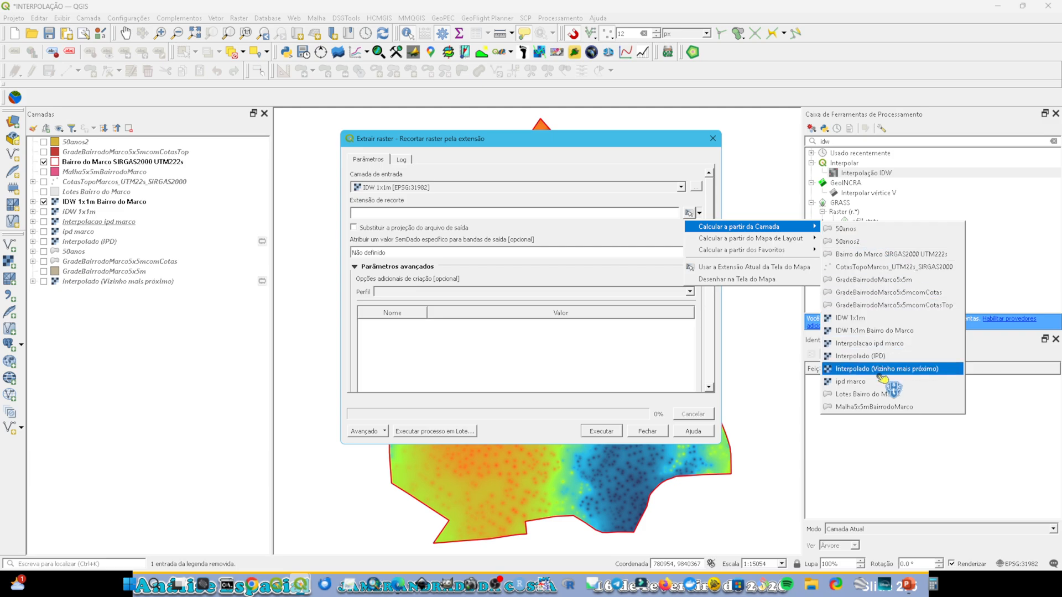
pyautogui.click(873, 255)
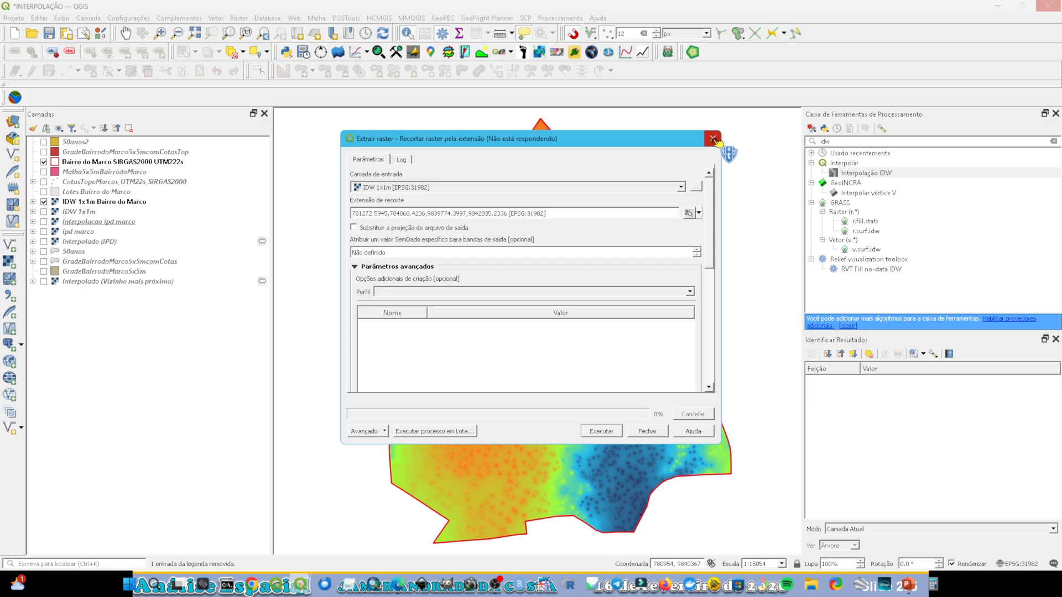
pyautogui.click(713, 139)
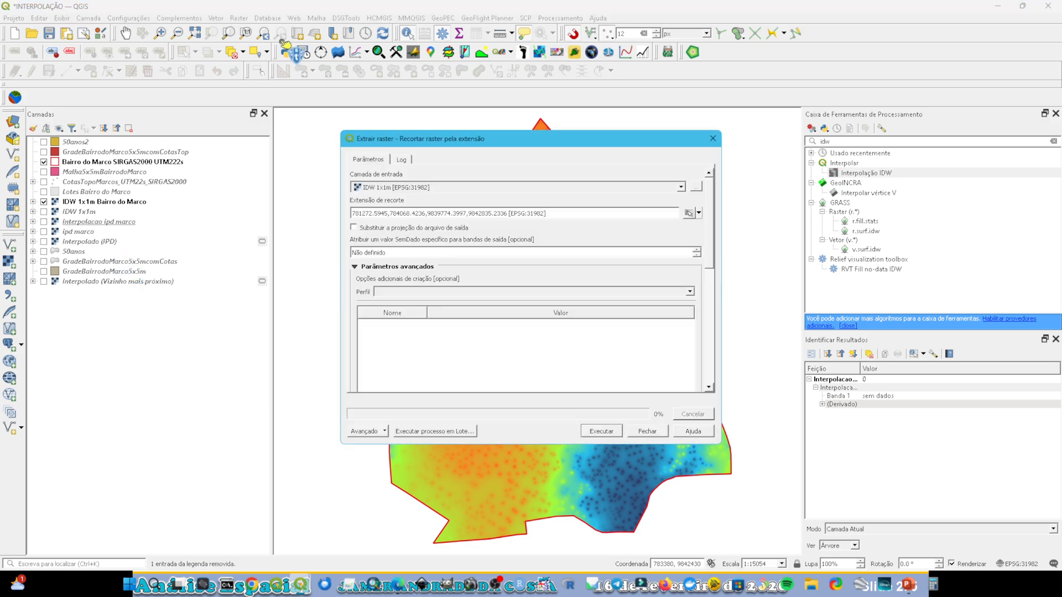
pyautogui.click(713, 139)
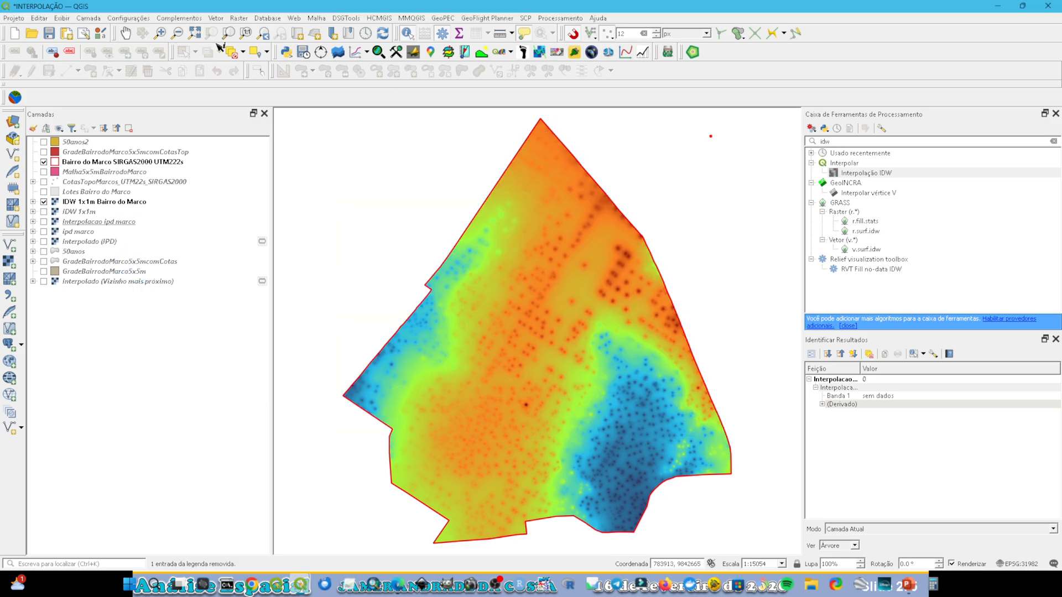
# Step: Configure a new grid of type Retângulo (Polígono) with 5 m horizontal and vertical spacing
pyautogui.click(217, 19)
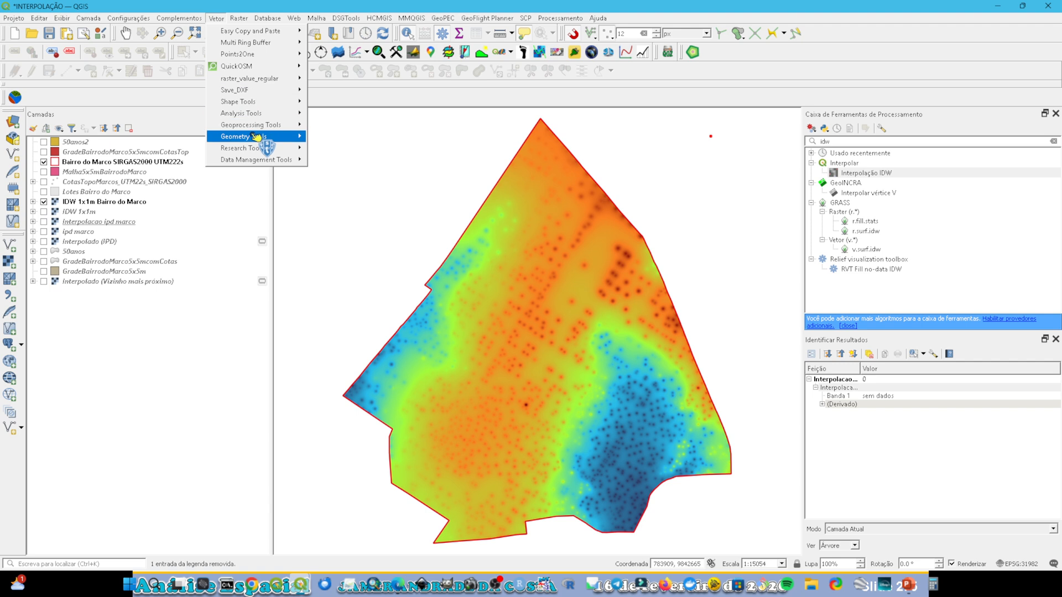
pyautogui.moveTo(256, 136)
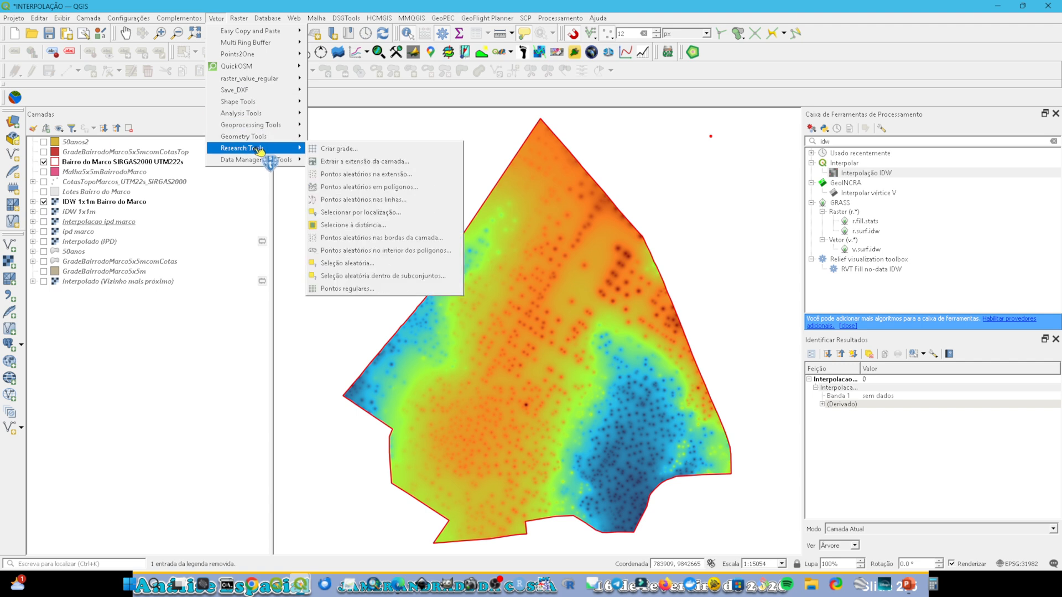
pyautogui.click(355, 154)
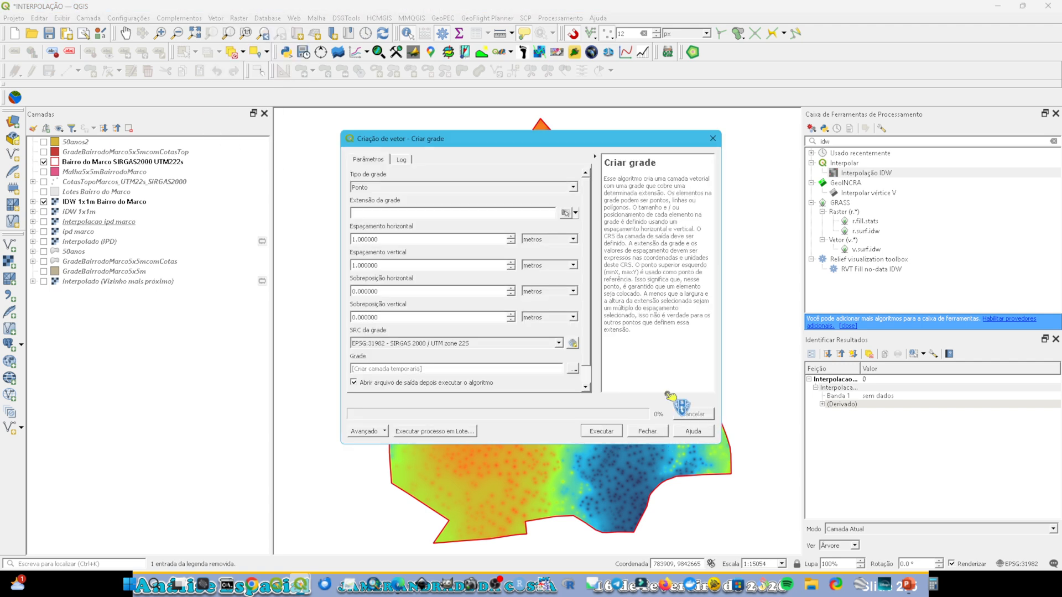
pyautogui.click(467, 191)
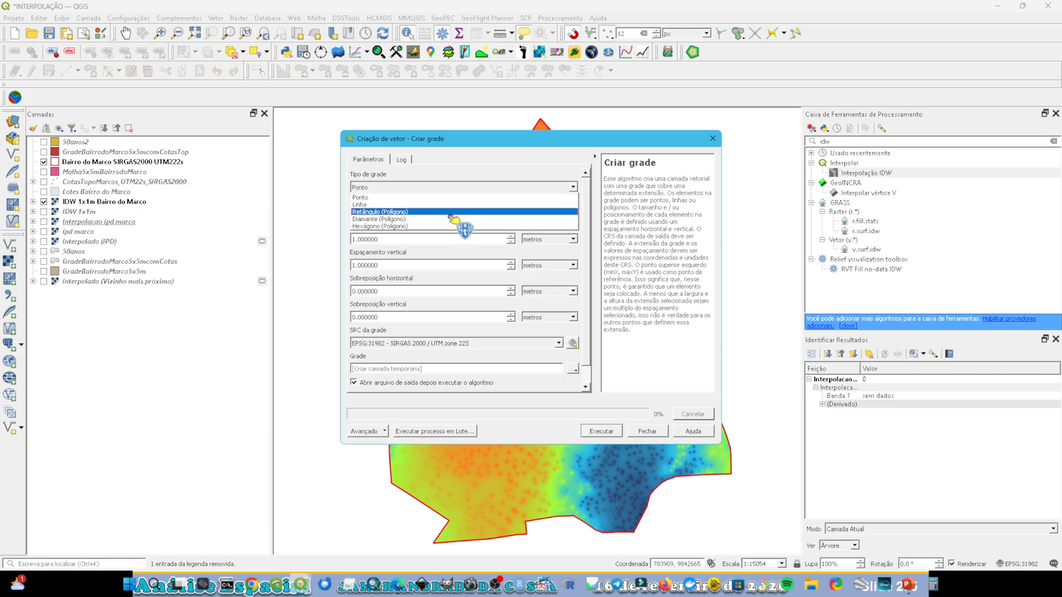
pyautogui.click(449, 216)
pyautogui.moveTo(382, 239); pyautogui.dragTo(313, 237)
pyautogui.write('5')
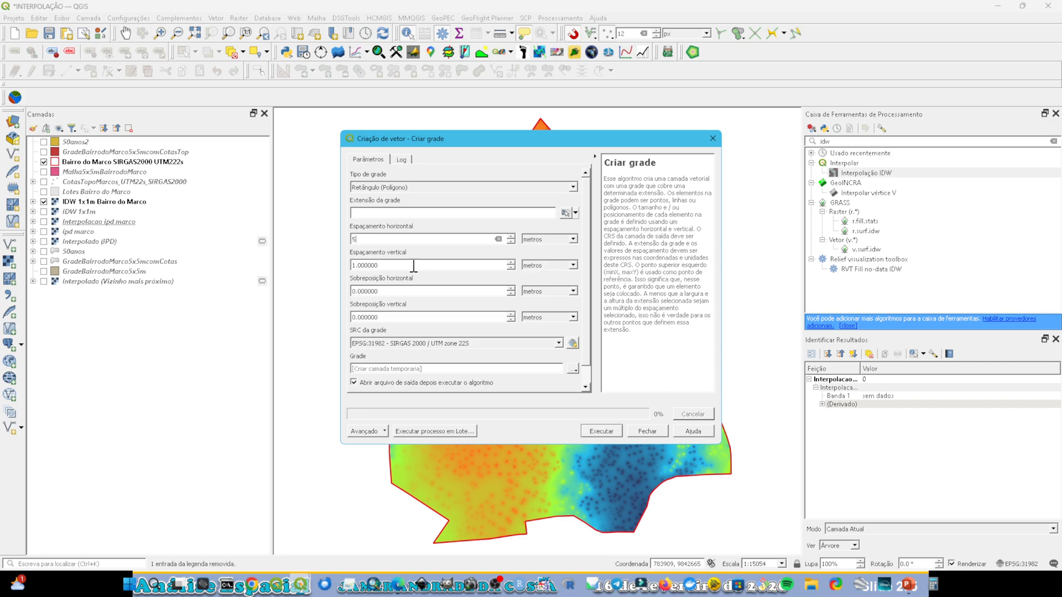
pyautogui.press('Tab')
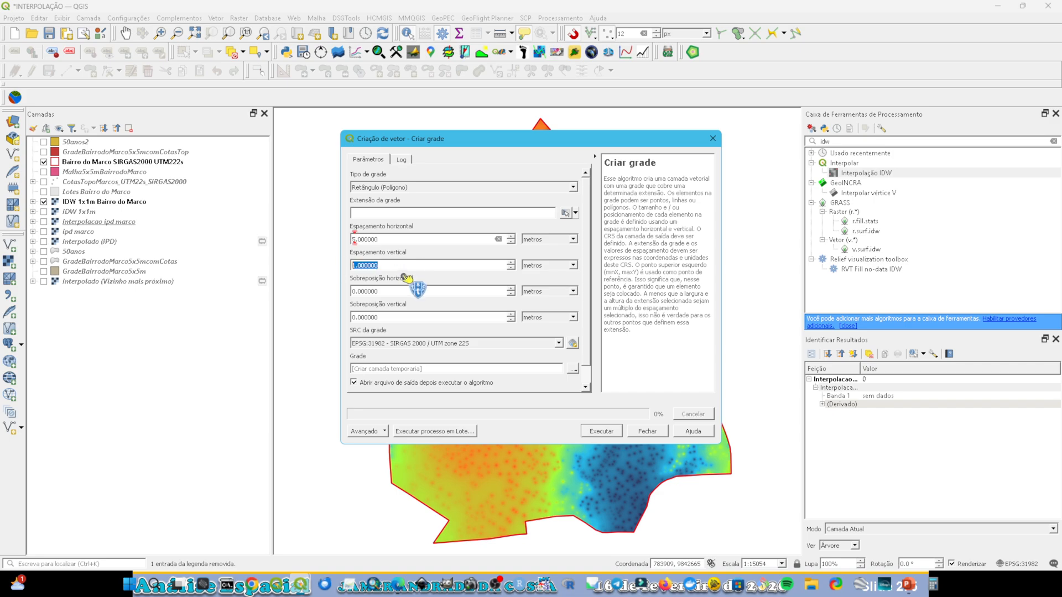
pyautogui.write('5')
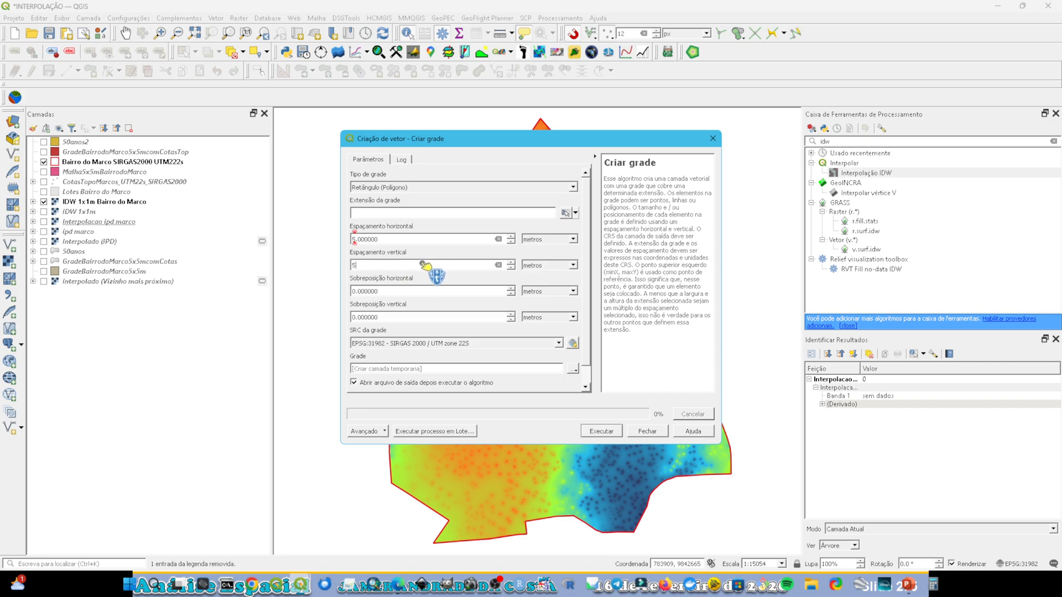
# Step: Calculate the grid extent from the Bairro do Marco SIRGAS2000 UTM222s layer and close the grid dialog without running it
pyautogui.click(575, 213)
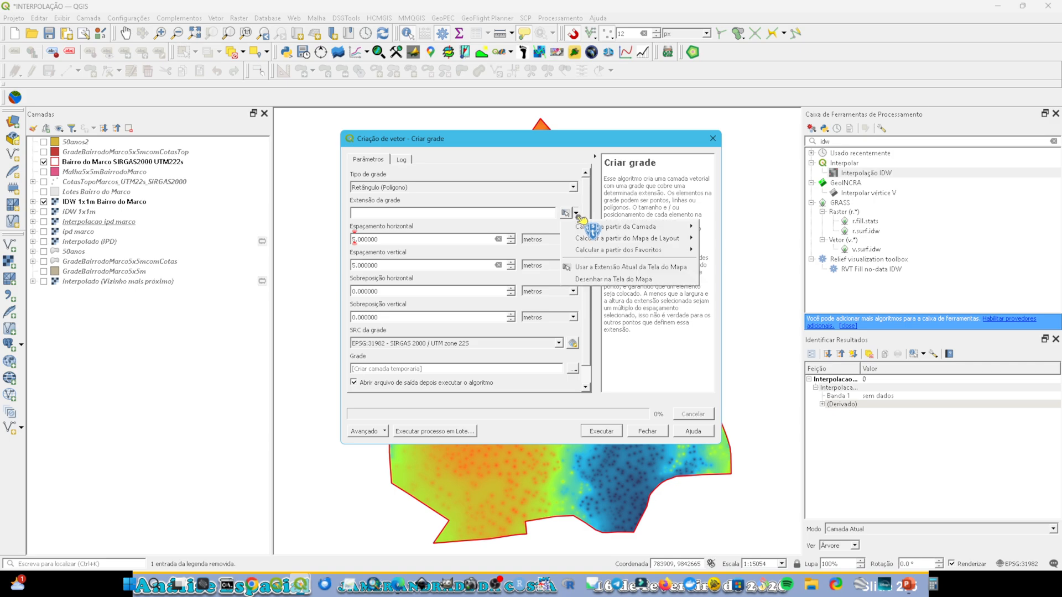
pyautogui.moveTo(630, 227)
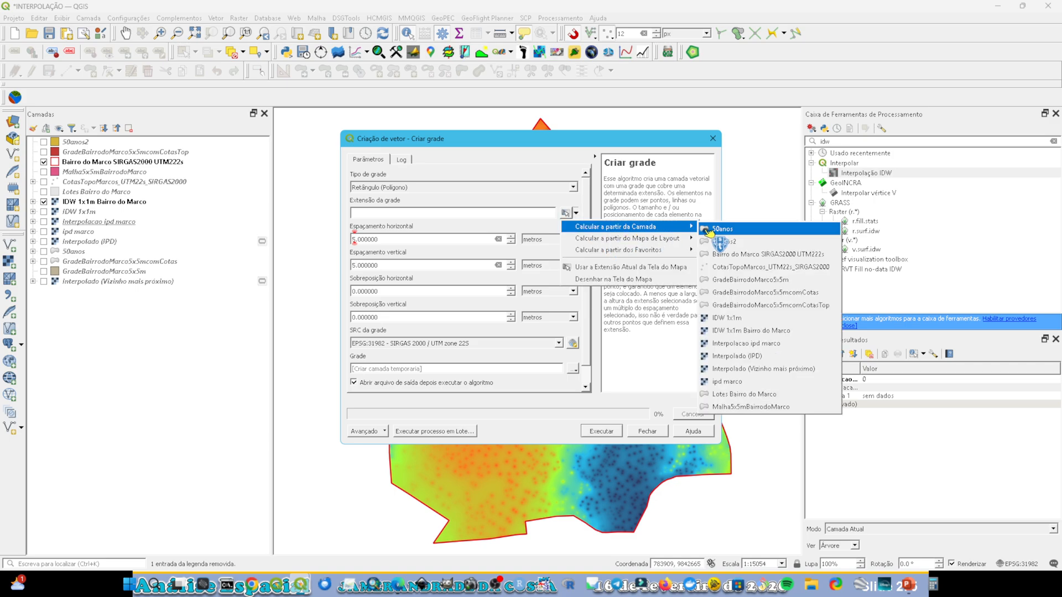
pyautogui.click(736, 254)
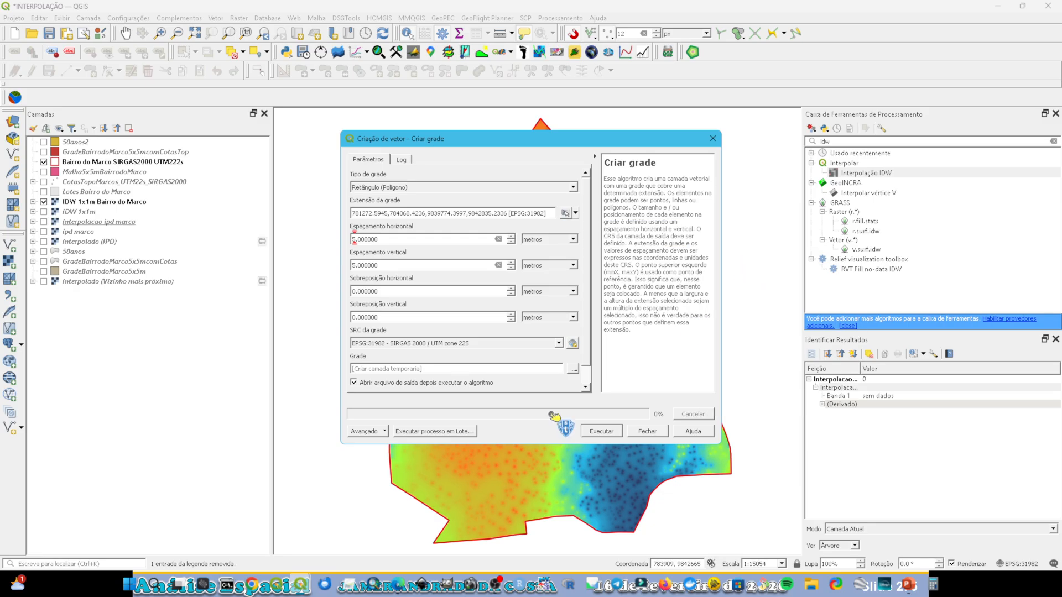
pyautogui.click(645, 432)
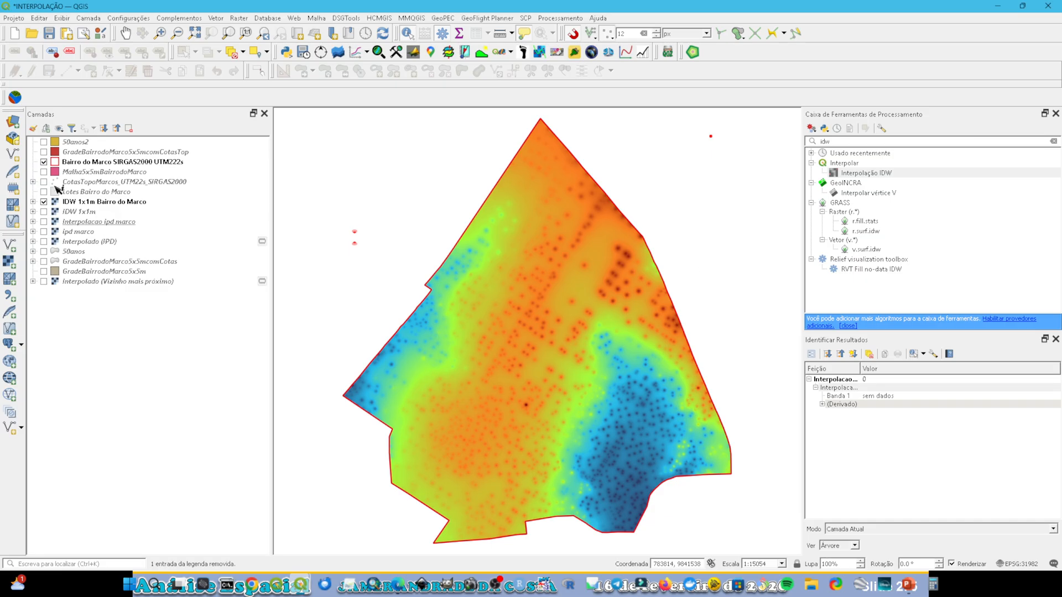
# Step: Show the Malha5x5mBairrodoMarco layer and hide the IDW 1x1m Bairro do Marco raster
pyautogui.click(45, 172)
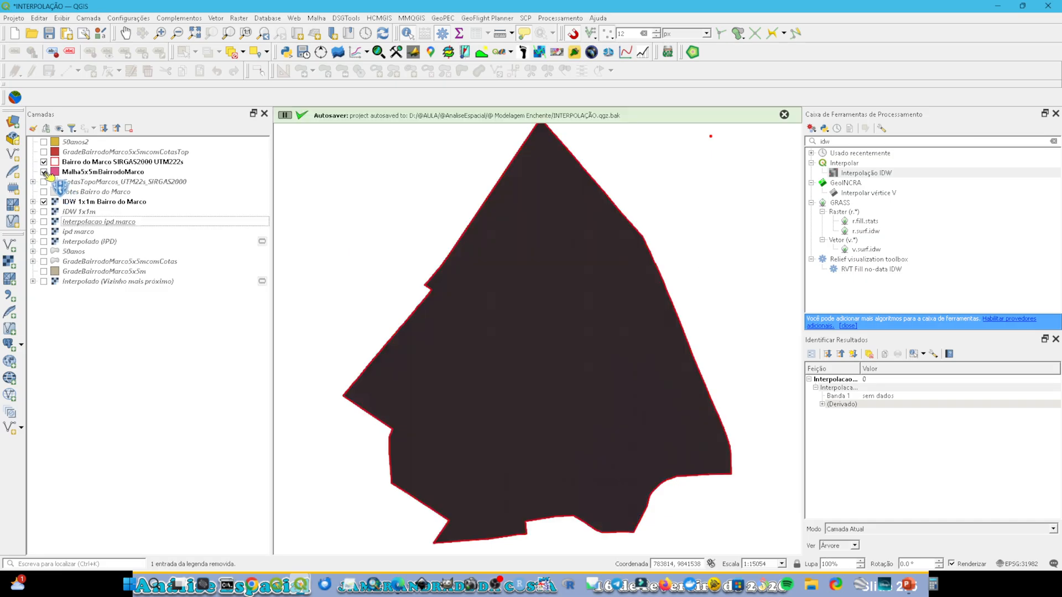
pyautogui.click(44, 172)
pyautogui.click(45, 172)
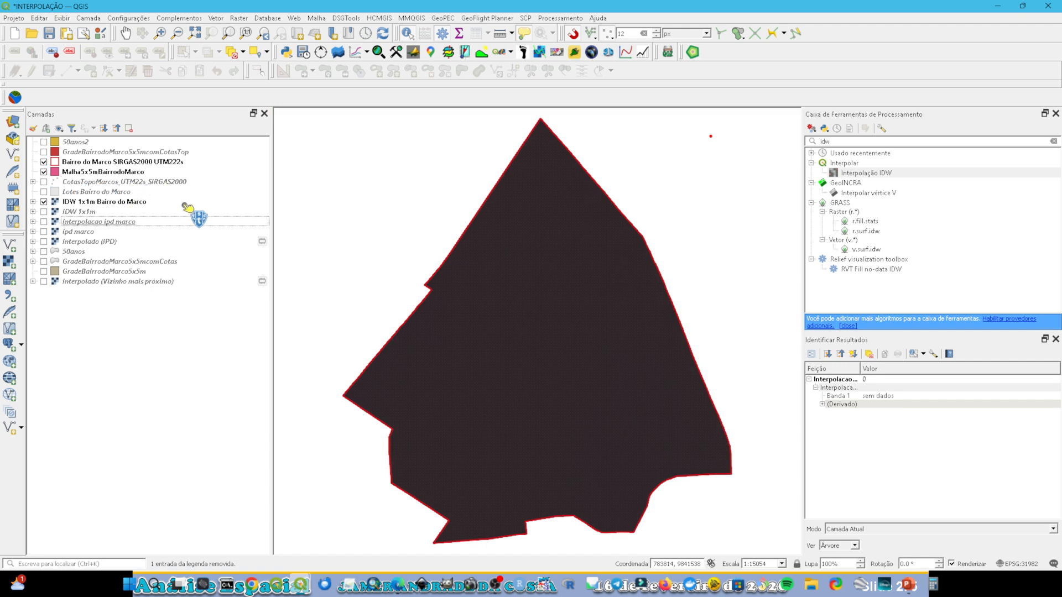
pyautogui.click(43, 202)
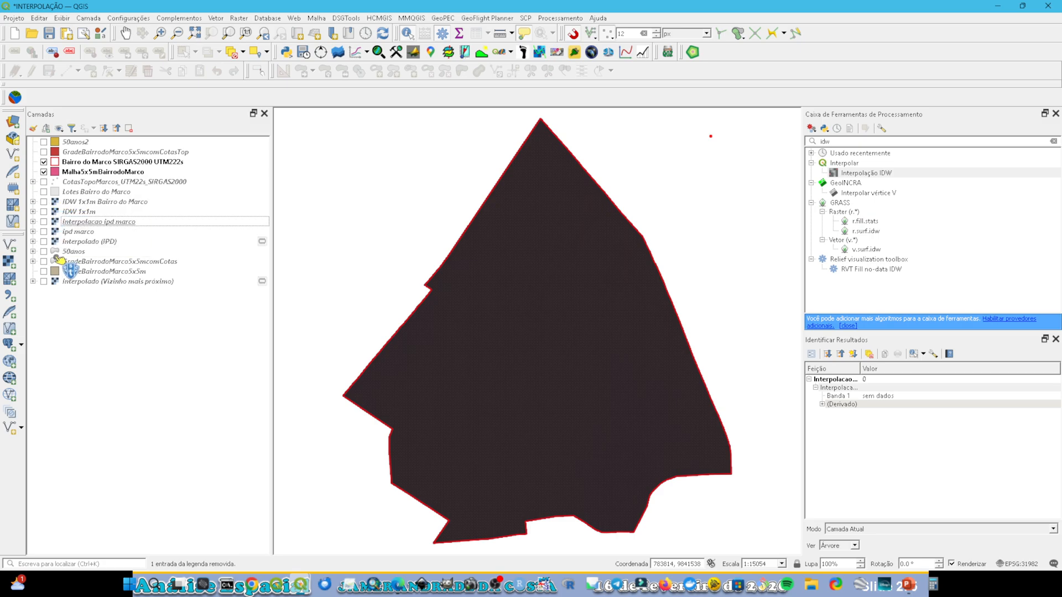
# Step: Show the GradeBairrodoMarco5x5m grid and hide the Malha5x5mBairrodoMarco layer
pyautogui.click(45, 272)
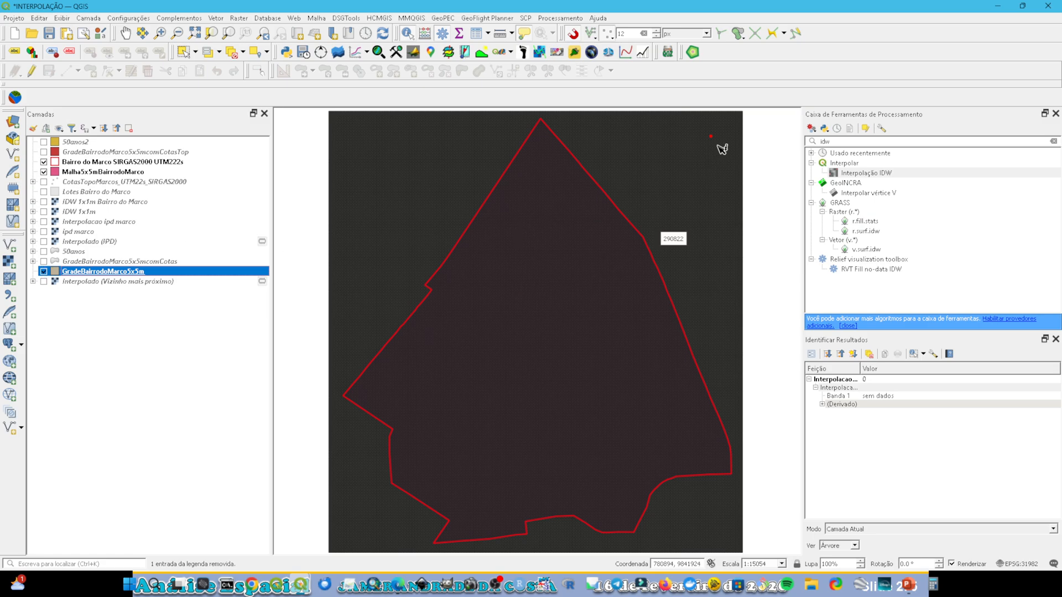
pyautogui.click(772, 143)
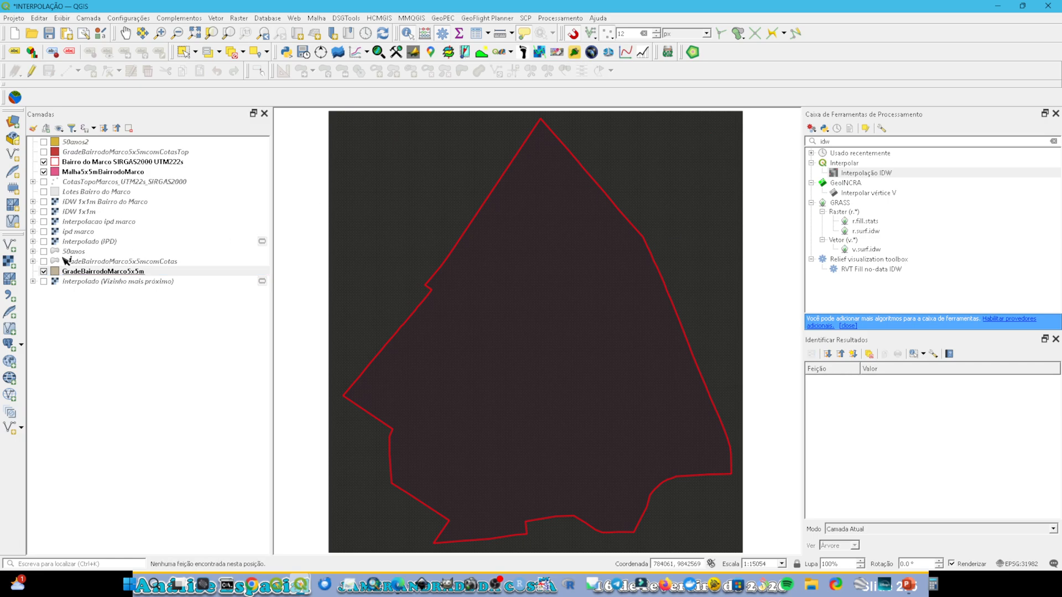
pyautogui.click(44, 172)
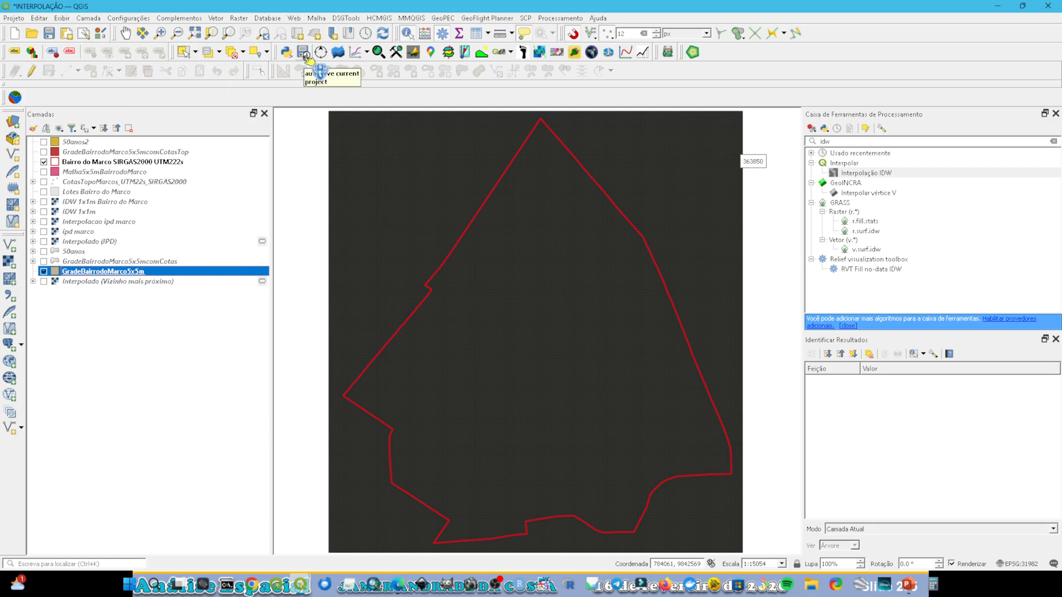
# Step: Select by location the GradeBairrodoMarco5x5m cells that intersect the Bairro do Marco SIRGAS2000 UTM222s layer, as a new selection
pyautogui.click(267, 52)
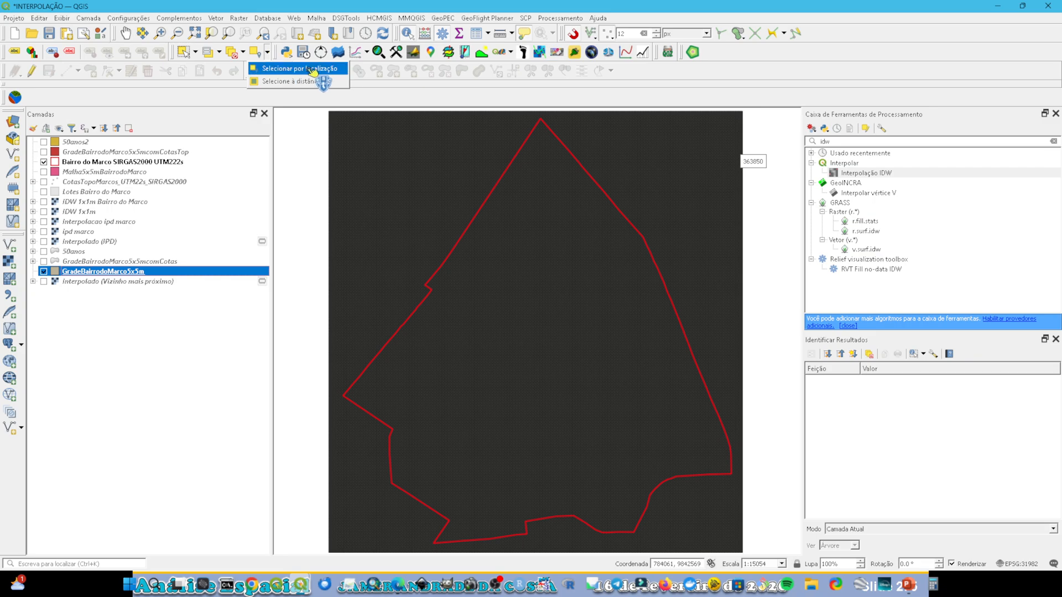
pyautogui.click(326, 69)
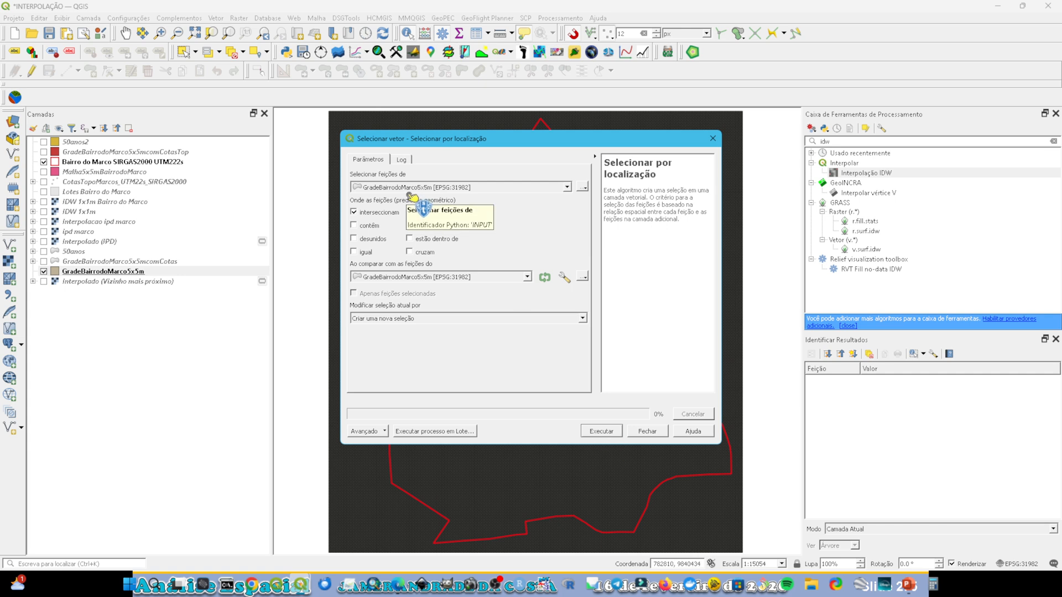
pyautogui.click(435, 277)
pyautogui.click(431, 306)
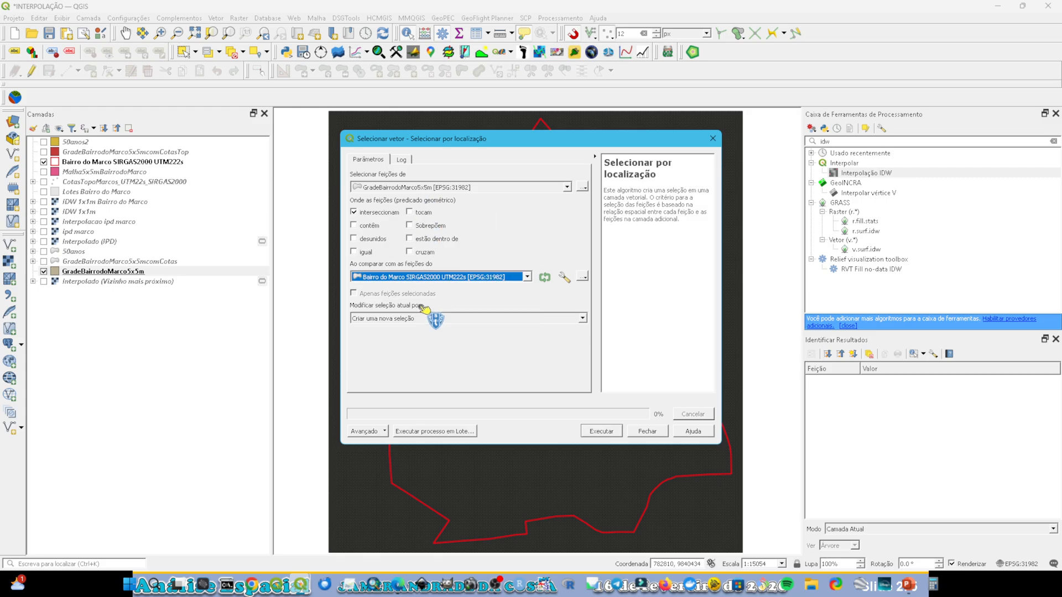
pyautogui.click(603, 431)
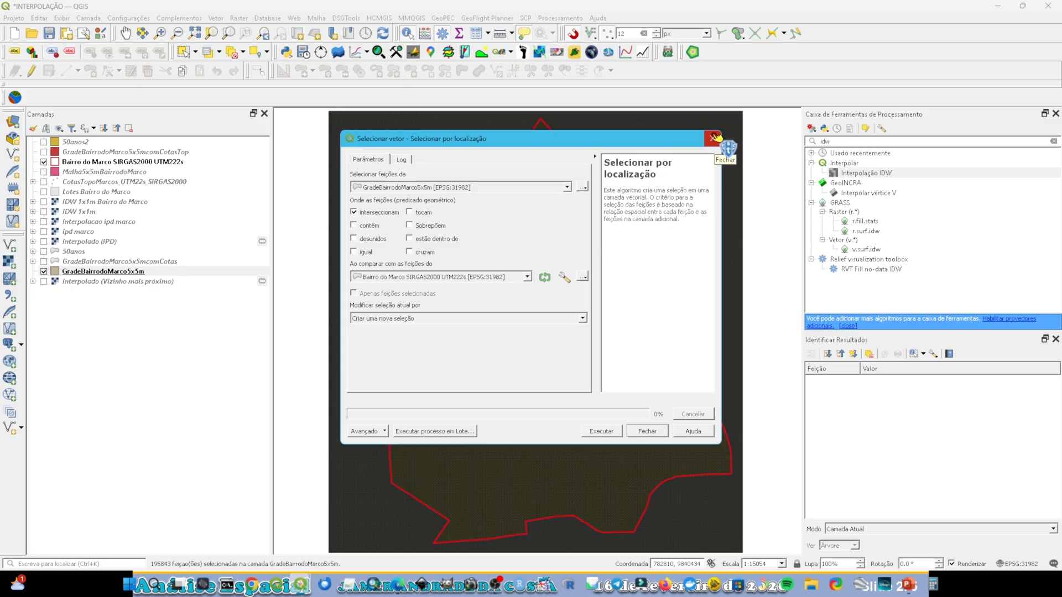
# Step: Invert the selection in the GradeBairrodoMarco5x5m attribute table and delete the grid cells outside the Bairro do Marco boundary in edit mode
pyautogui.click(713, 139)
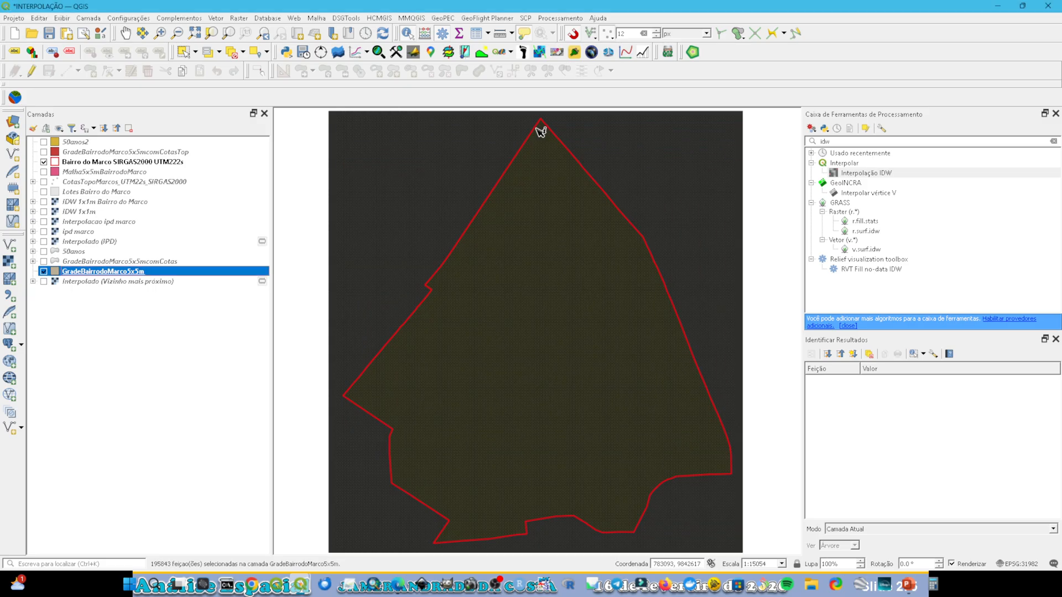
pyautogui.scroll(2, 540, 131)
pyautogui.scroll(2, 547, 128)
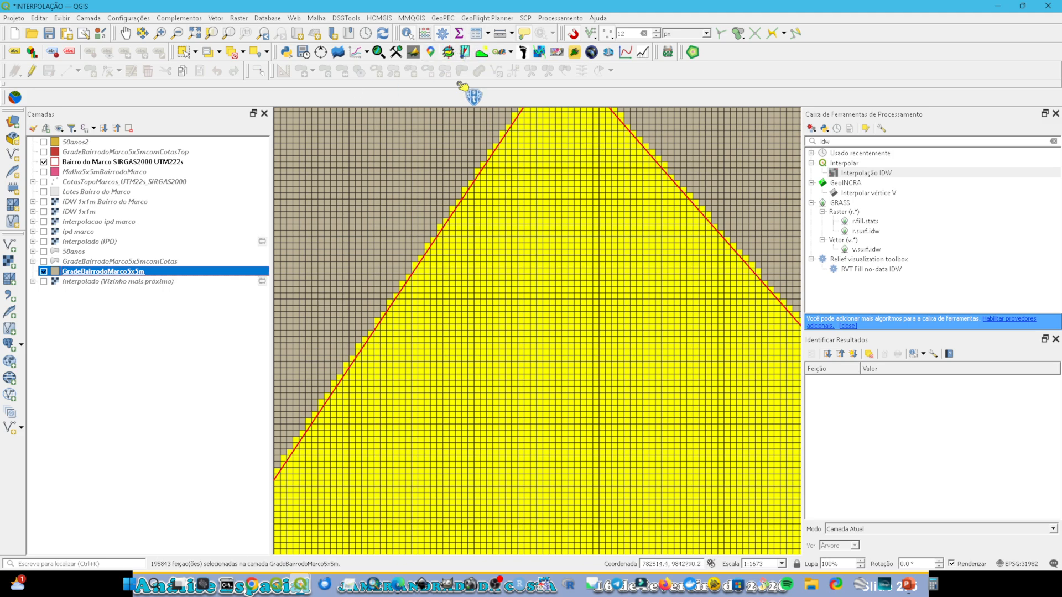
pyautogui.click(490, 35)
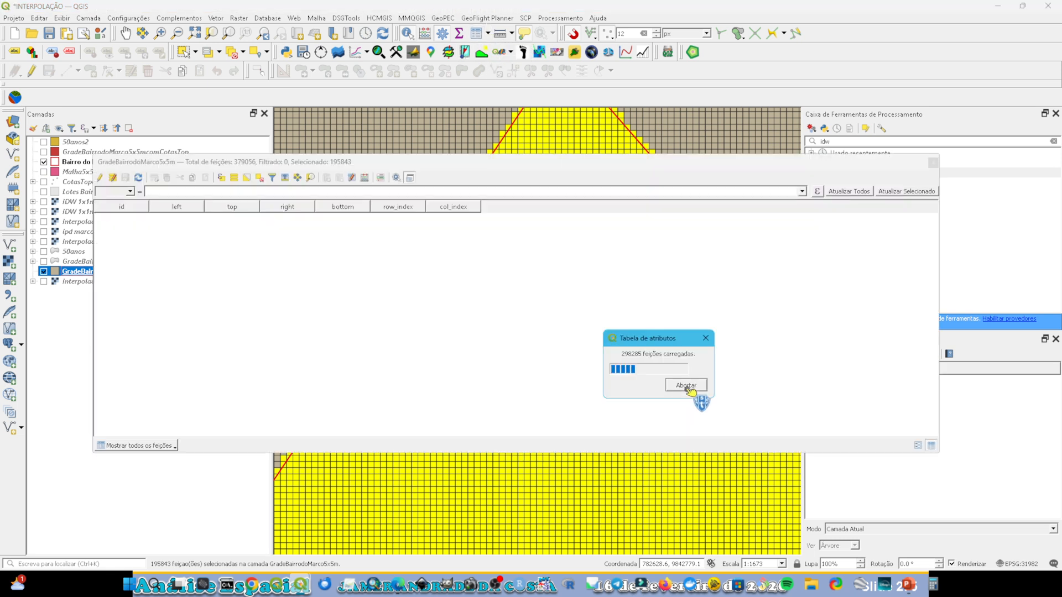
pyautogui.click(257, 178)
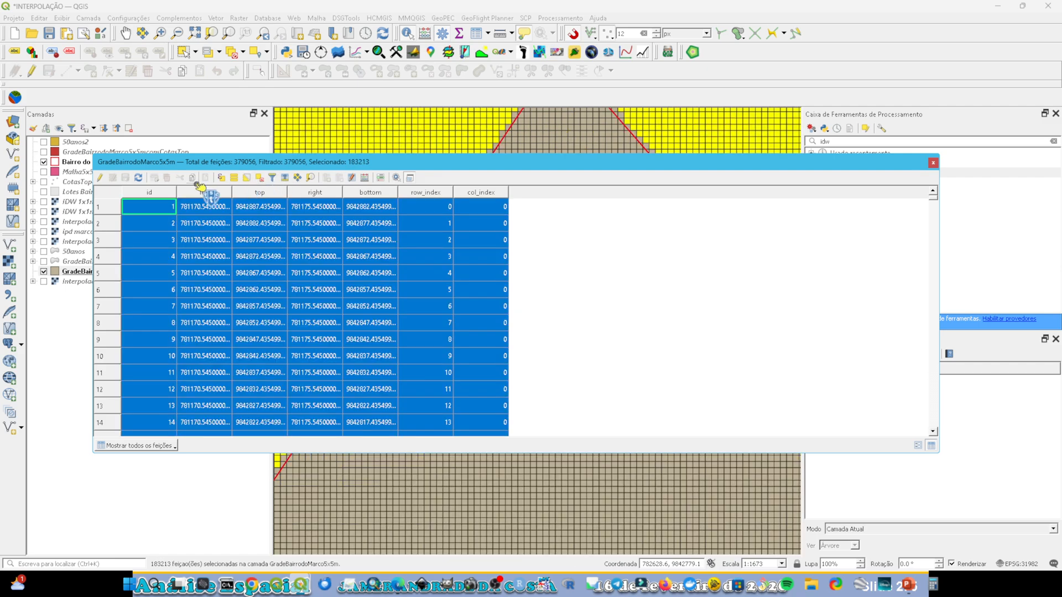
pyautogui.click(100, 178)
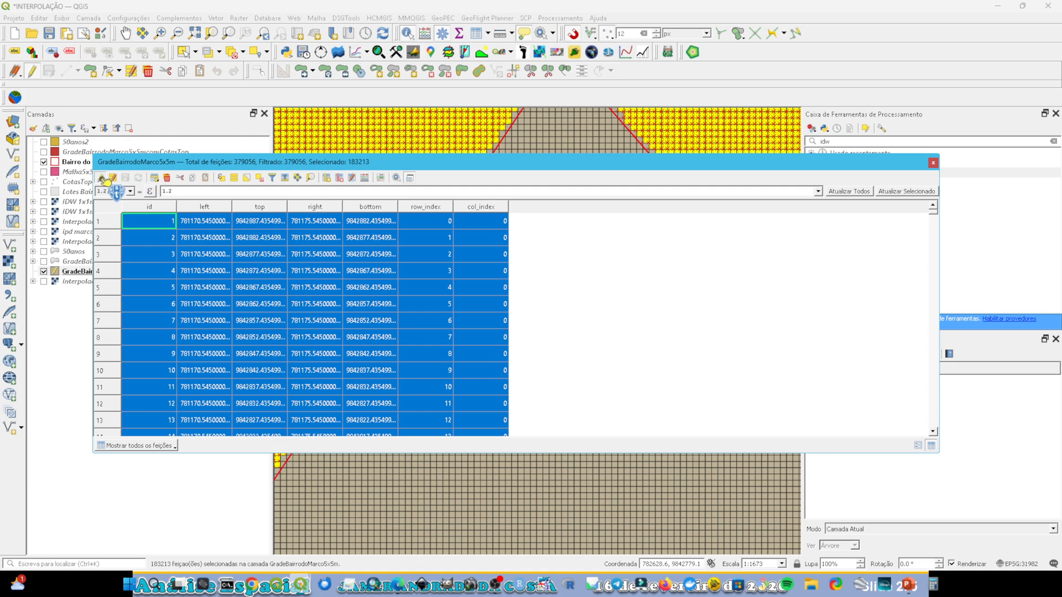
pyautogui.click(169, 180)
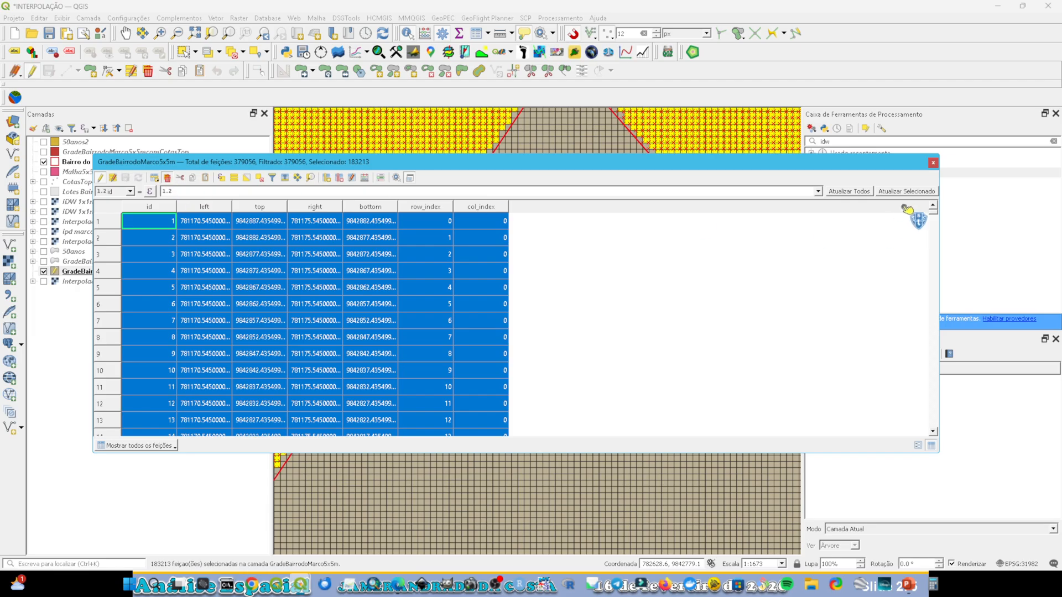
pyautogui.click(933, 191)
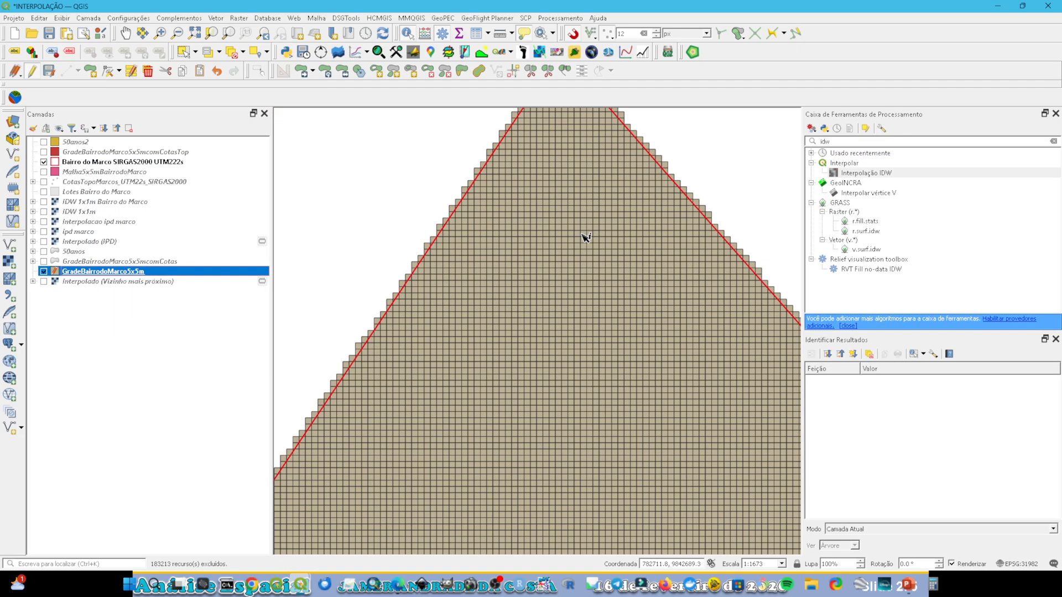
# Step: Save the edits of the GradeBairrodoMarco5x5m layer and end its editing session
pyautogui.moveTo(586, 237)
pyautogui.click(49, 71)
pyautogui.moveTo(33, 87); pyautogui.dragTo(603, 232)
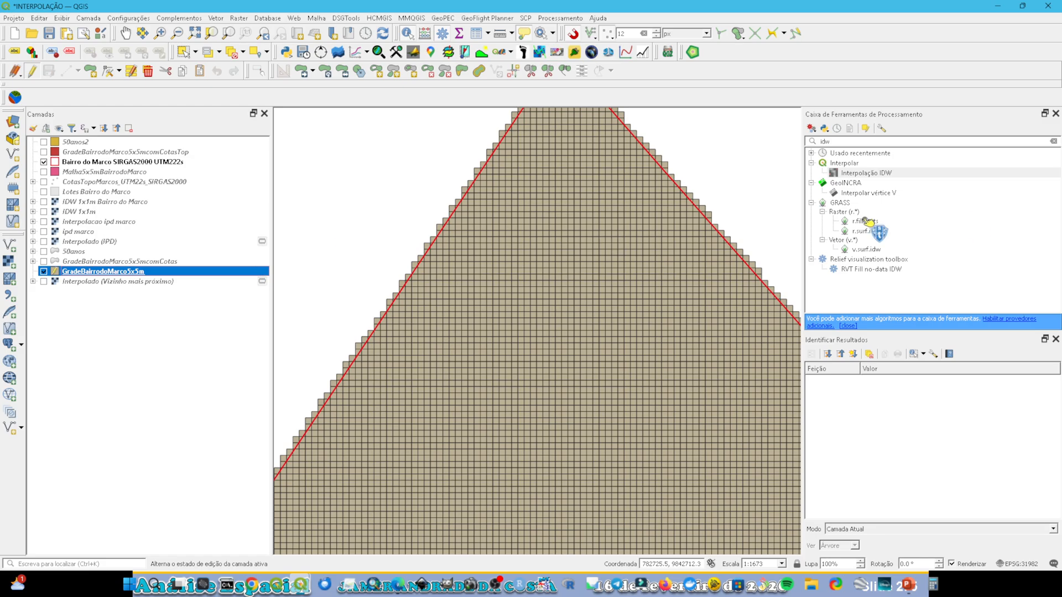
# Step: Search the processing toolbox for "zon" and open the Estatísticas zonais algorithm
pyautogui.click(1054, 141)
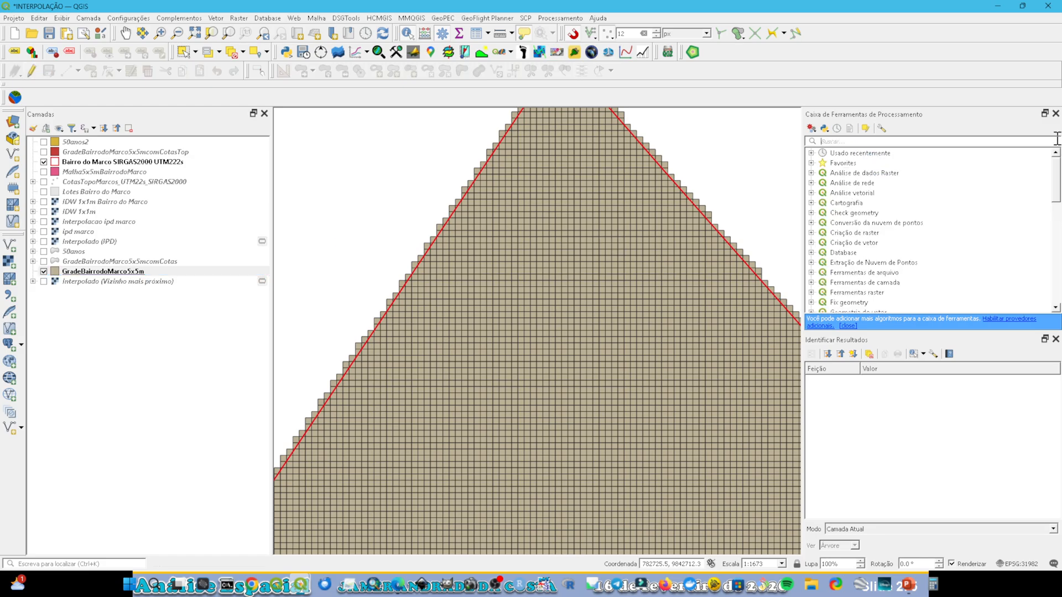
pyautogui.click(811, 153)
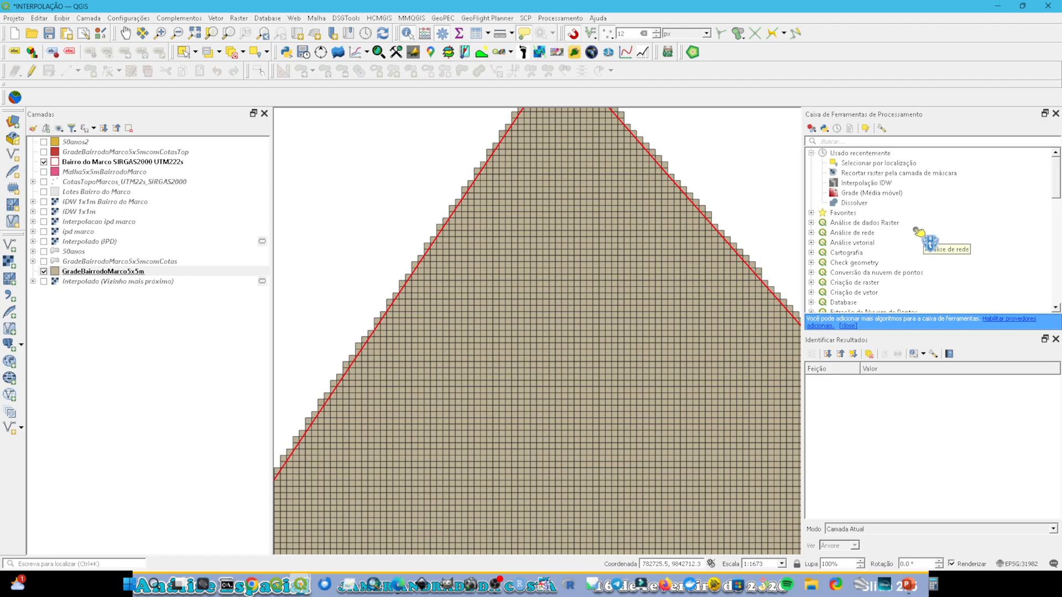
pyautogui.click(856, 141)
pyautogui.write('zo')
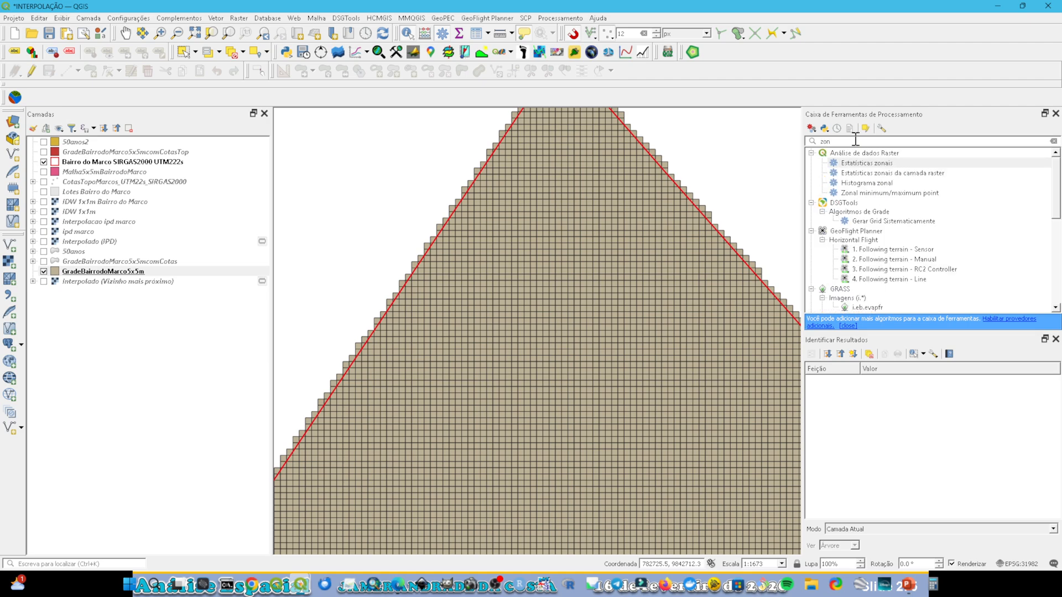
pyautogui.write('n')
pyautogui.doubleClick(880, 163)
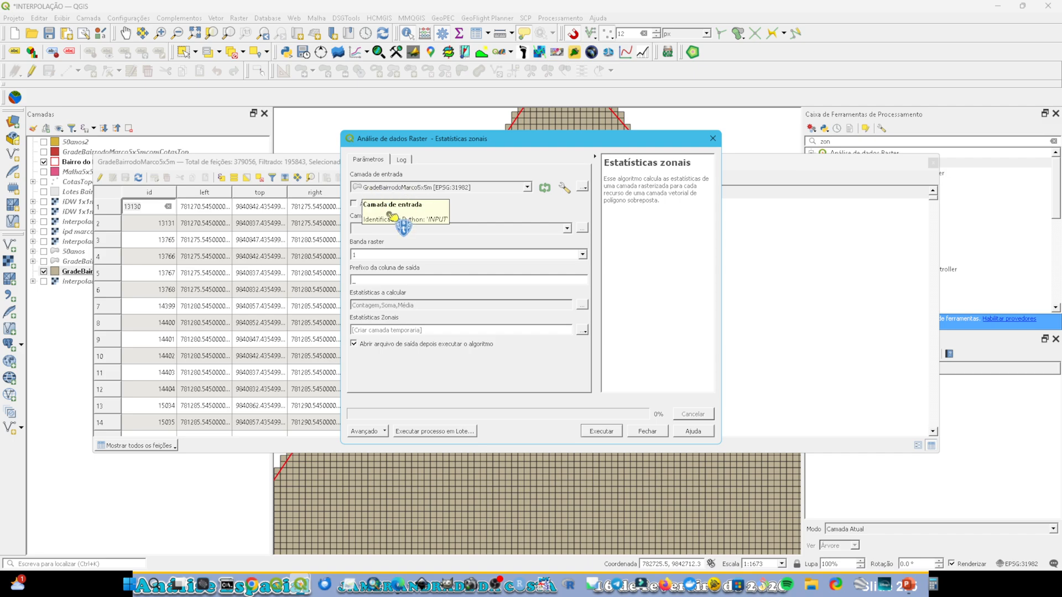
# Step: Choose IDW 1x1m Bairro do Marco as the zonal statistics raster and set the output column prefix to MediaTop
pyautogui.click(374, 229)
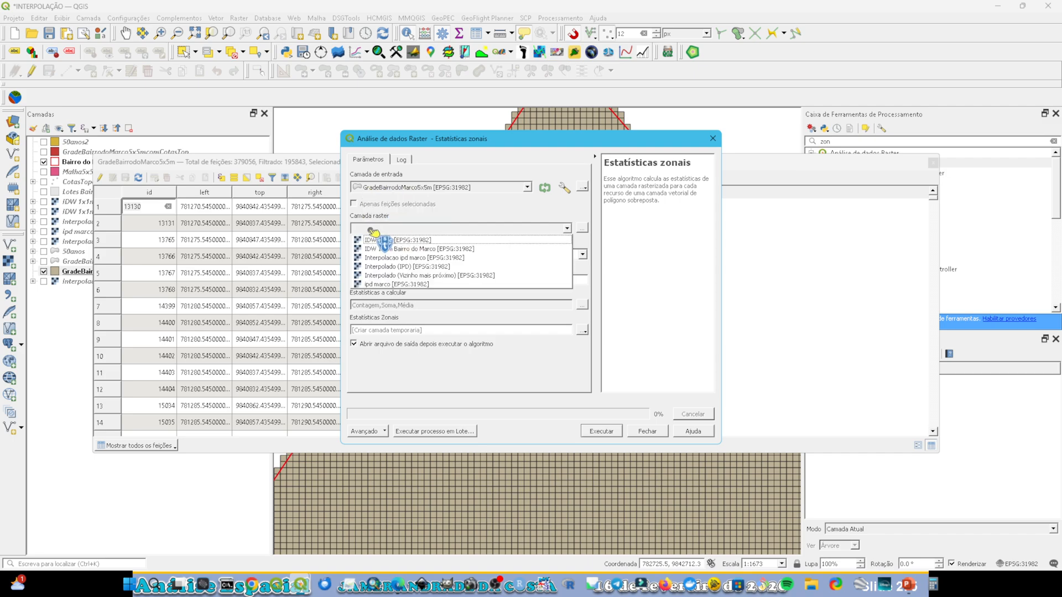
pyautogui.click(431, 256)
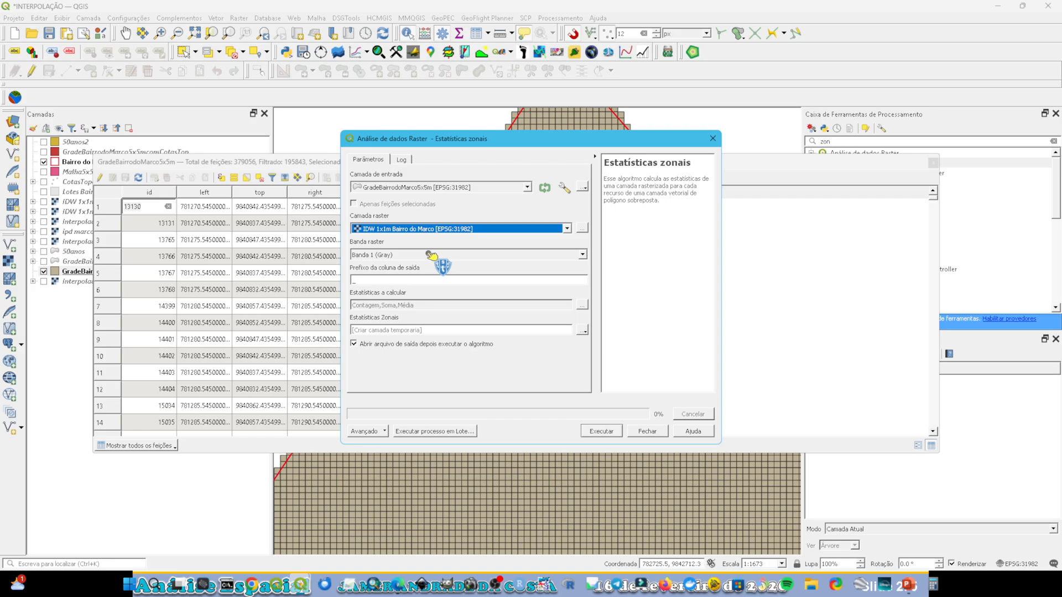
pyautogui.click(355, 279)
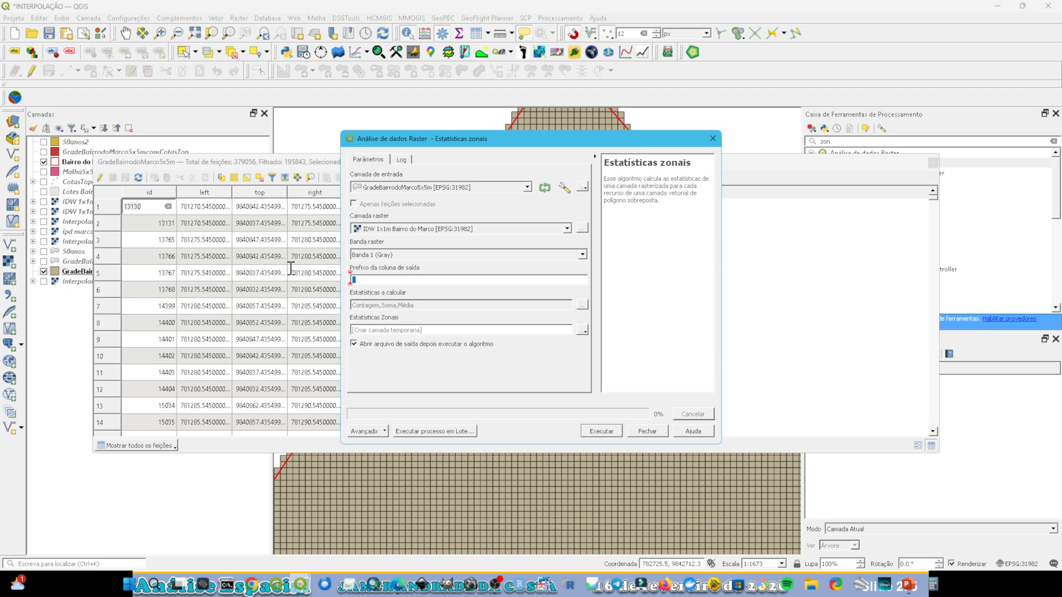
pyautogui.write('MediaTop')
# Step: Limit the statistics to calculate to Média, excluding Contagem and Soma
pyautogui.click(582, 304)
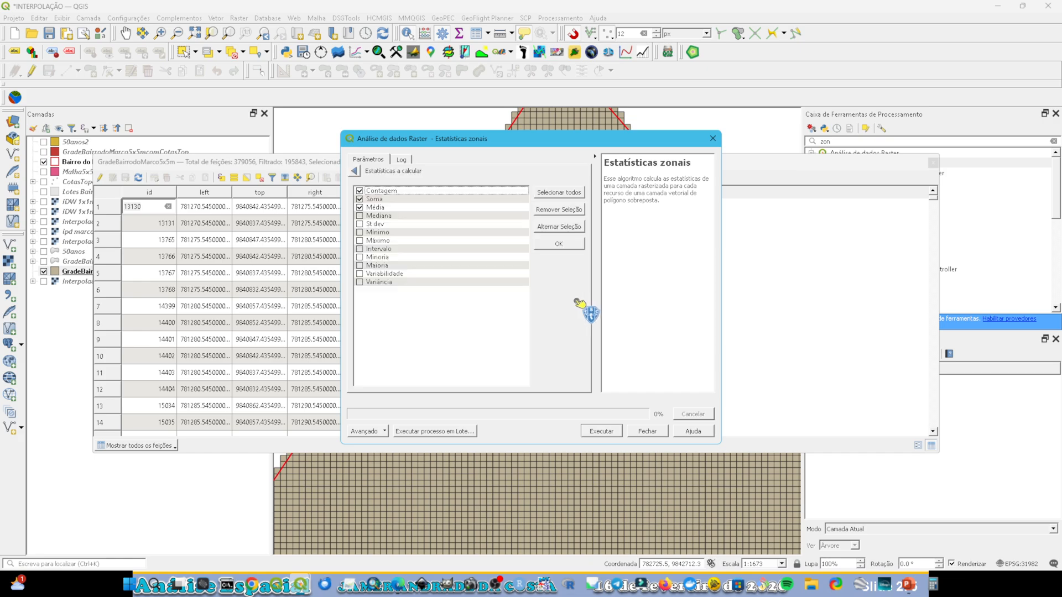
pyautogui.click(370, 200)
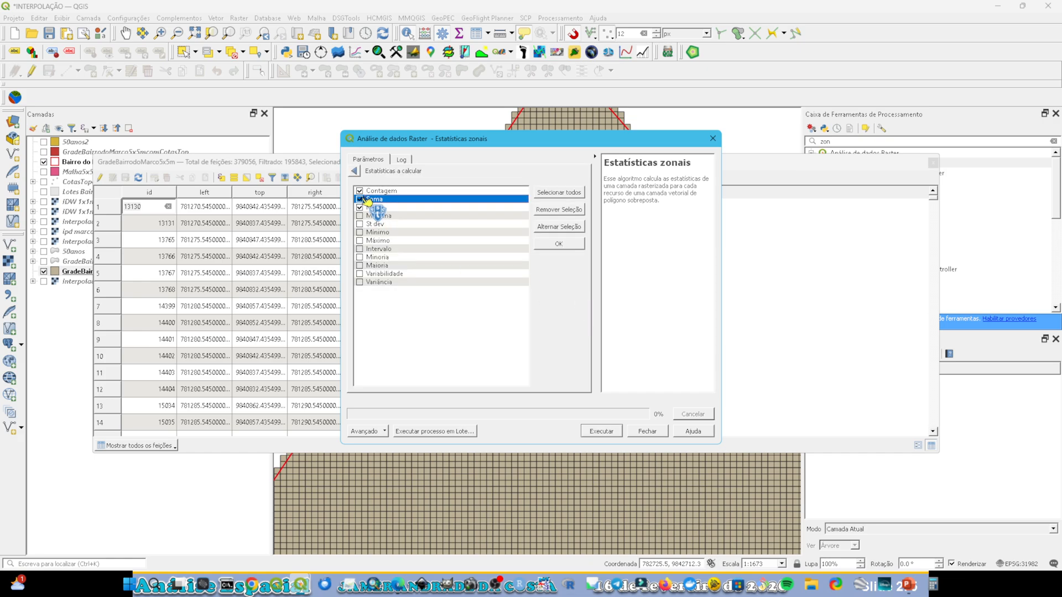
pyautogui.click(361, 199)
pyautogui.click(360, 191)
pyautogui.click(354, 171)
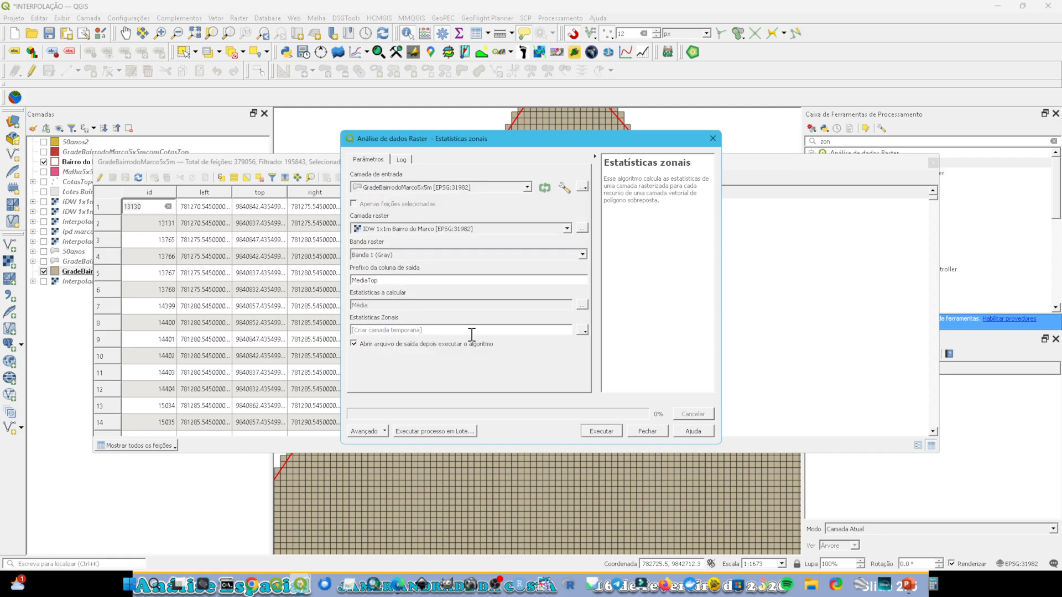
pyautogui.click(583, 330)
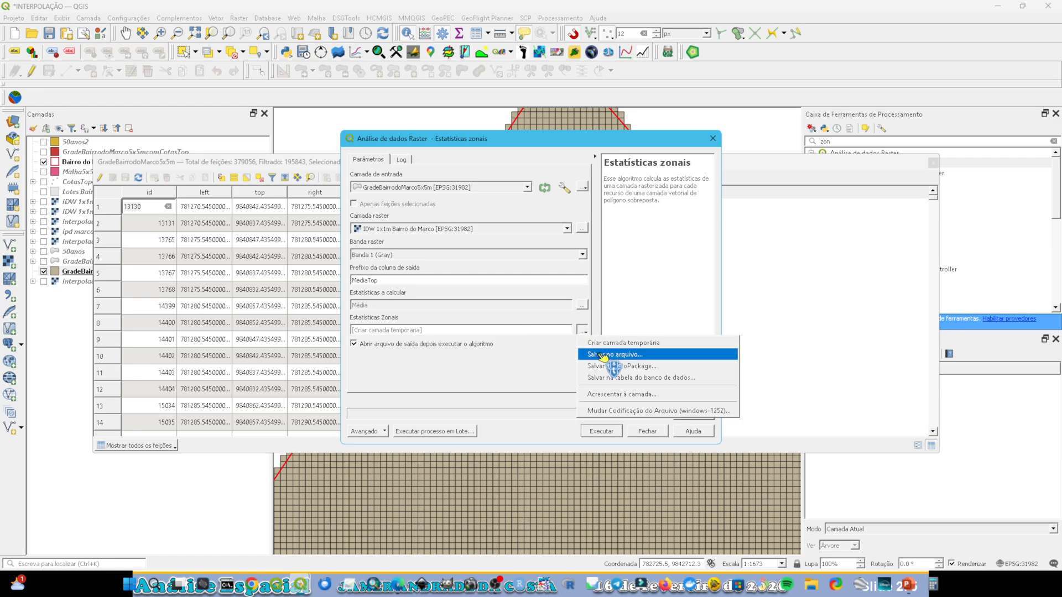
pyautogui.click(603, 354)
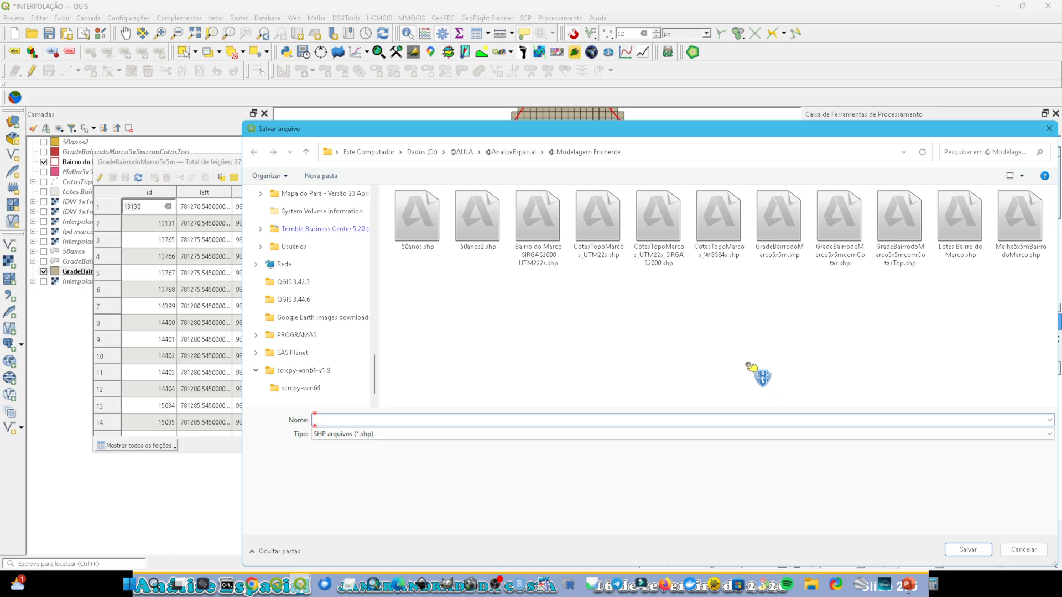
pyautogui.write('@')
pyautogui.write('1Grade')
pyautogui.write('5x5m')
pyautogui.write('ComR')
pyautogui.write('Topo')
pyautogui.press('Return')
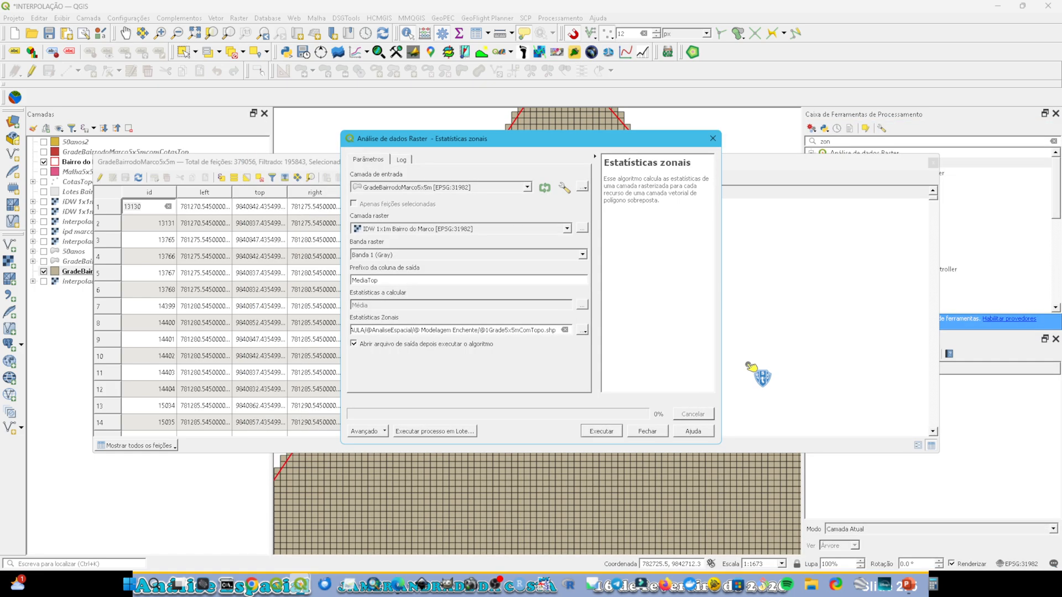
pyautogui.click(603, 432)
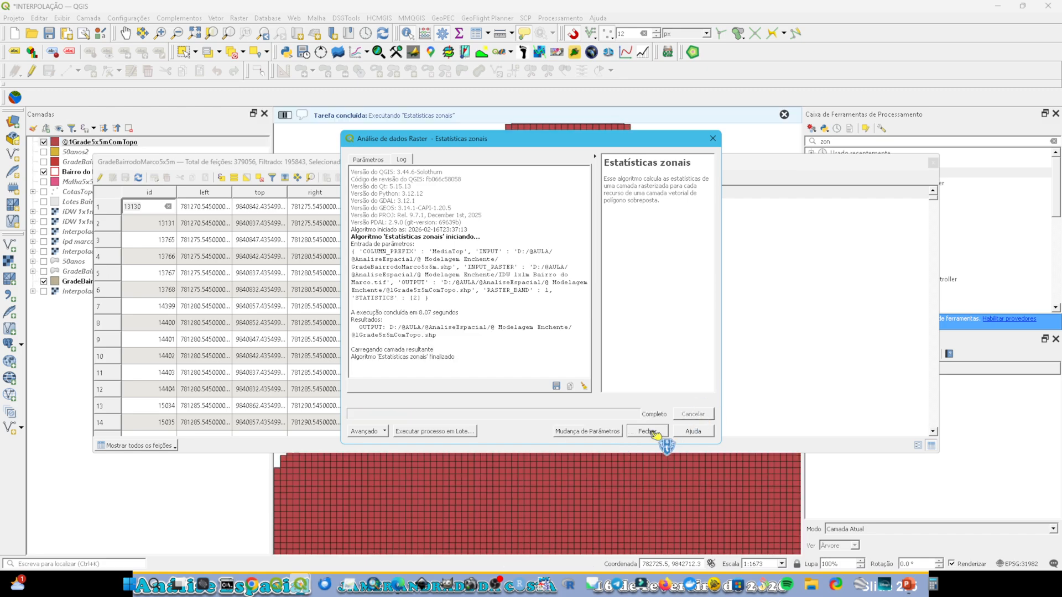
pyautogui.click(653, 432)
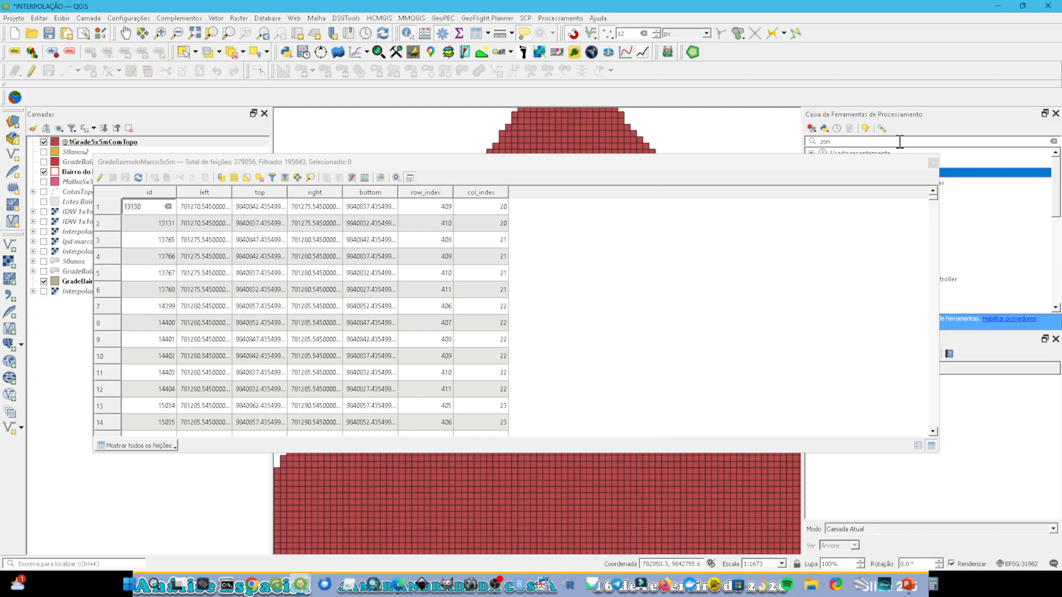
pyautogui.click(933, 162)
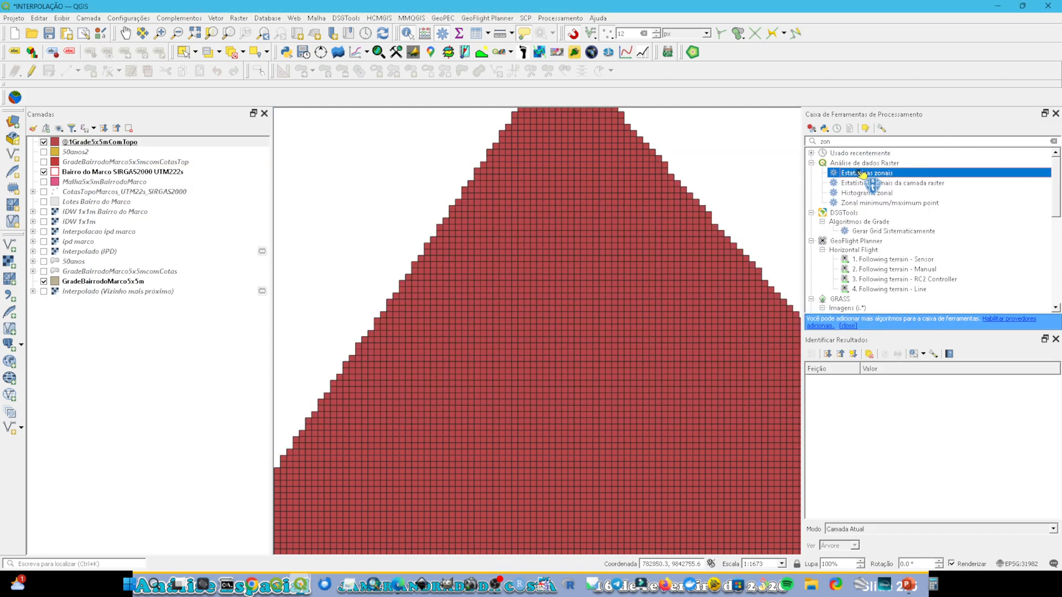
pyautogui.rightClick(136, 143)
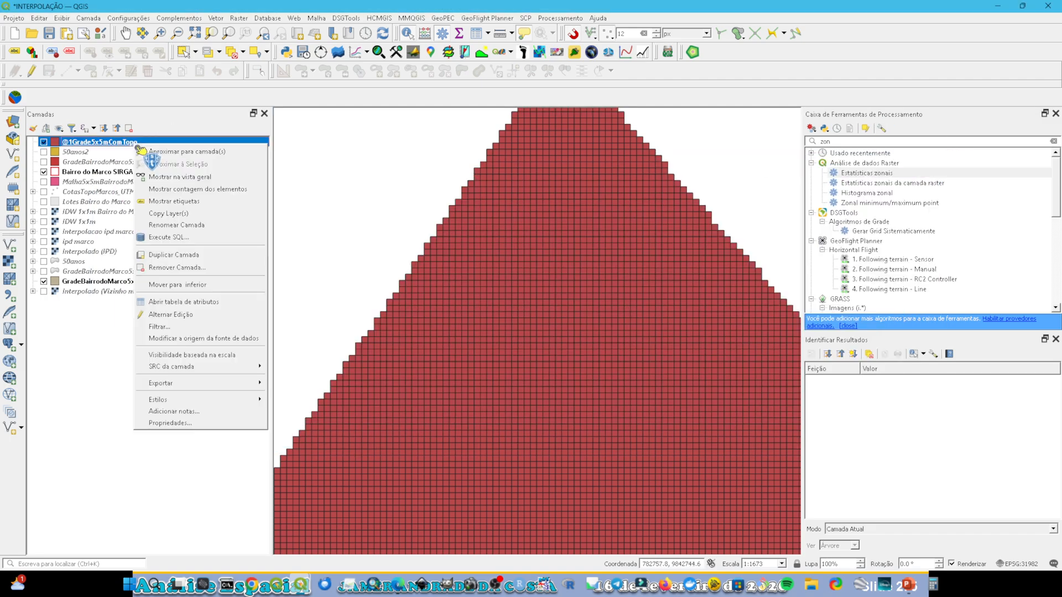
pyautogui.click(182, 301)
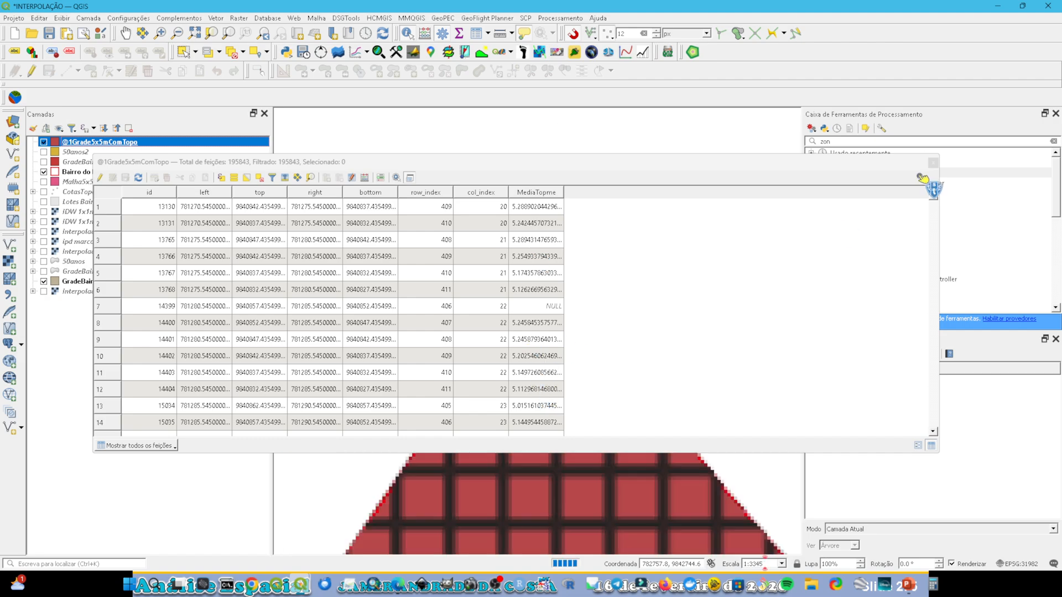
pyautogui.click(933, 162)
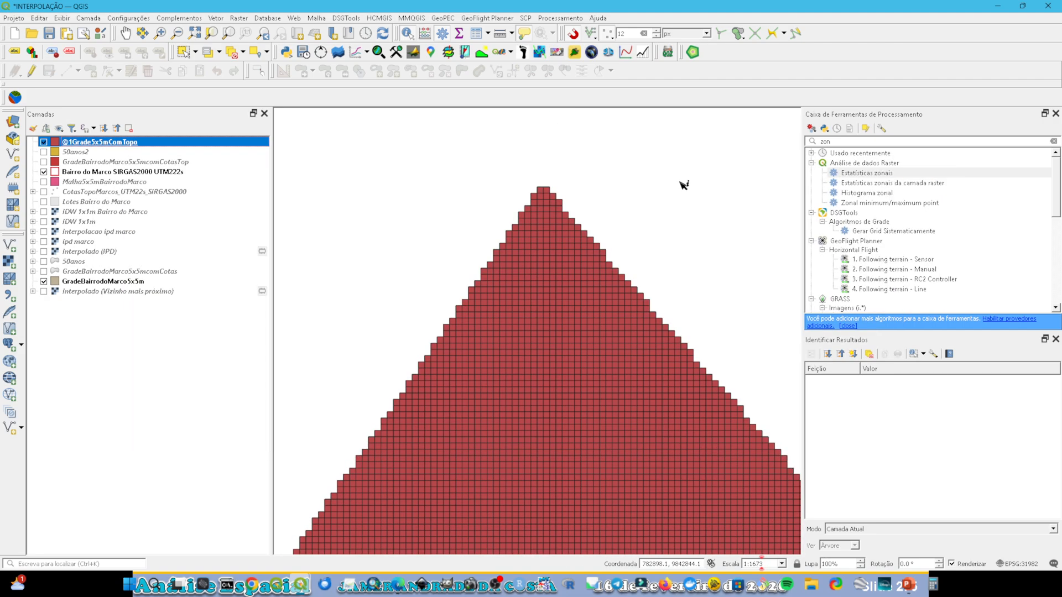
pyautogui.doubleClick(146, 144)
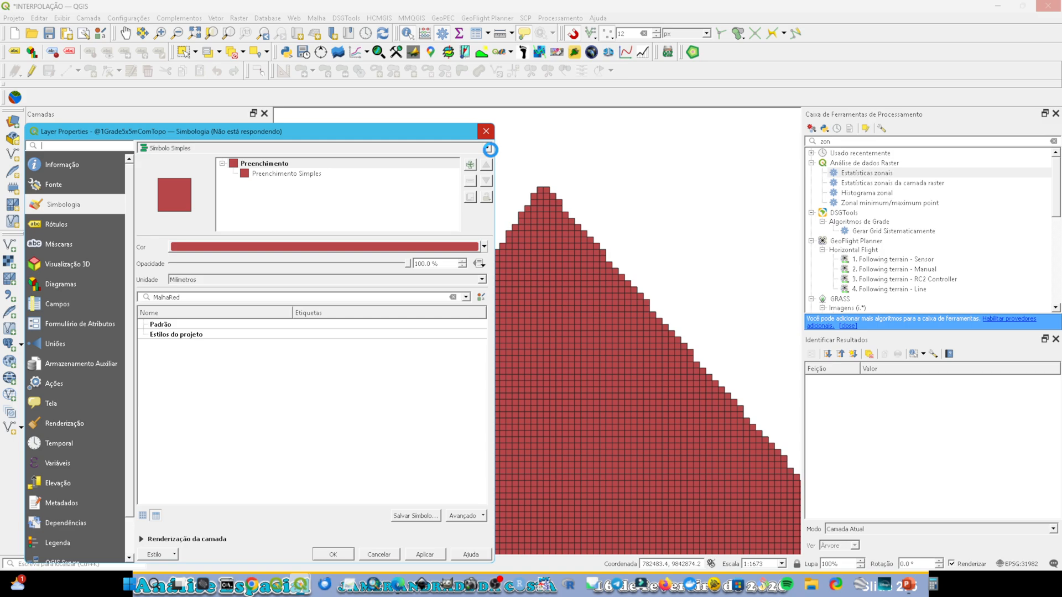
pyautogui.click(490, 150)
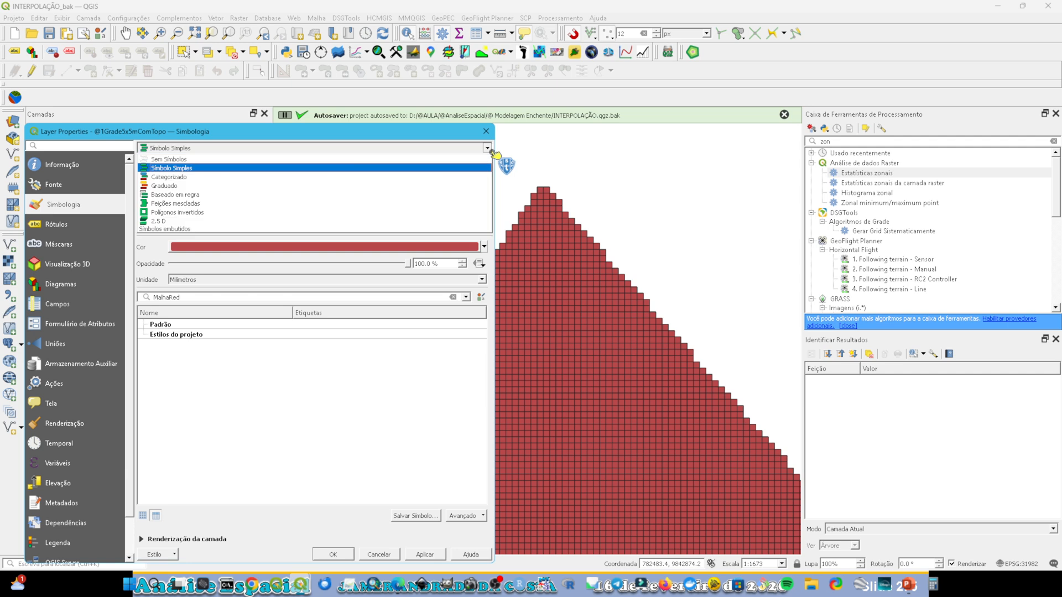
pyautogui.click(233, 184)
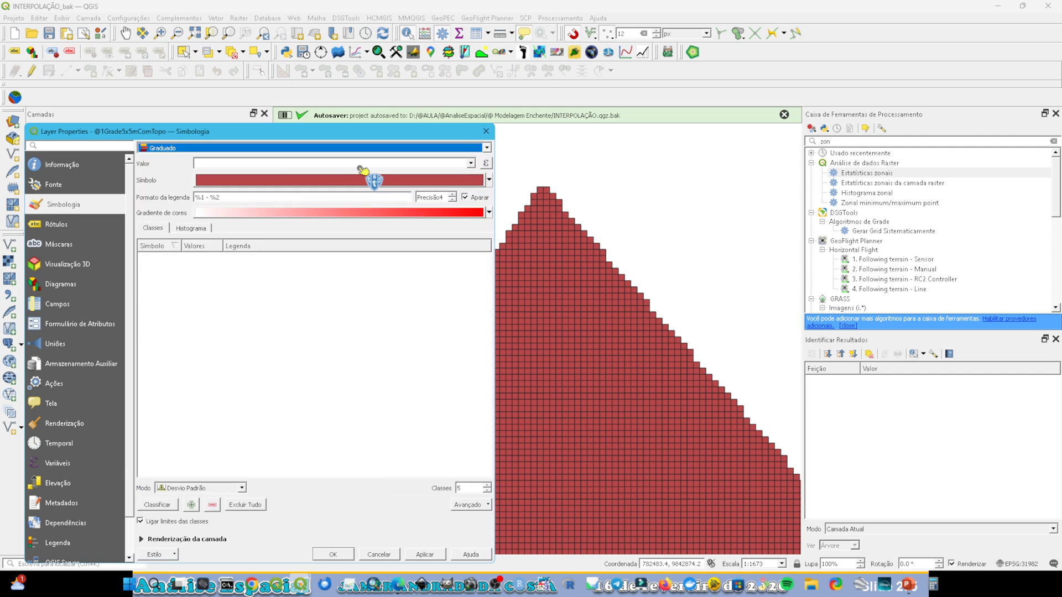
pyautogui.click(472, 163)
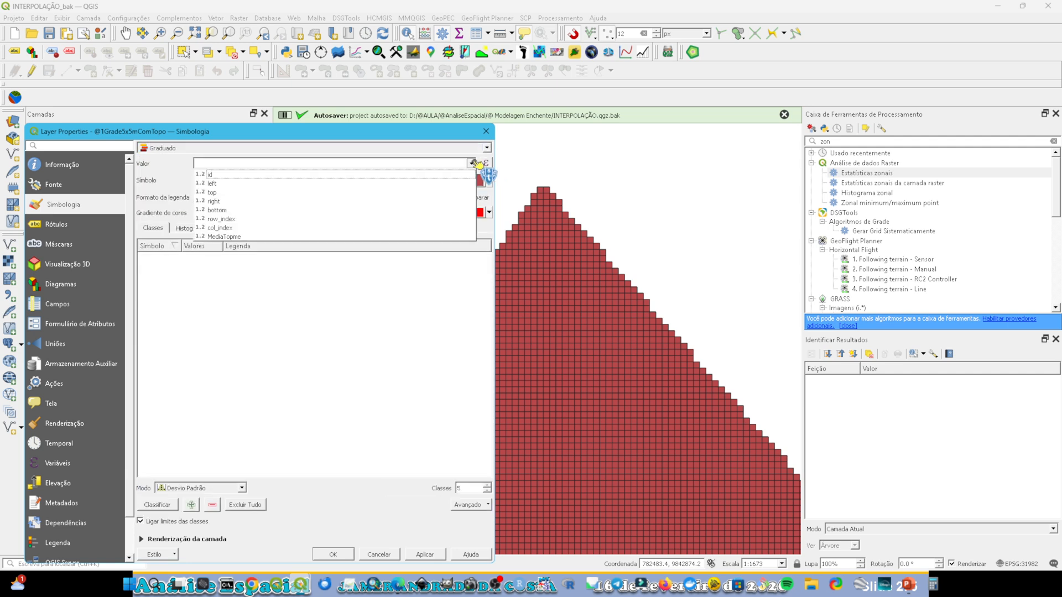
pyautogui.click(242, 238)
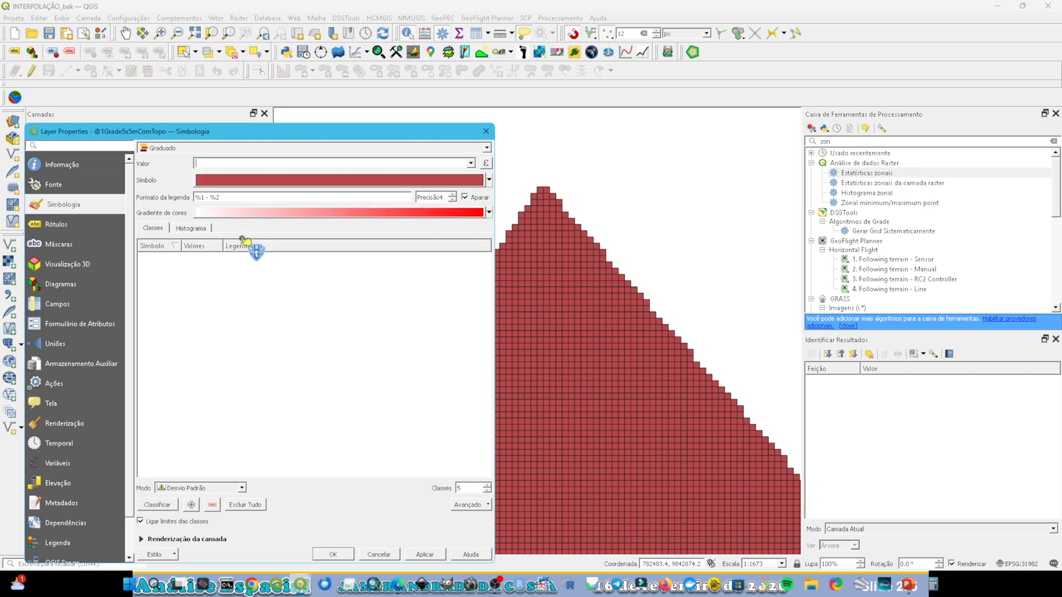
pyautogui.click(472, 164)
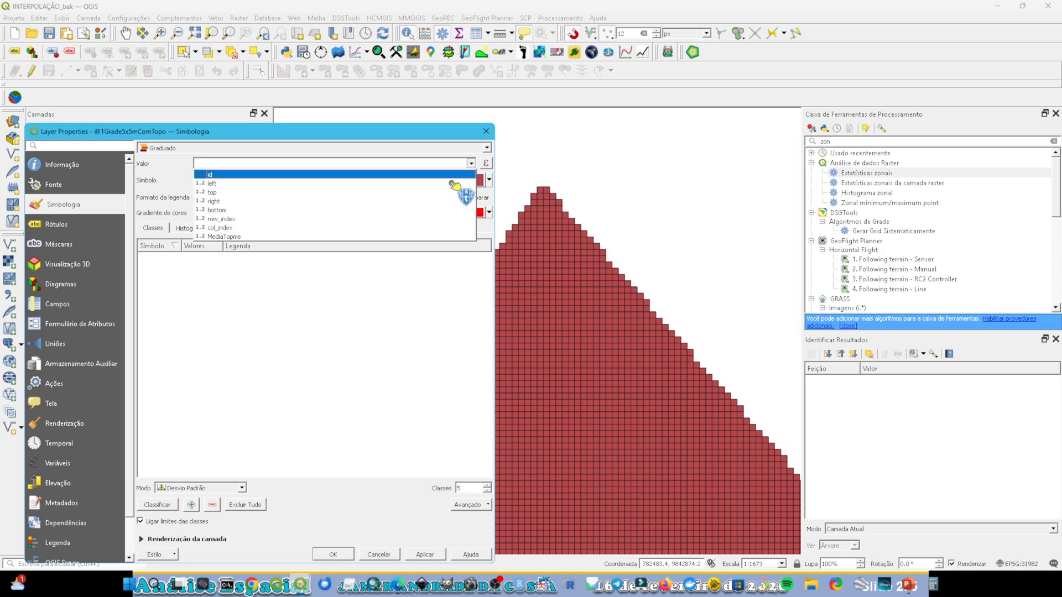
pyautogui.click(322, 238)
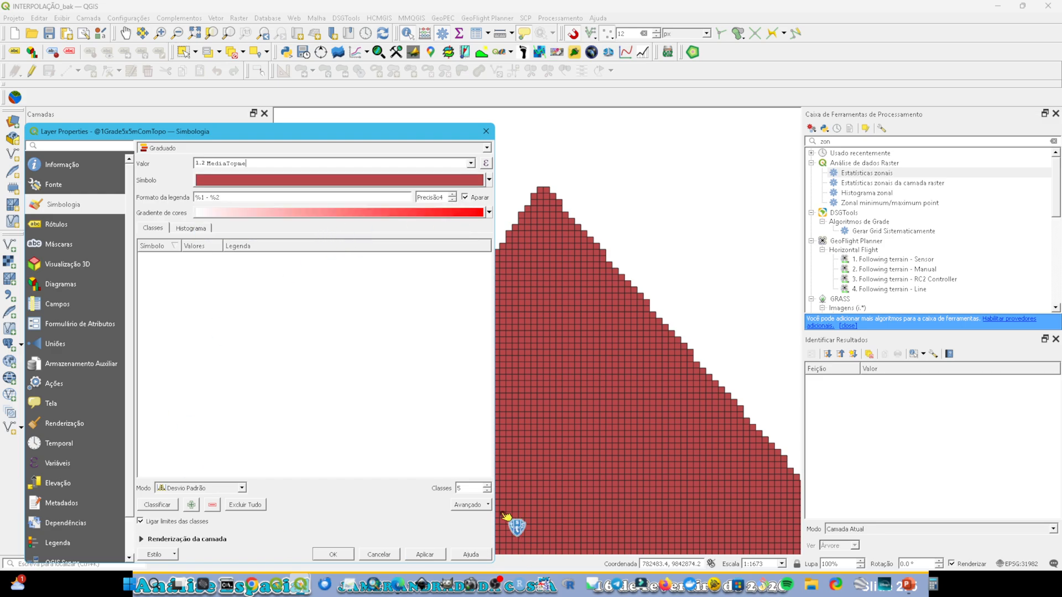
# Step: Set the number of classes in the graduated symbology to 10
pyautogui.click(464, 488)
pyautogui.moveTo(427, 483); pyautogui.dragTo(428, 485)
pyautogui.write('10')
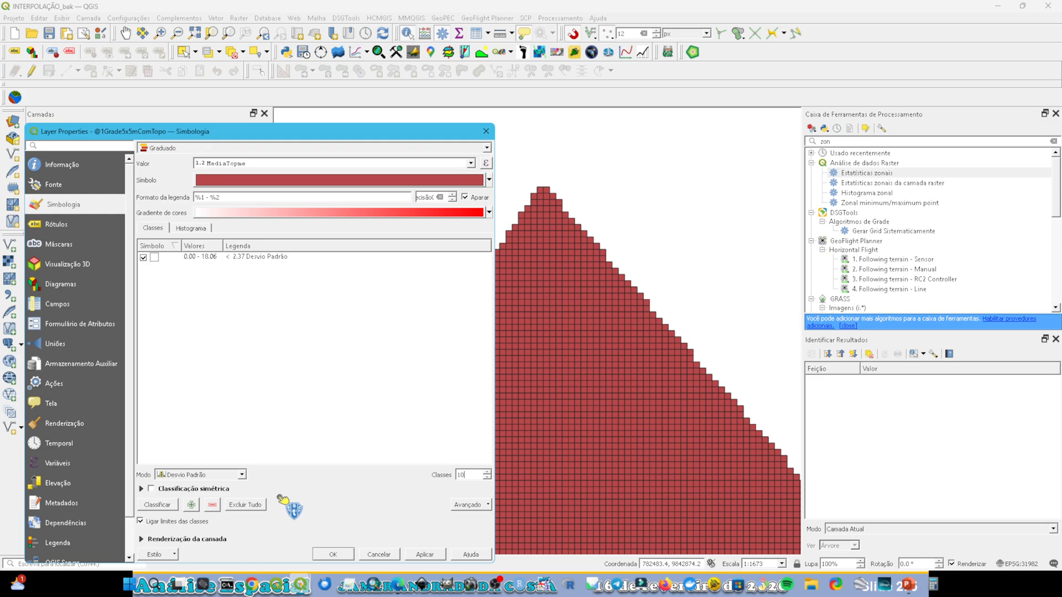
# Step: Classify the grid with the Quebra Natural (Jenks) mode and a dark-blue-to-dark-red rainbow color ramp, and apply the symbology
pyautogui.click(242, 476)
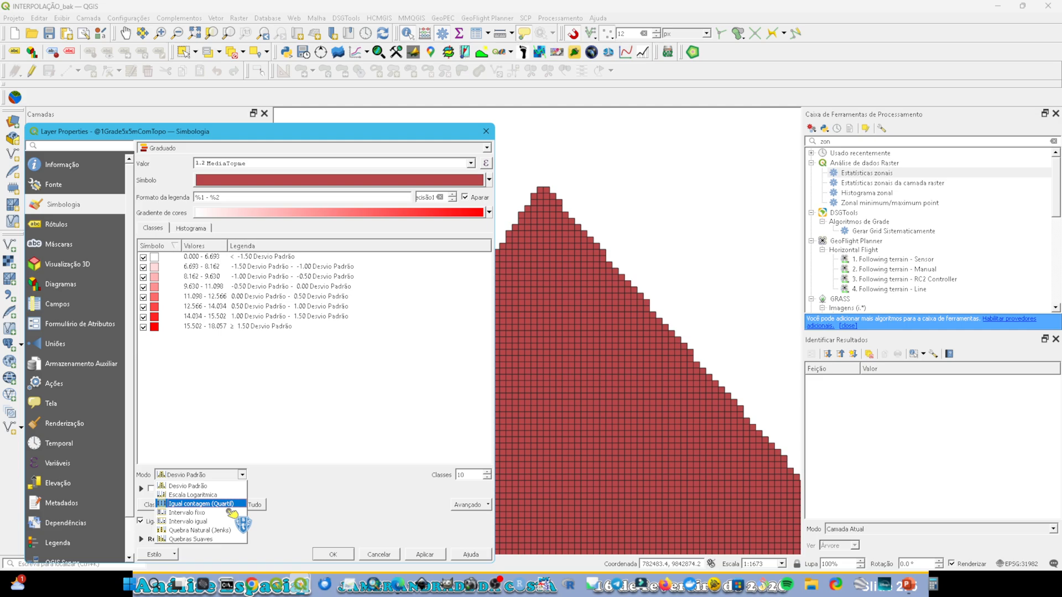
pyautogui.click(221, 531)
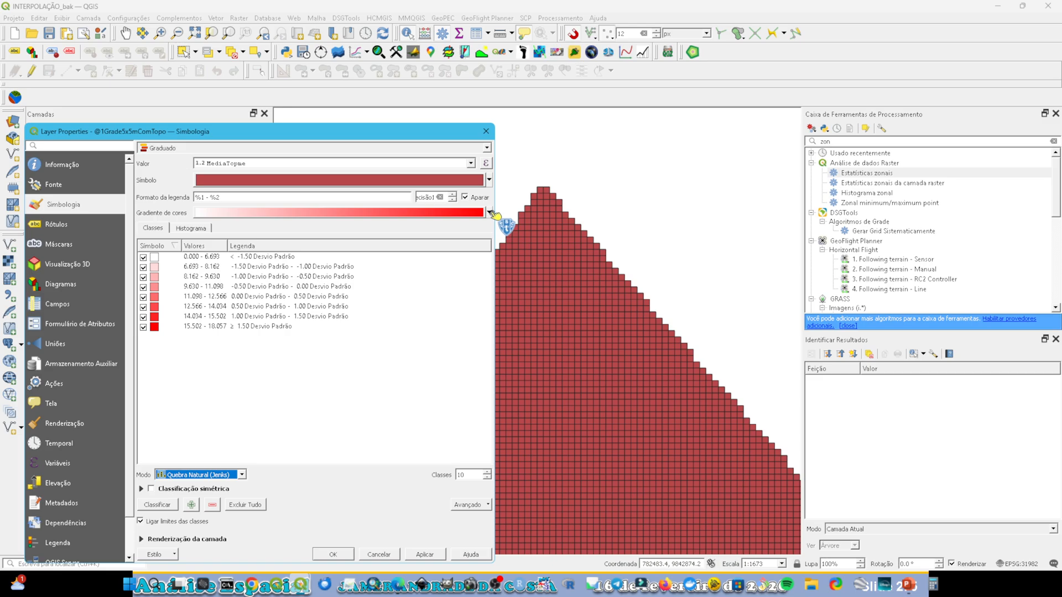
pyautogui.click(489, 212)
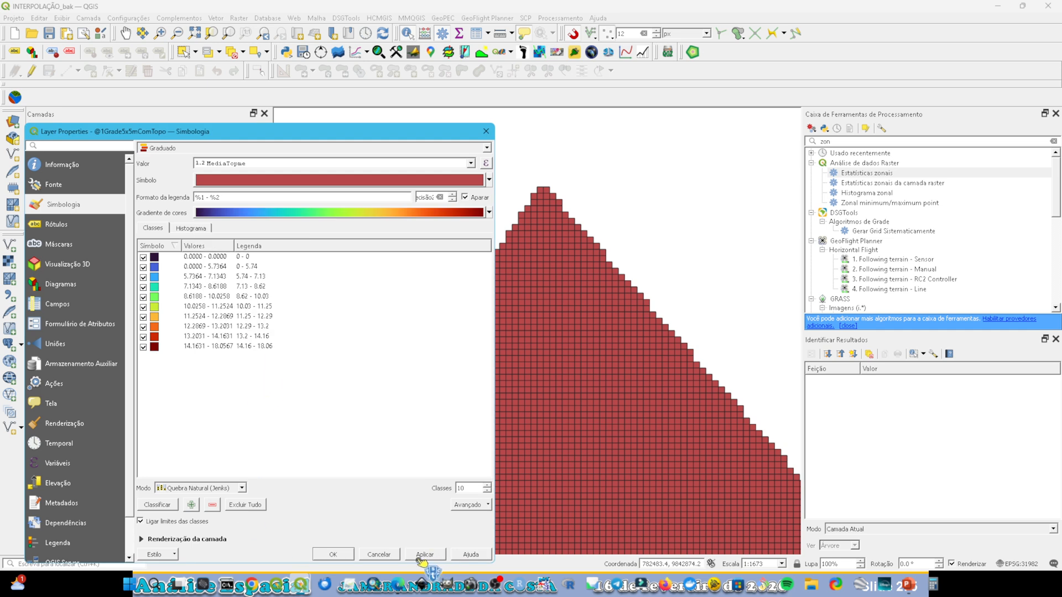
pyautogui.click(339, 553)
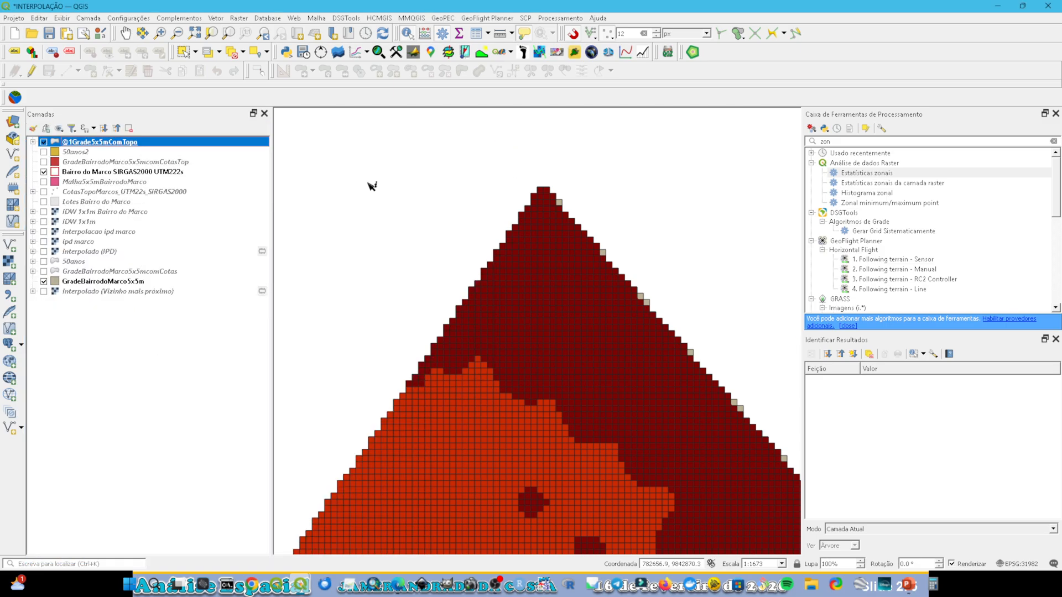
pyautogui.rightClick(122, 142)
pyautogui.click(139, 148)
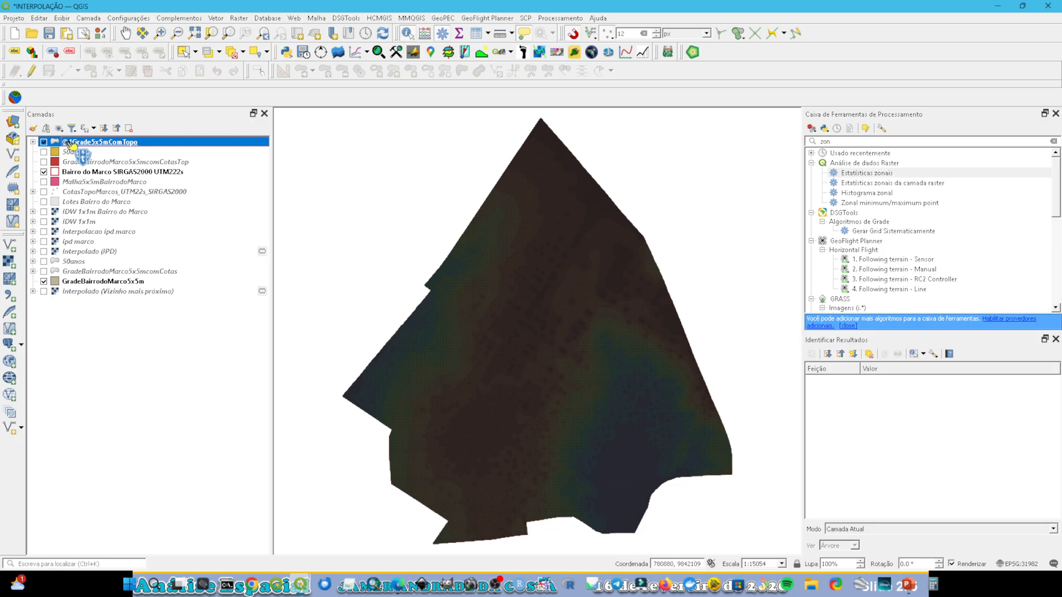
pyautogui.doubleClick(70, 144)
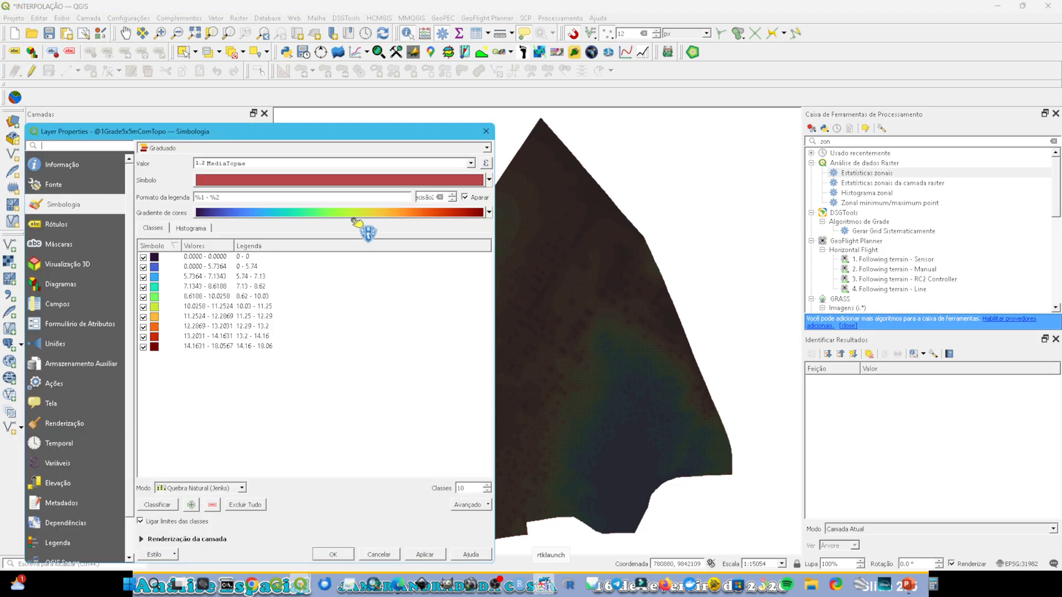
pyautogui.click(279, 182)
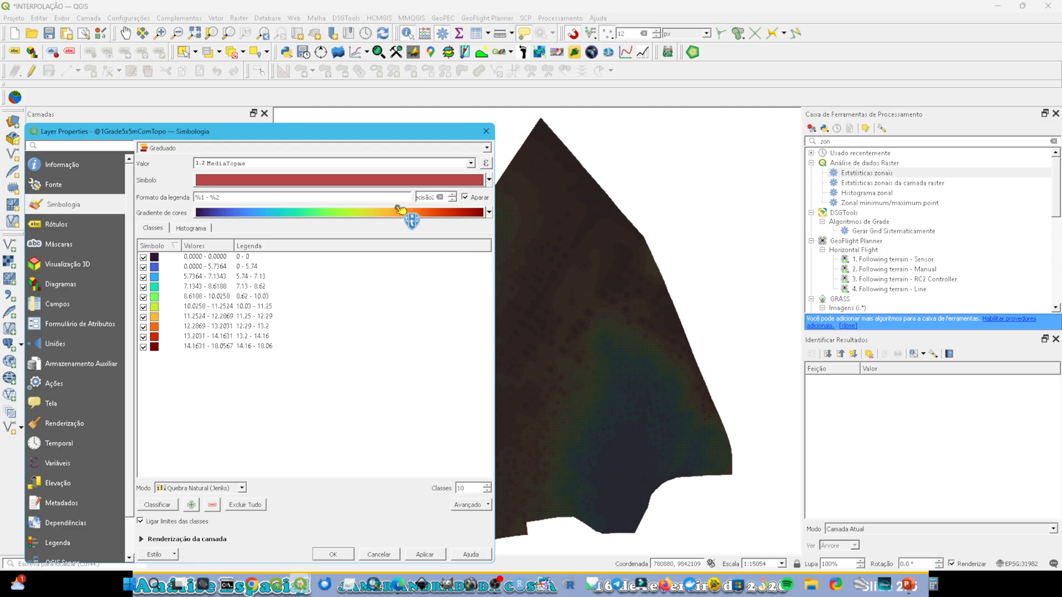
pyautogui.click(397, 209)
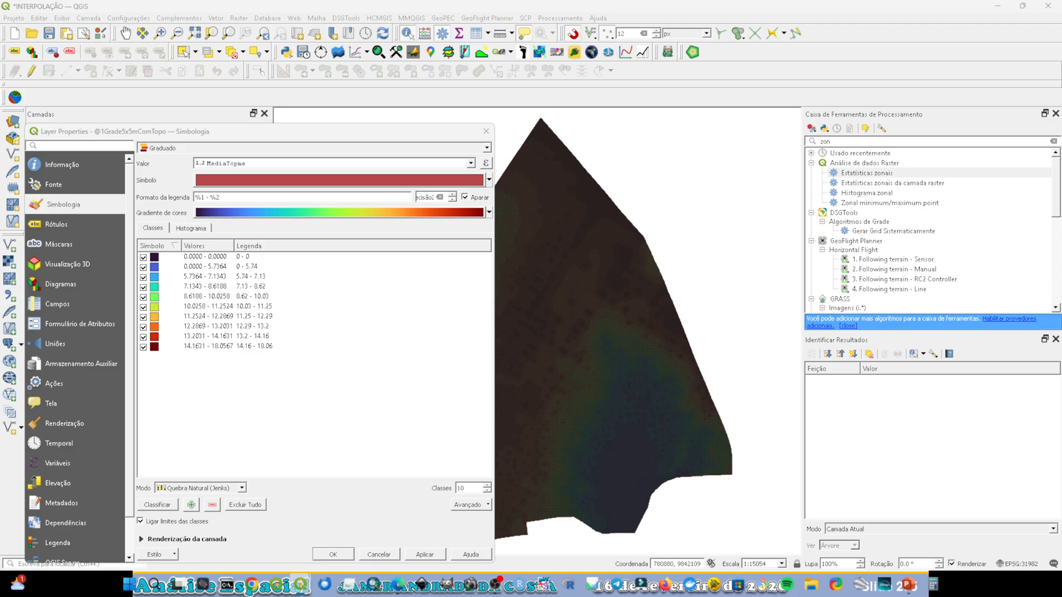
pyautogui.click(443, 178)
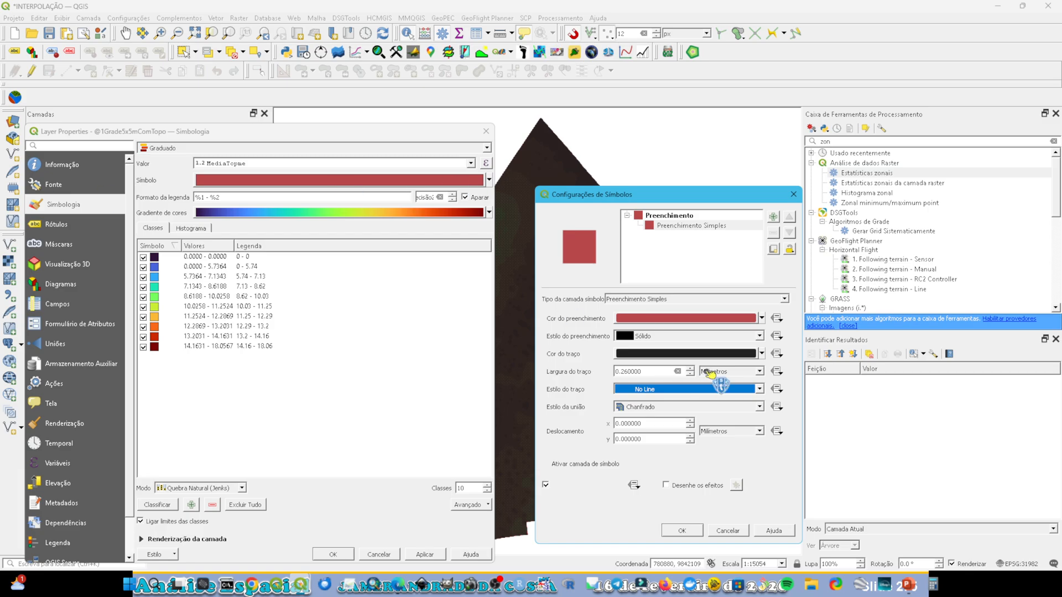
pyautogui.click(657, 394)
pyautogui.click(664, 400)
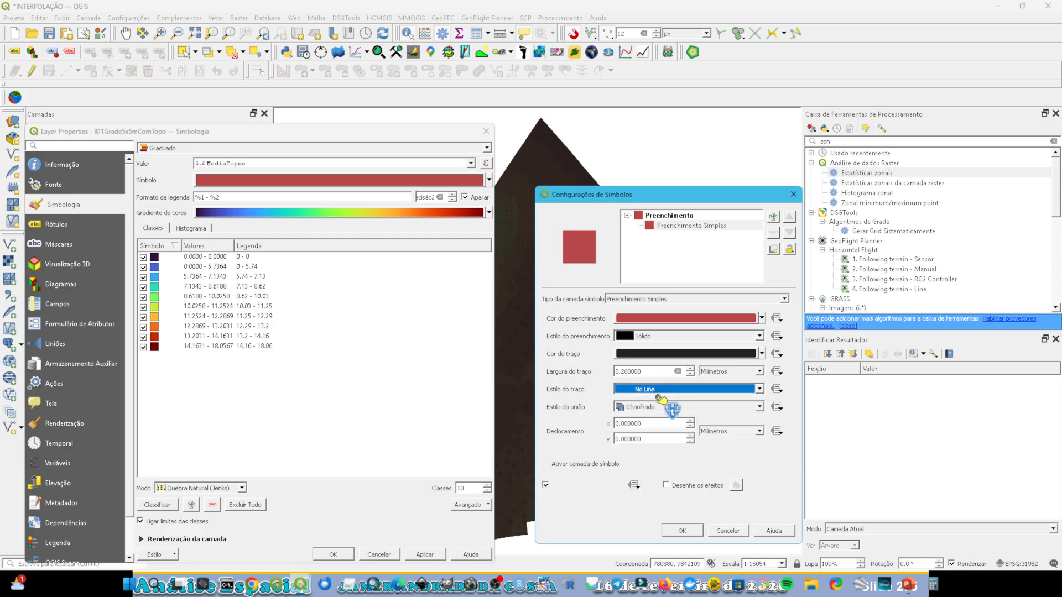
pyautogui.click(686, 533)
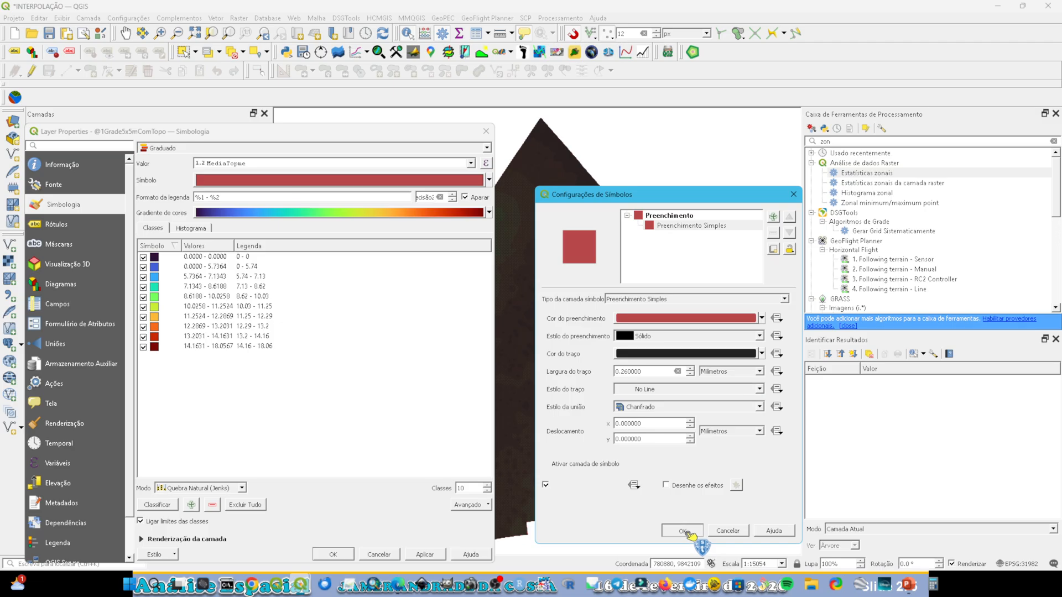
pyautogui.click(686, 533)
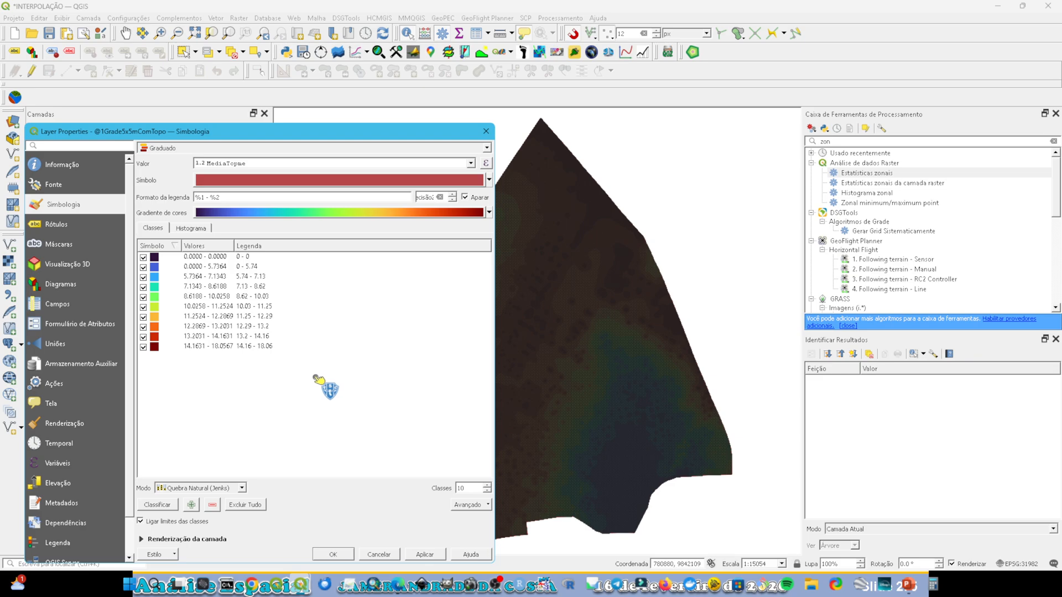
pyautogui.click(334, 555)
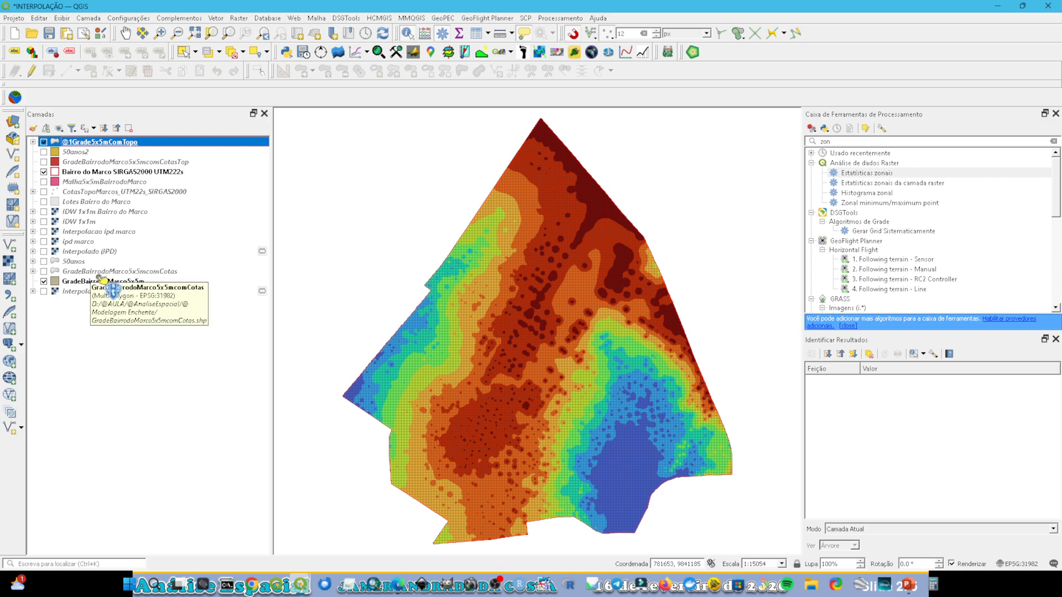
# Step: Switch to the PowerPoint slide show and advance to the hypothetical example of 50- and 100-year flood levels
pyautogui.click(912, 587)
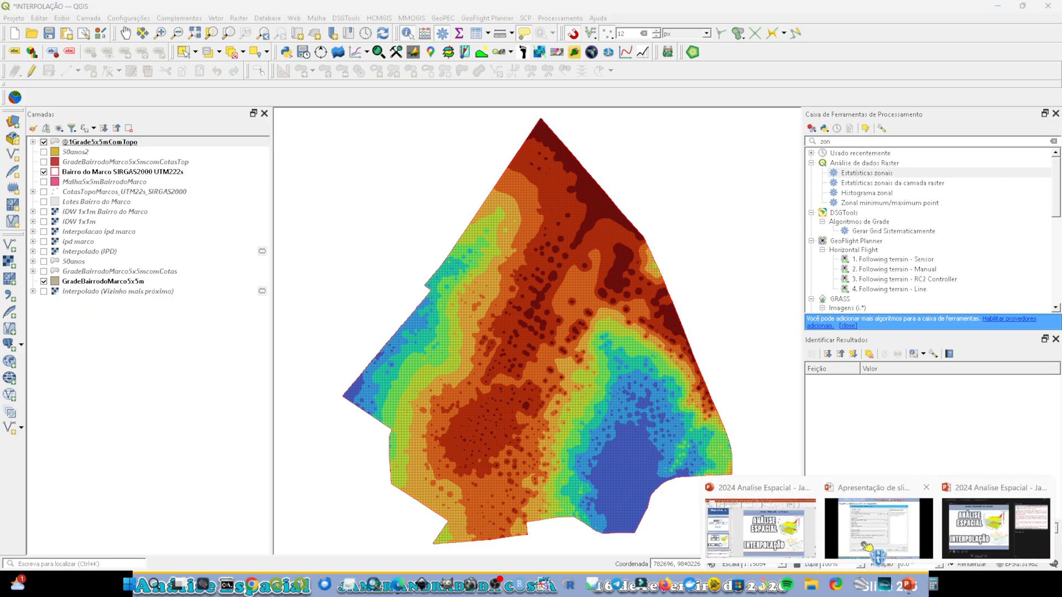
pyautogui.click(790, 551)
pyautogui.press('Right')
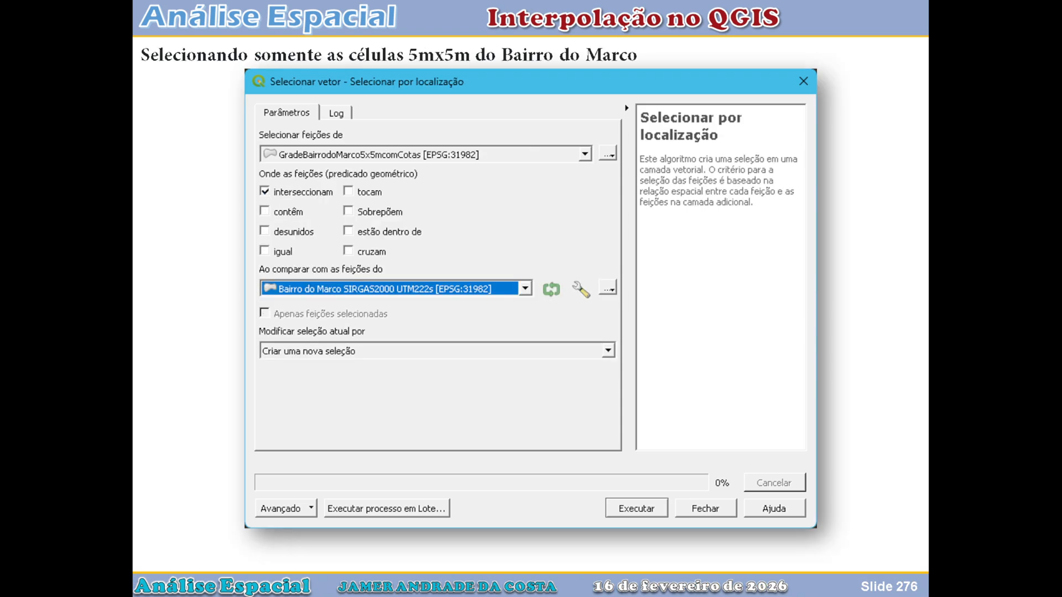
pyautogui.press('Right')
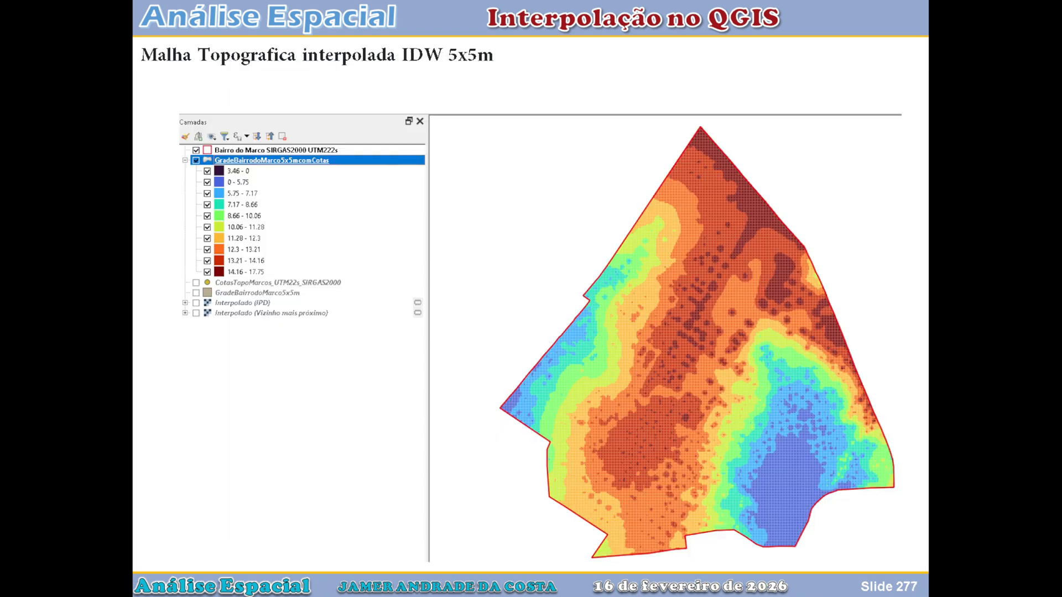
pyautogui.press('Right')
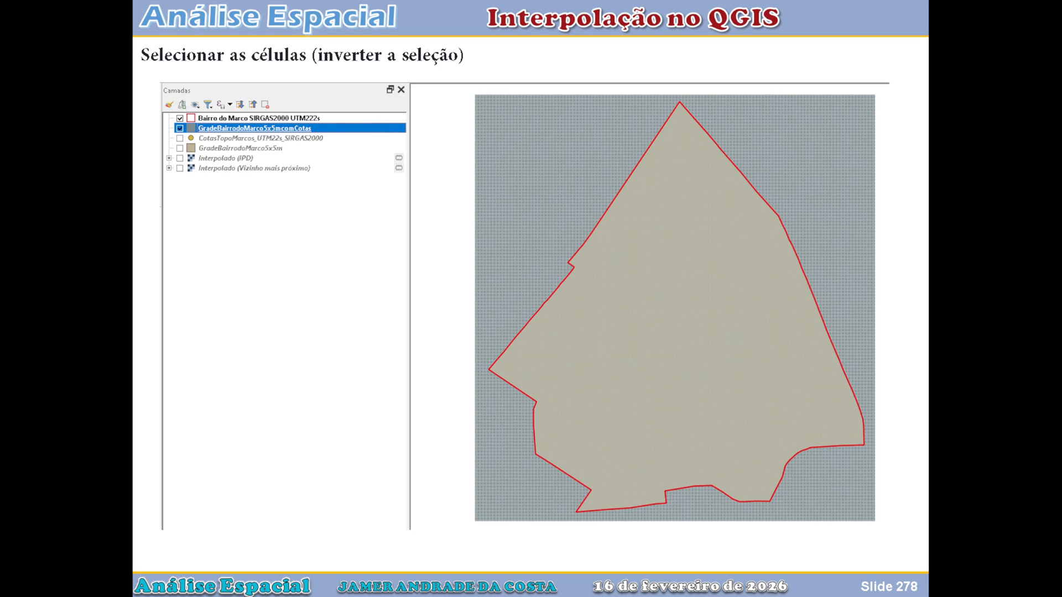
pyautogui.press('Right')
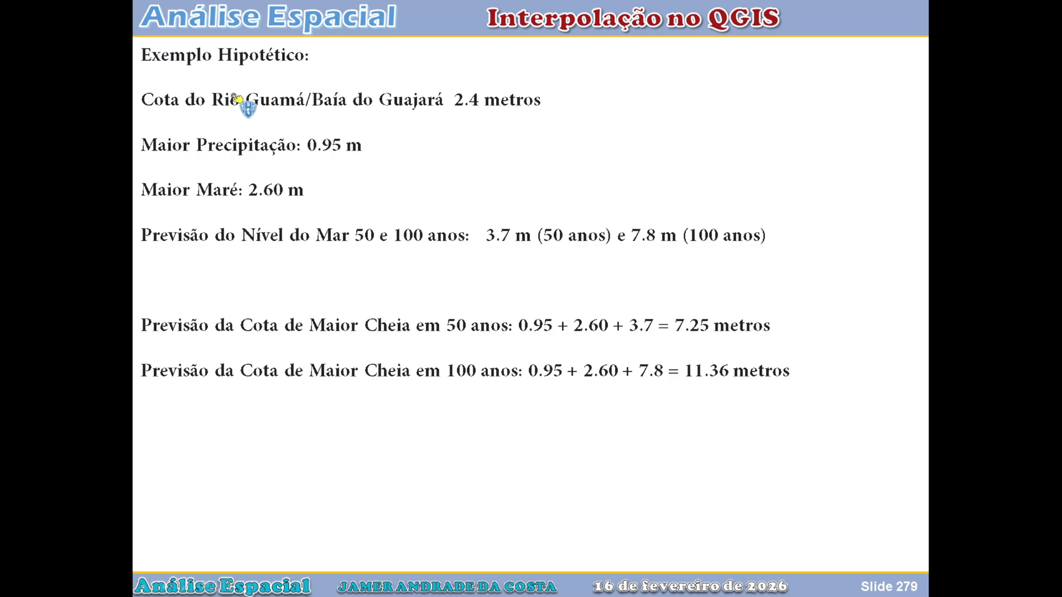
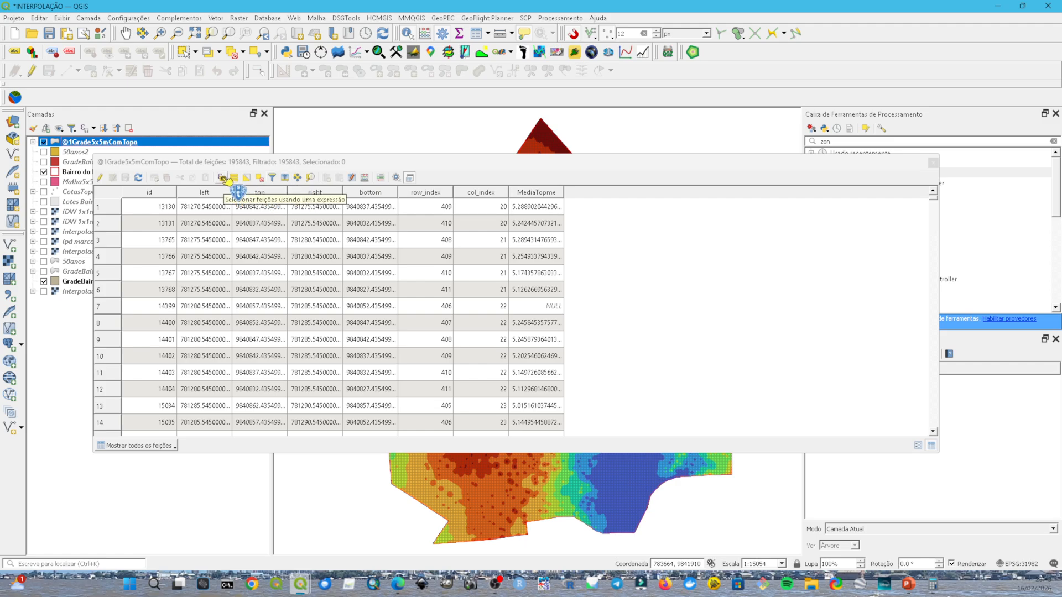
pyautogui.click(224, 178)
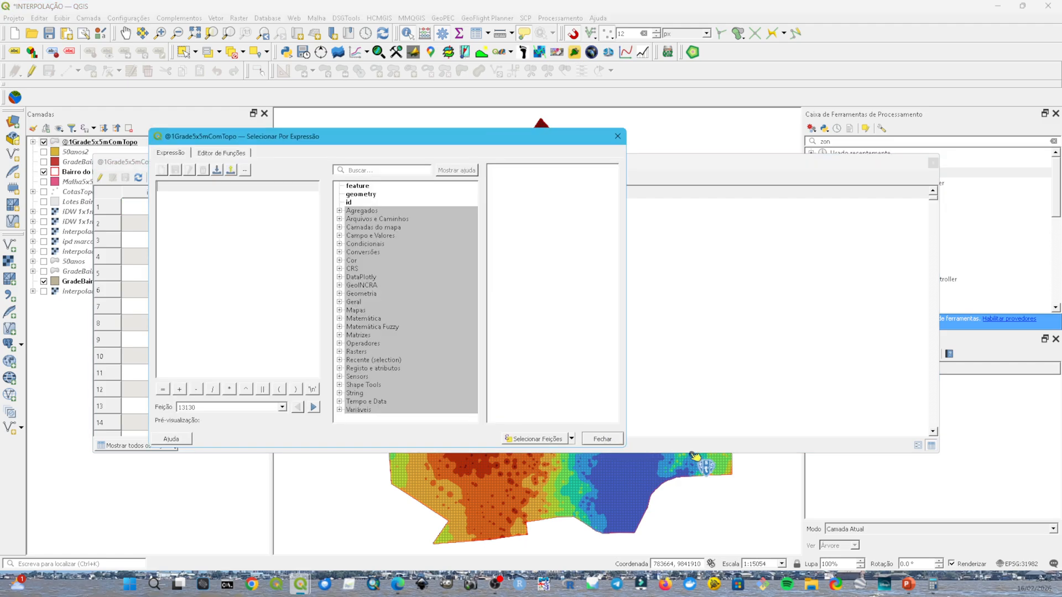
pyautogui.doubleClick(349, 236)
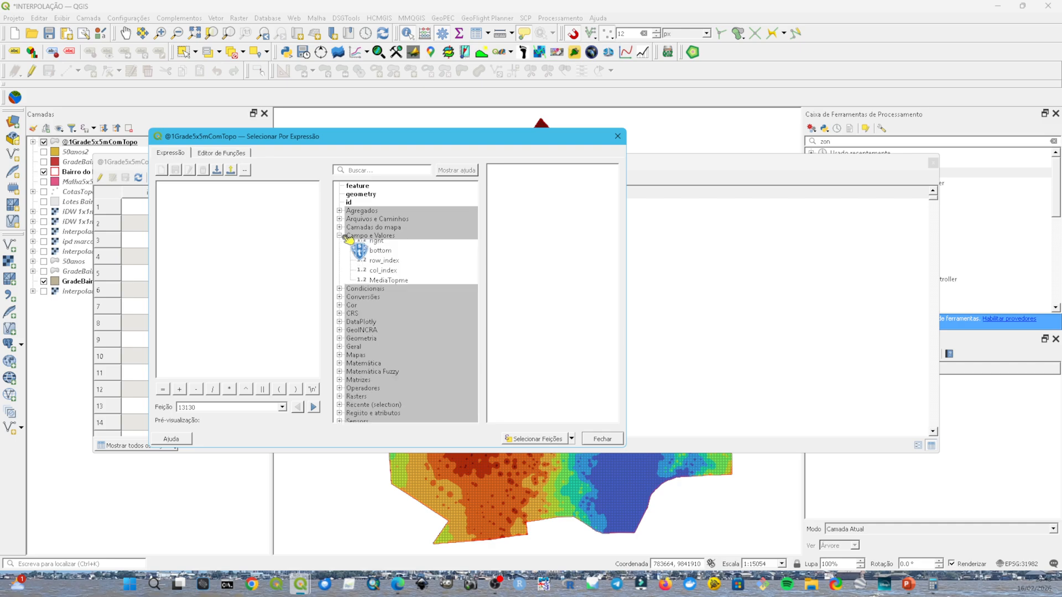
pyautogui.click(399, 348)
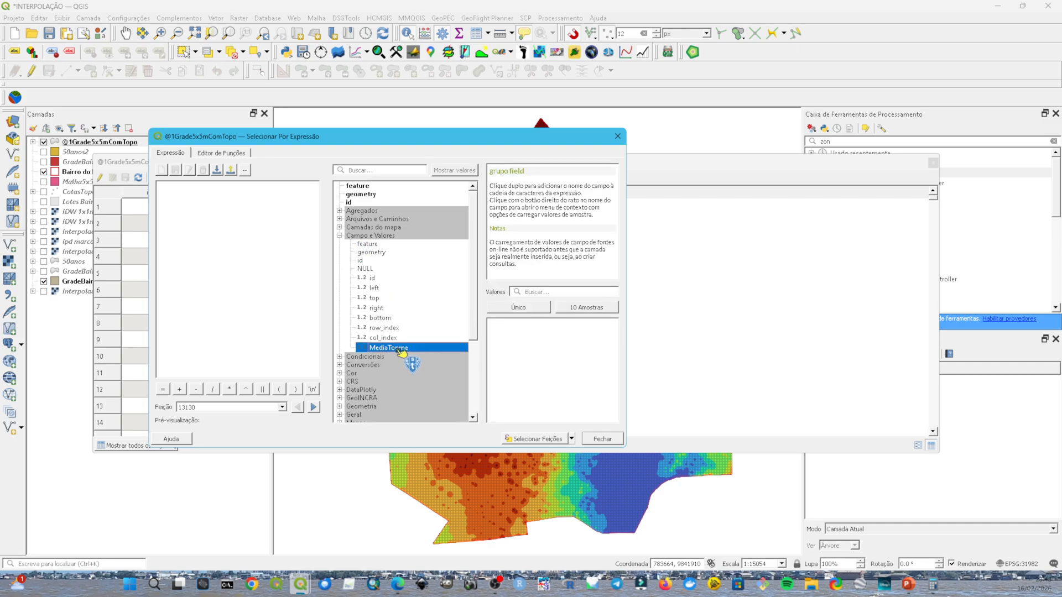
pyautogui.doubleClick(399, 348)
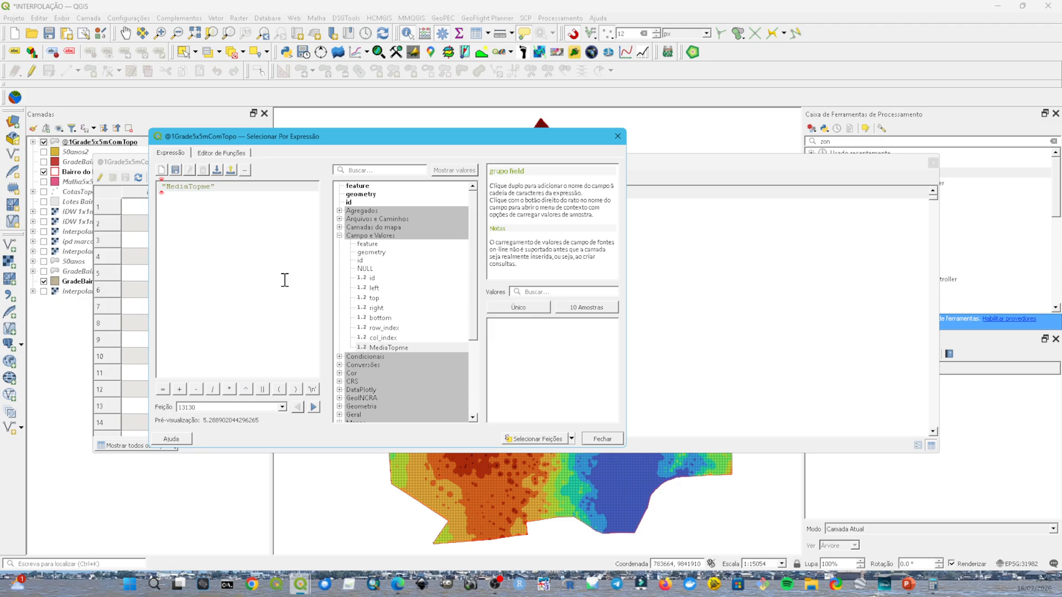
pyautogui.write('>= 13.76')
pyautogui.click(224, 189)
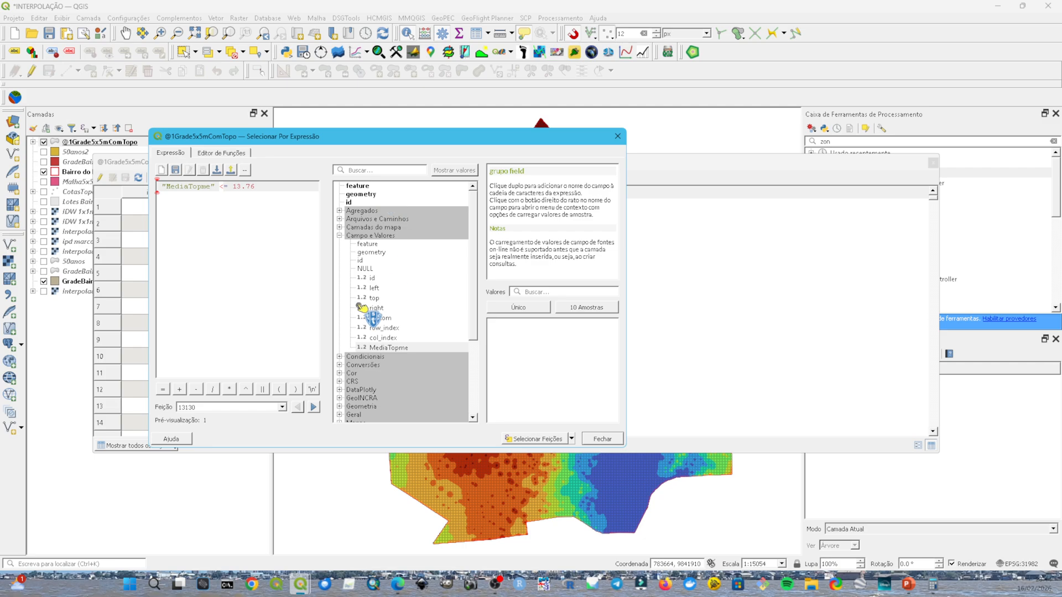
pyautogui.click(546, 440)
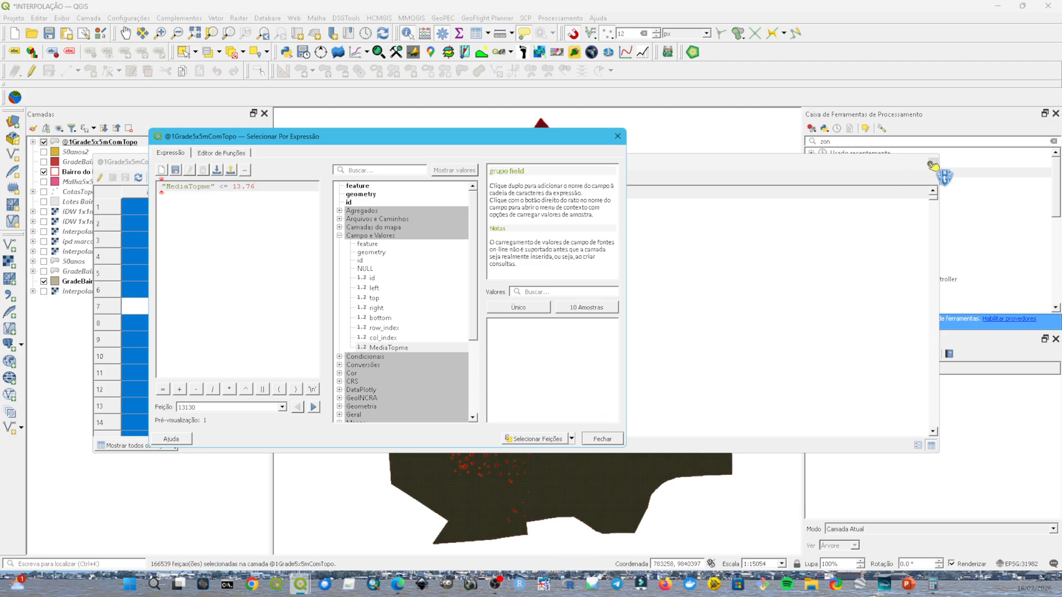
pyautogui.press('Escape')
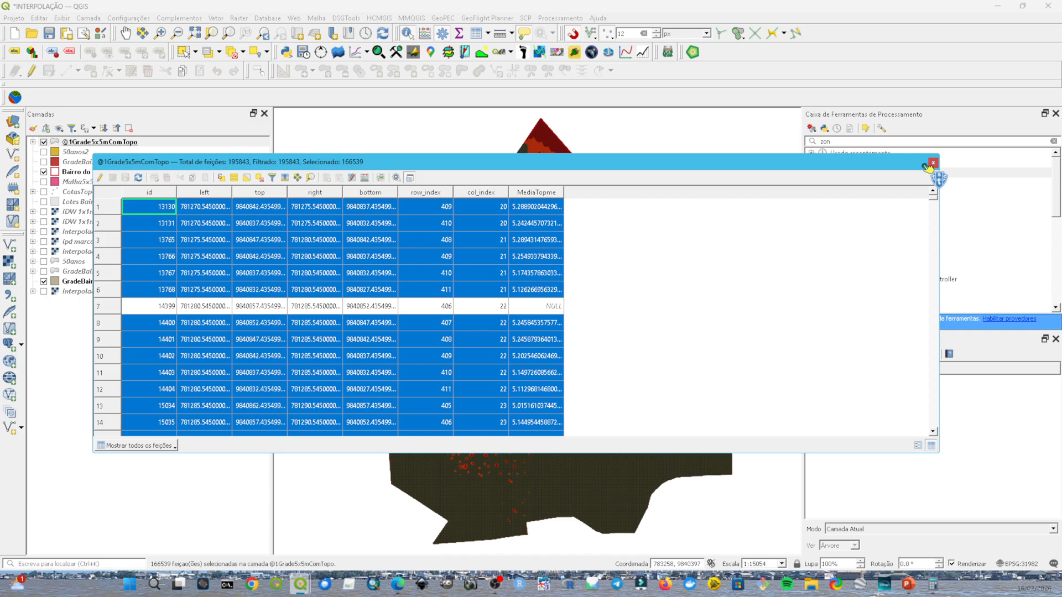
pyautogui.click(934, 163)
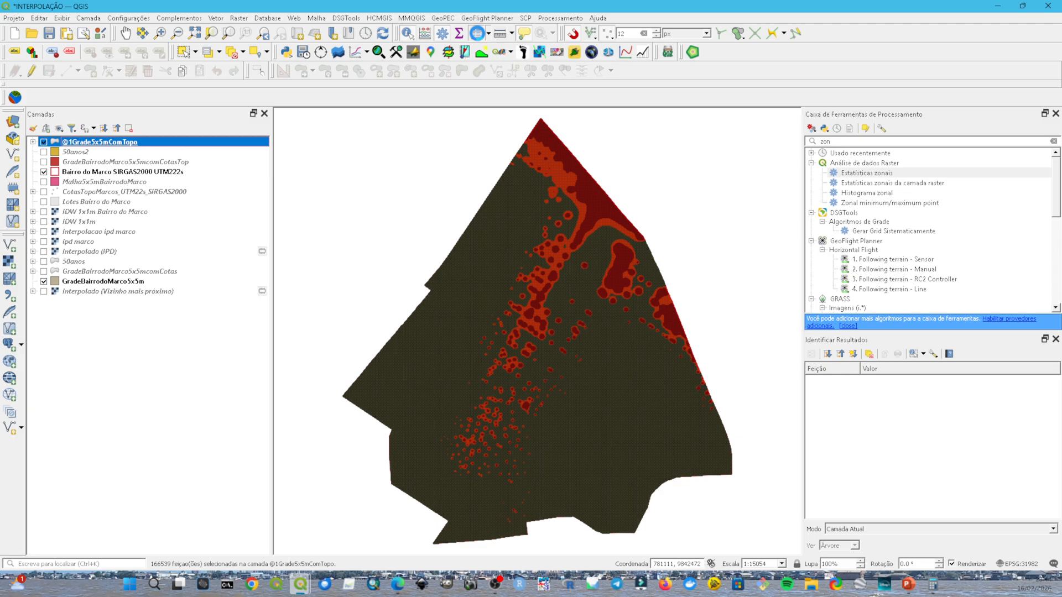
# Step: Create a Texto (string) field named 100anos with the value 'Sim' for the selected cells using the field calculator
pyautogui.click(498, 53)
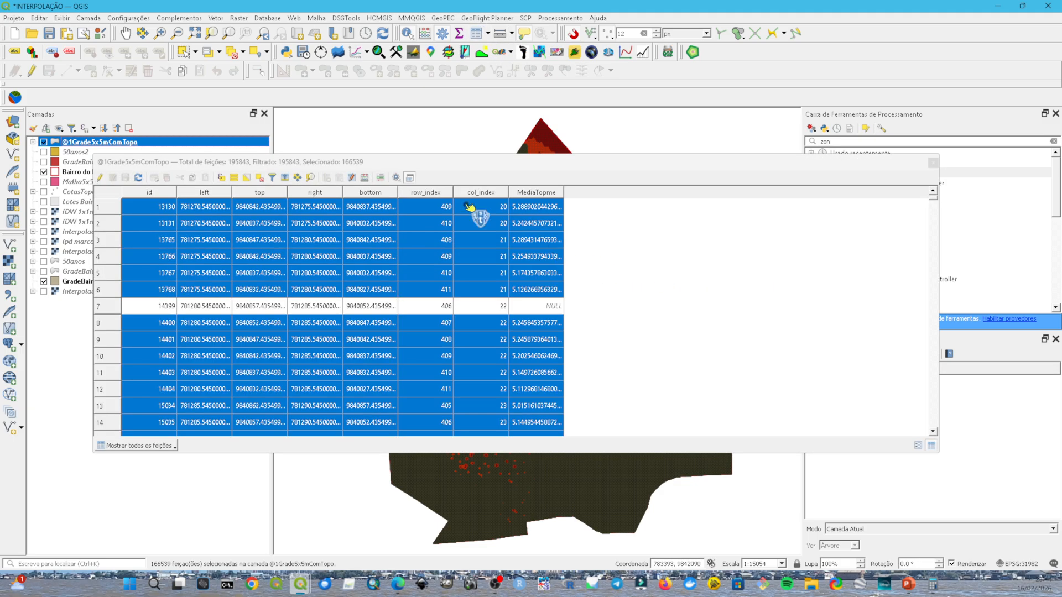
pyautogui.click(364, 177)
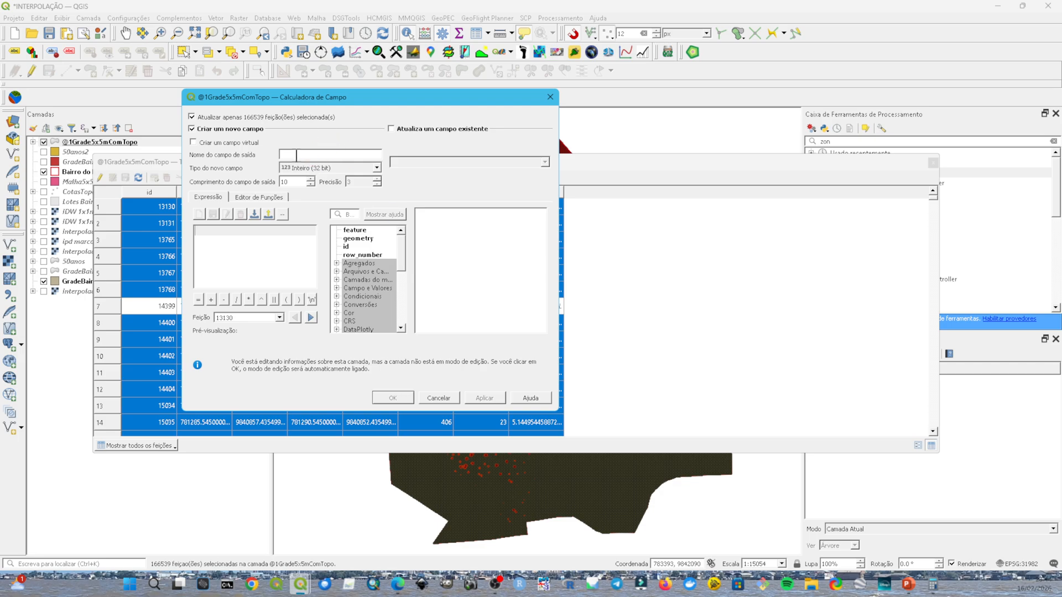
pyautogui.click(327, 150)
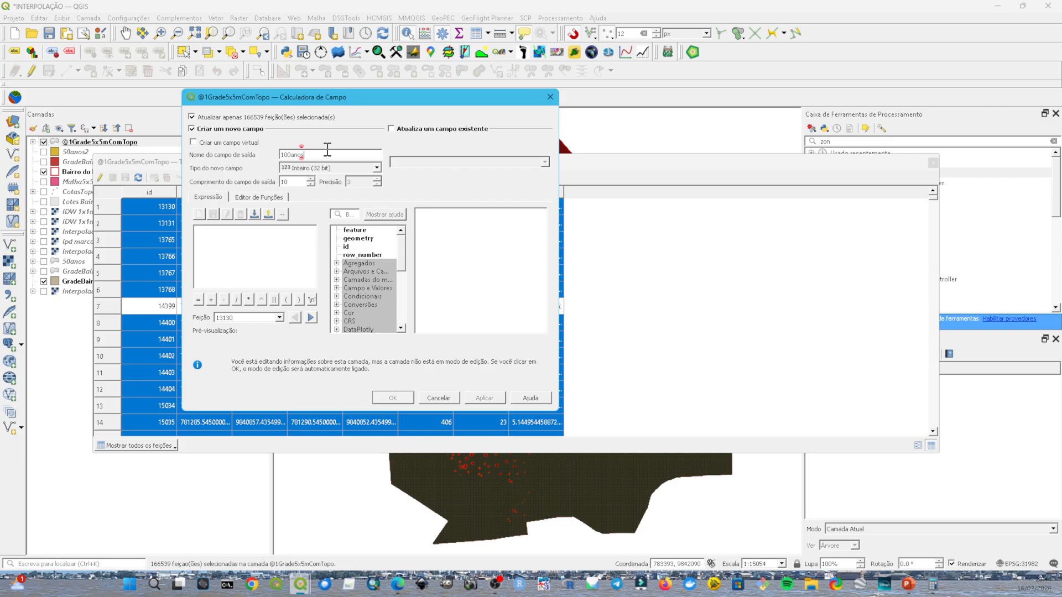
pyautogui.click(353, 168)
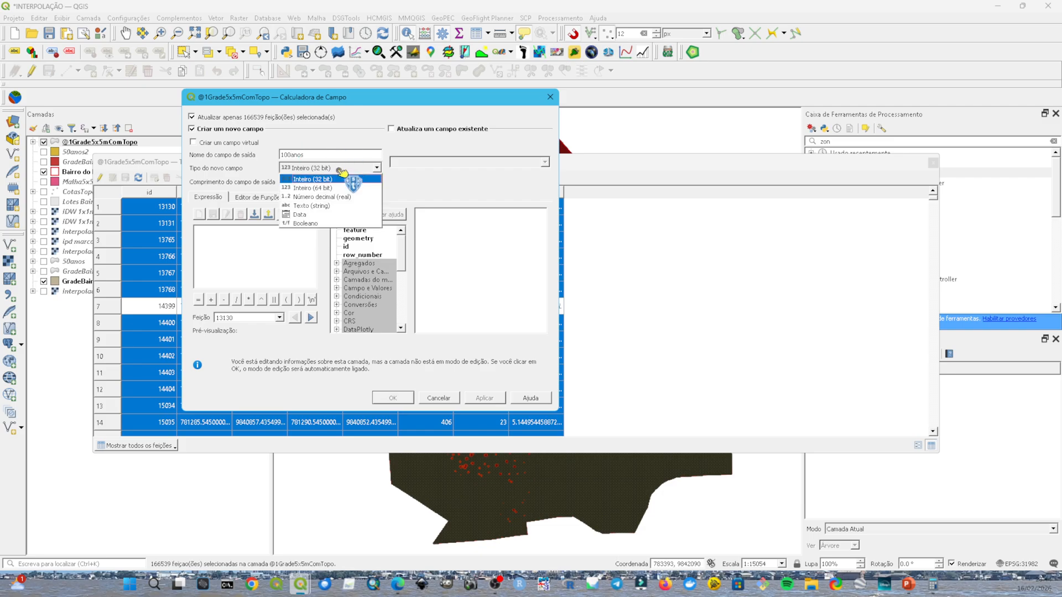
pyautogui.click(323, 208)
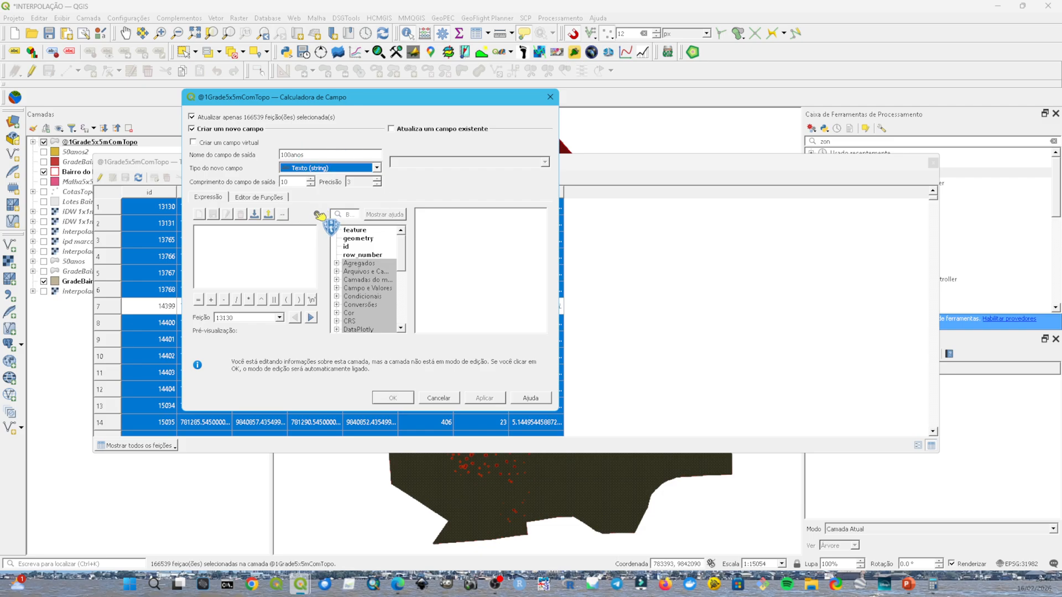
pyautogui.click(268, 251)
pyautogui.write("'")
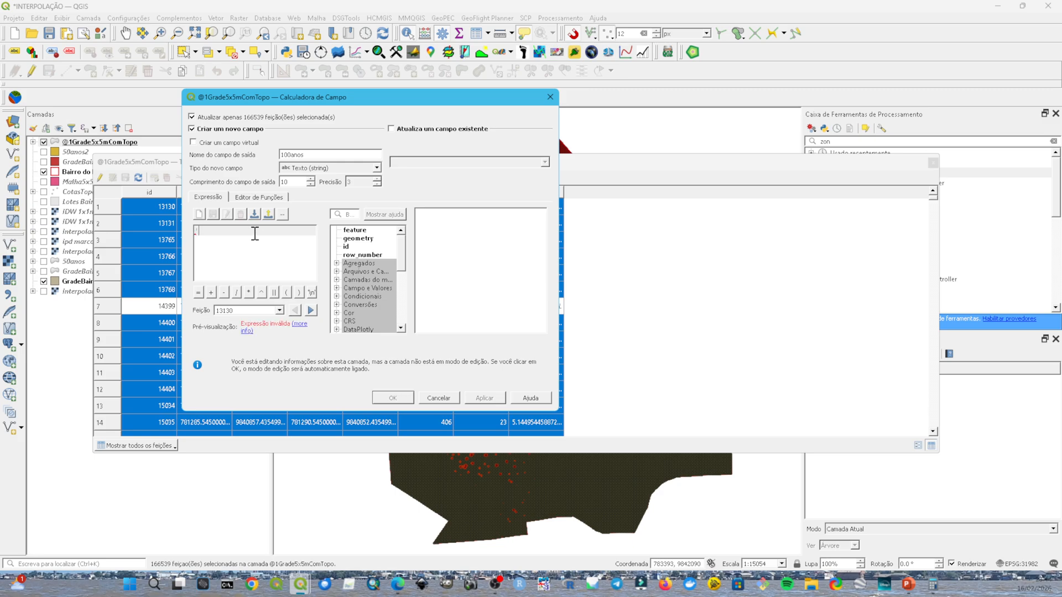
pyautogui.write("Sim'")
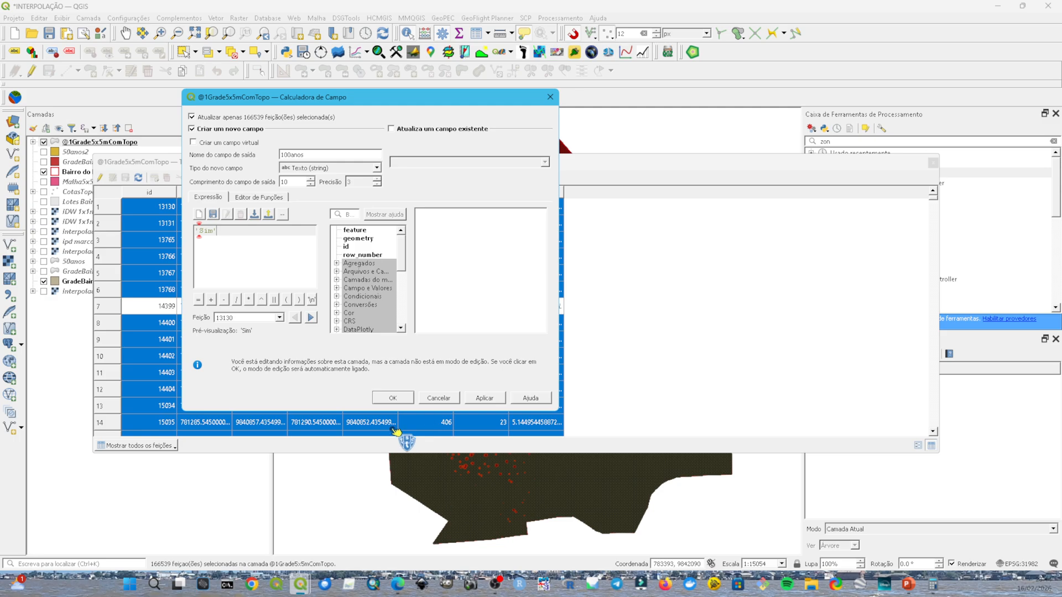
pyautogui.click(403, 397)
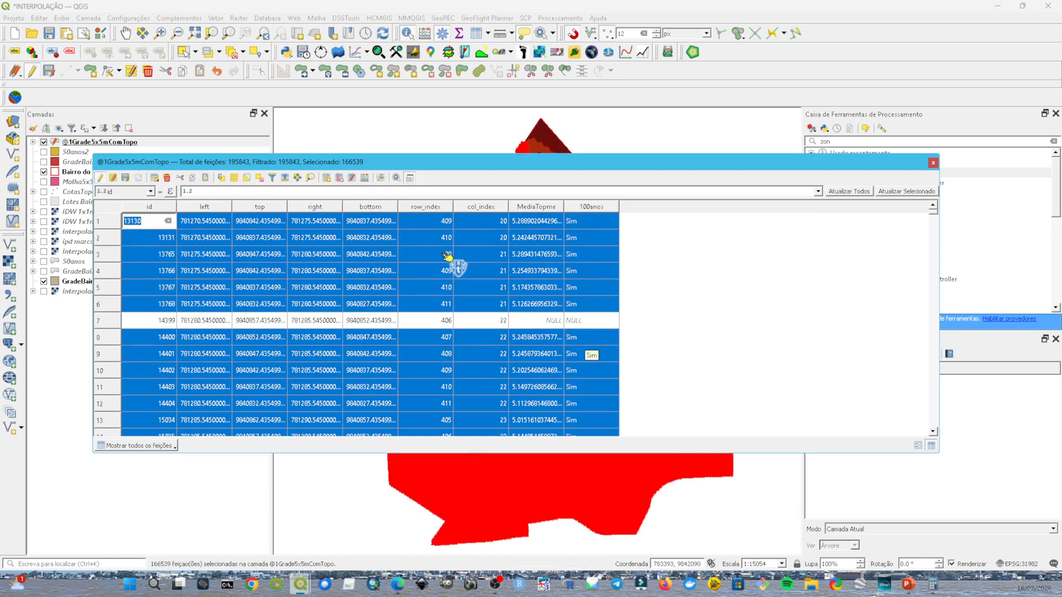
# Step: Invert the selection and update the existing 100anos field to 'Não' for those cells
pyautogui.click(246, 178)
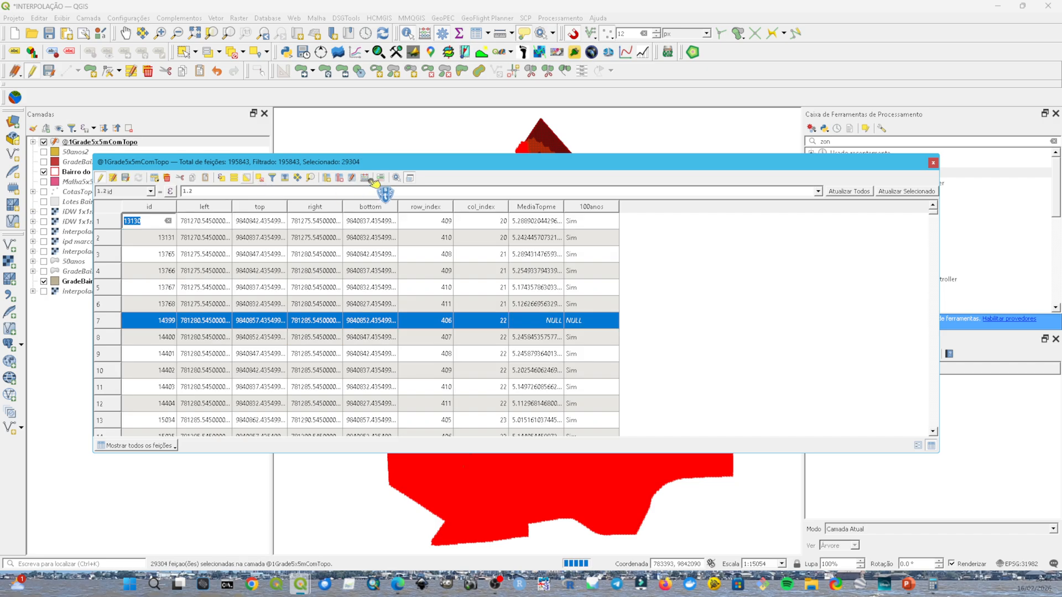
pyautogui.click(410, 178)
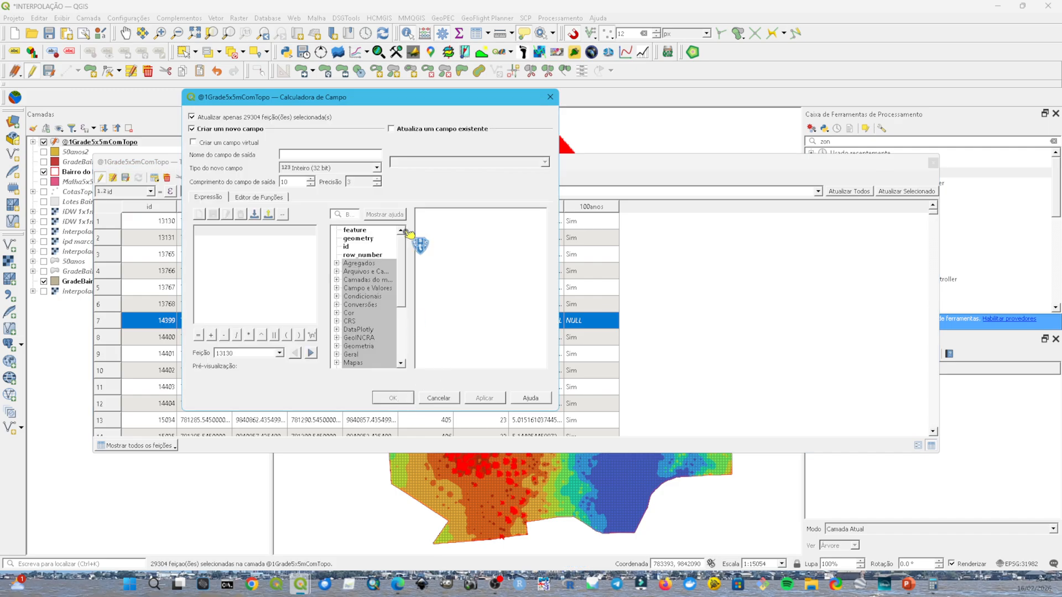
pyautogui.click(392, 128)
pyautogui.click(420, 161)
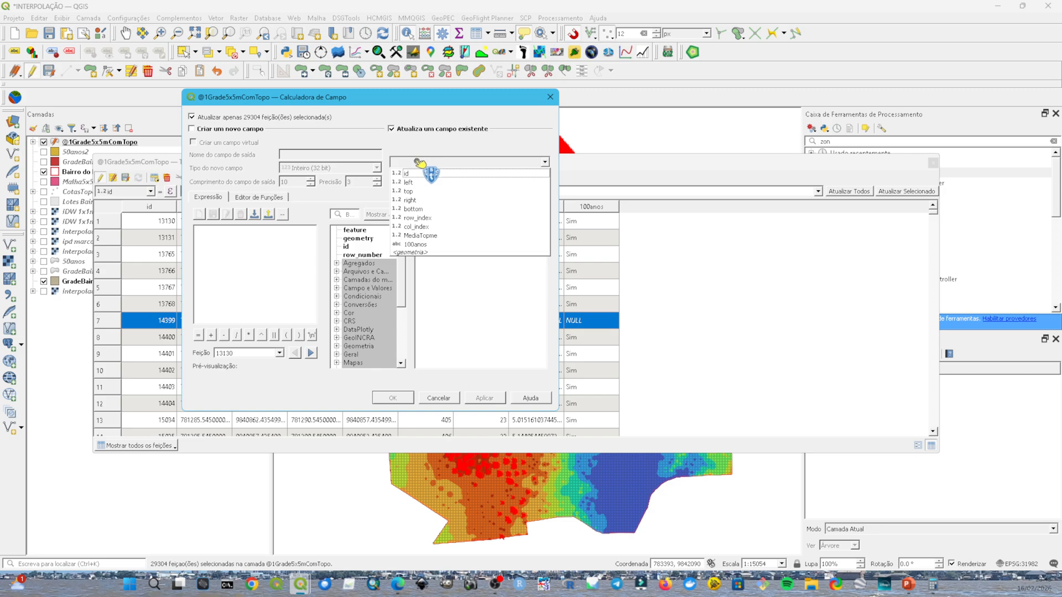
pyautogui.click(437, 245)
pyautogui.click(291, 269)
pyautogui.write("'")
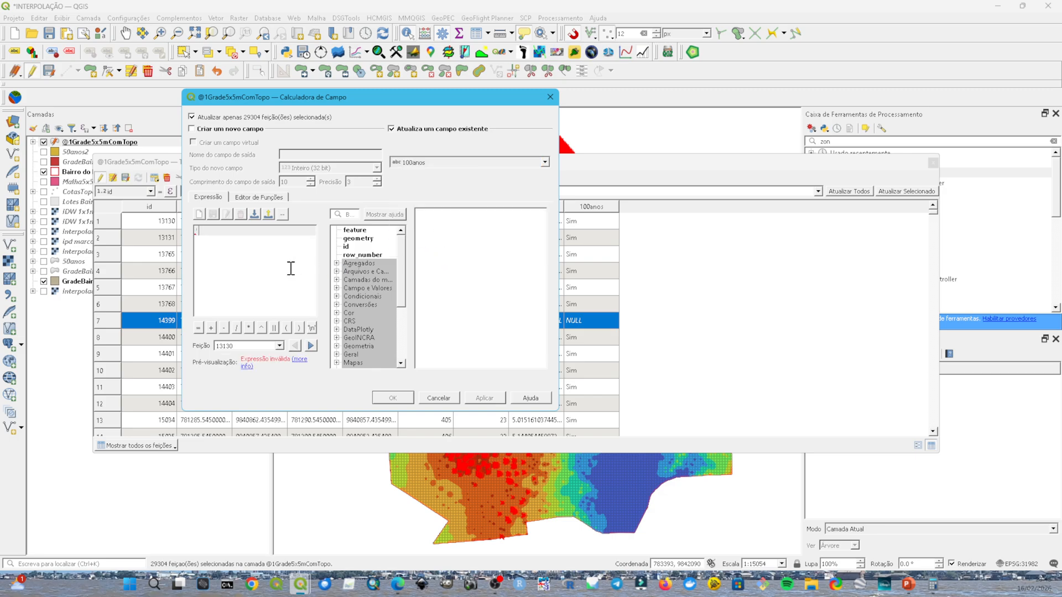
pyautogui.write("Não'")
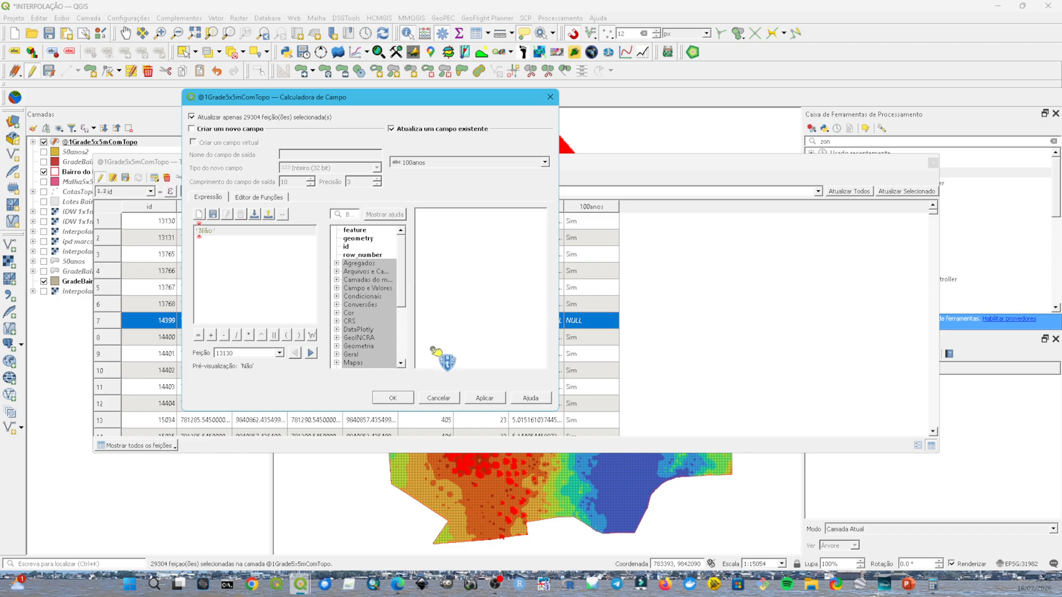
pyautogui.click(396, 398)
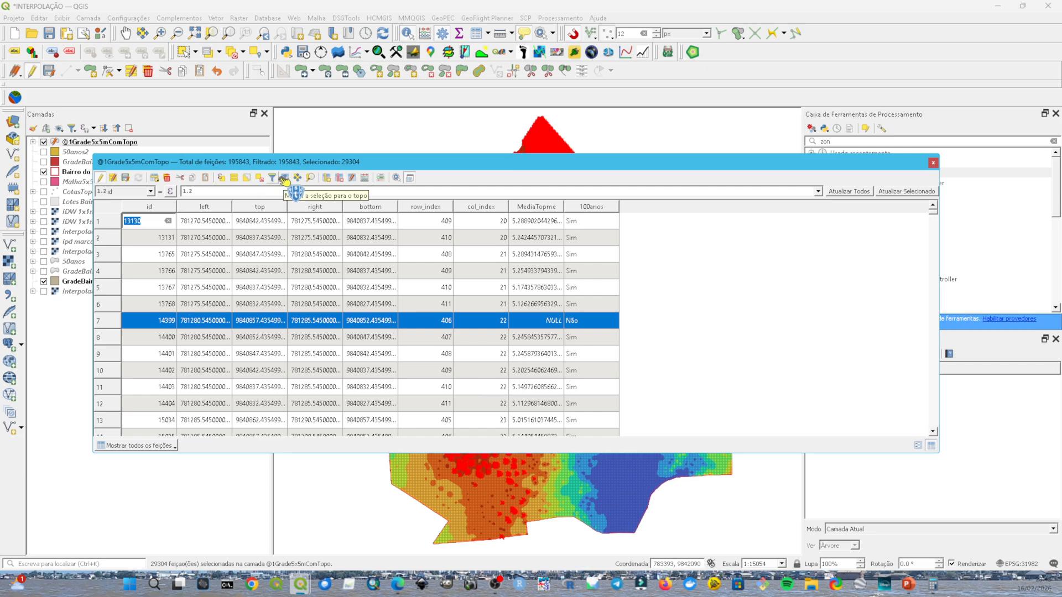
pyautogui.click(260, 178)
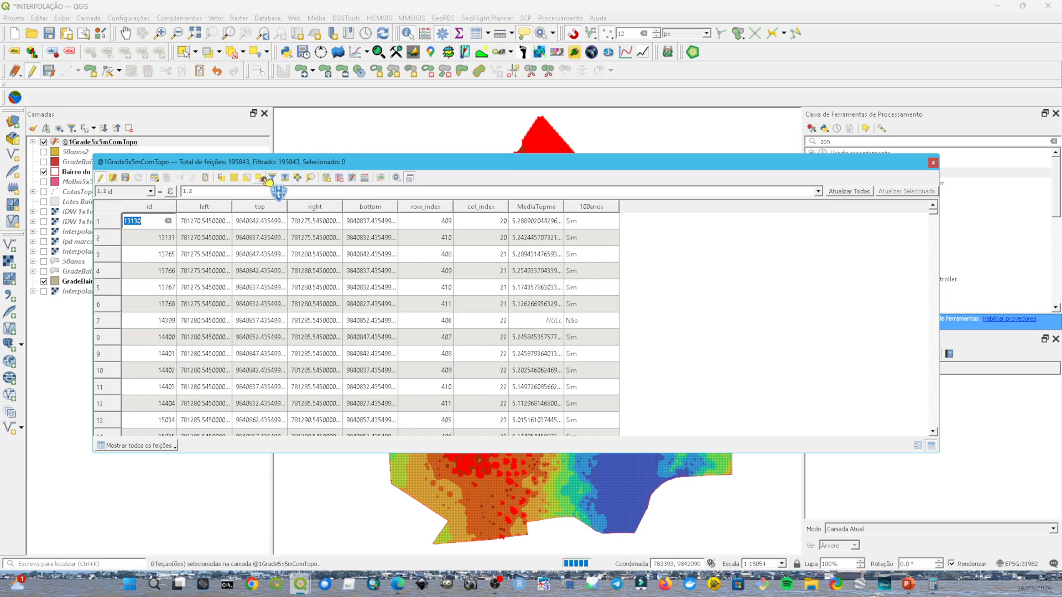
pyautogui.click(938, 163)
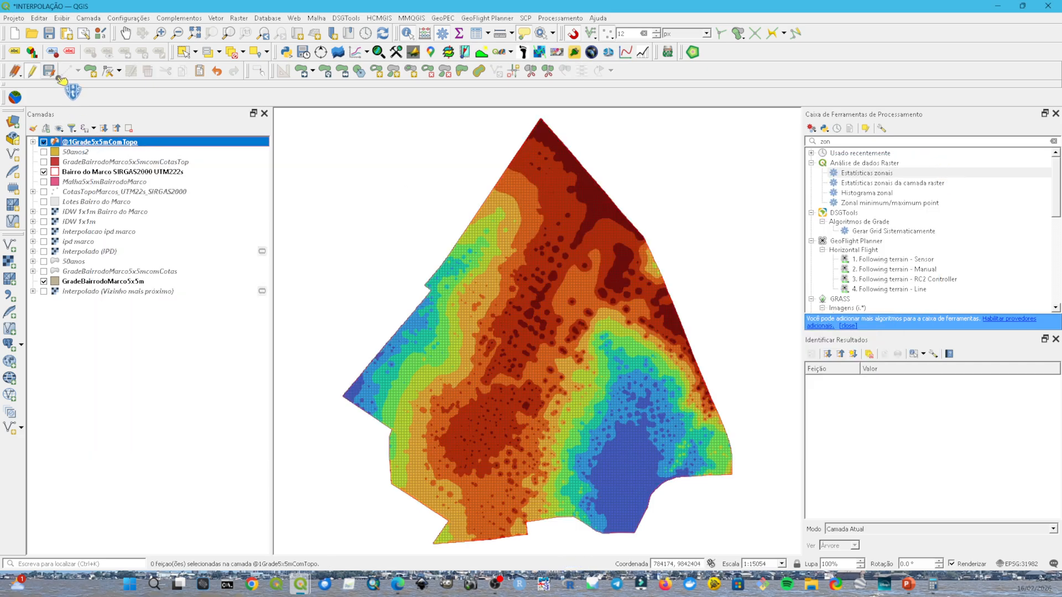
pyautogui.moveTo(49, 79); pyautogui.dragTo(486, 45)
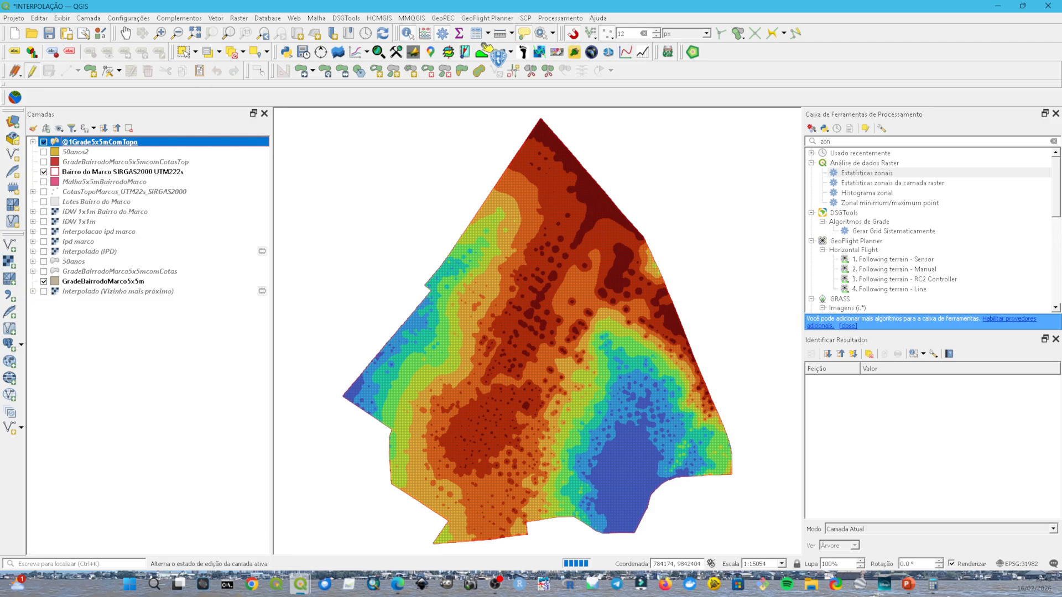
pyautogui.click(477, 34)
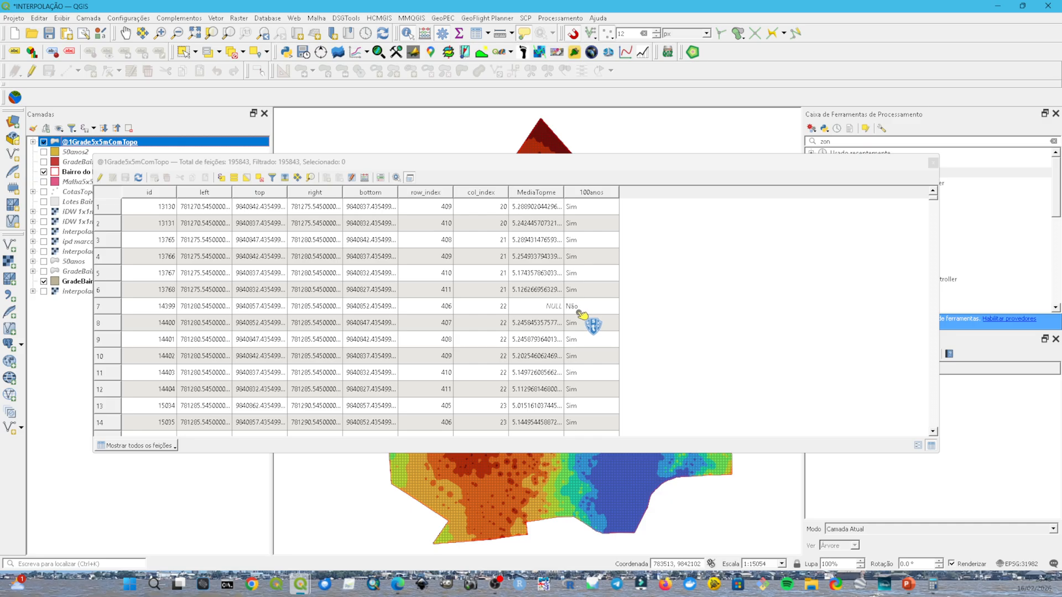
pyautogui.click(934, 164)
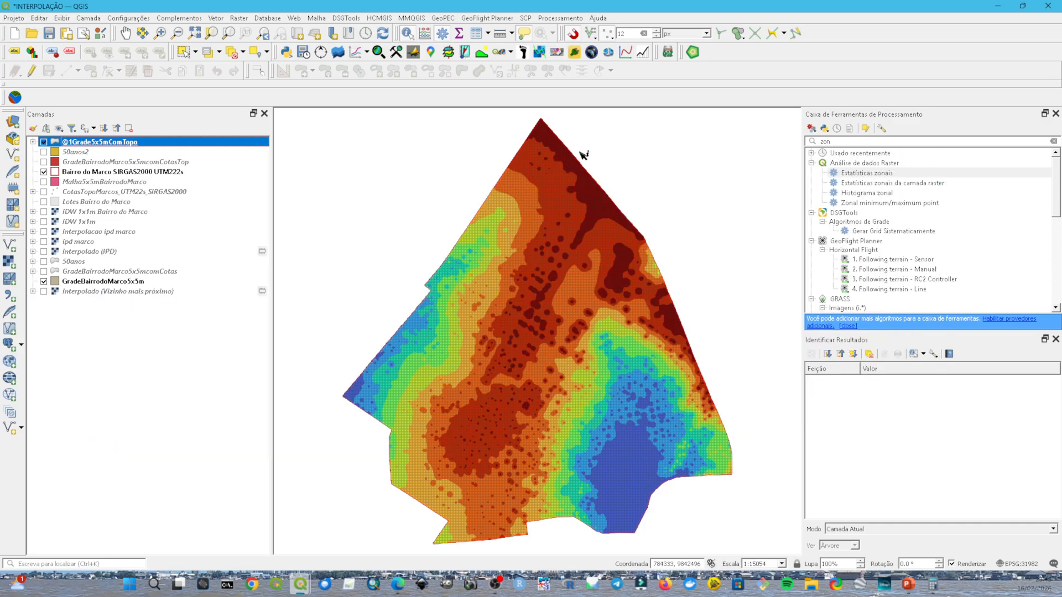
pyautogui.click(215, 18)
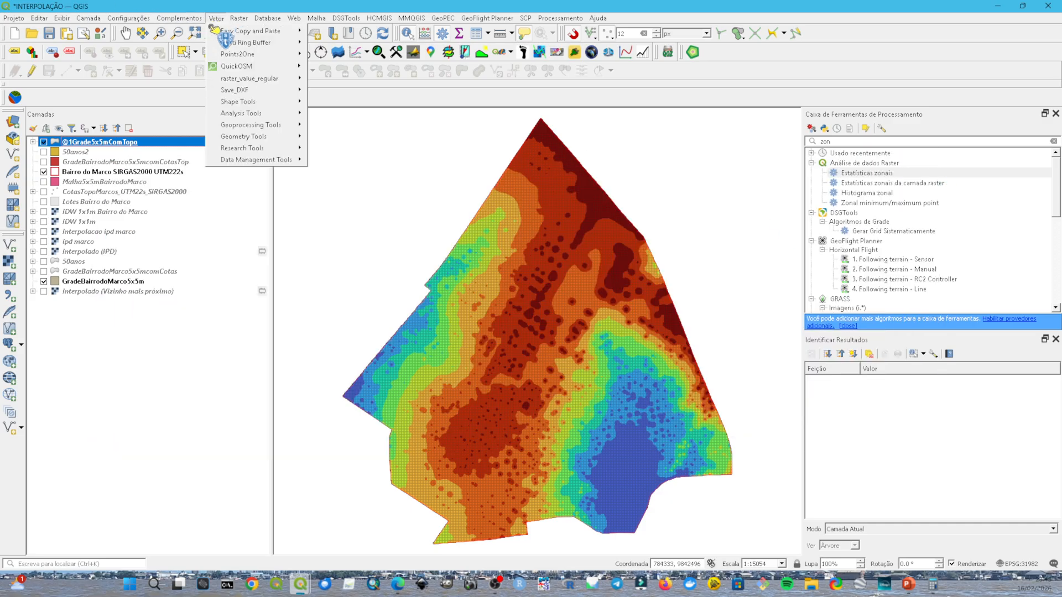
pyautogui.moveTo(252, 126)
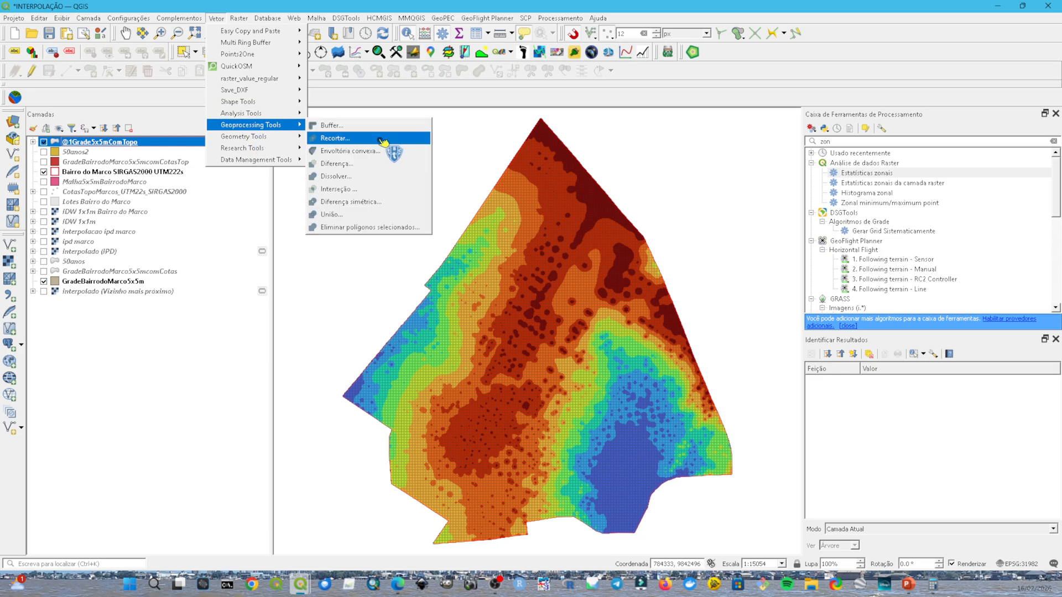
pyautogui.click(374, 177)
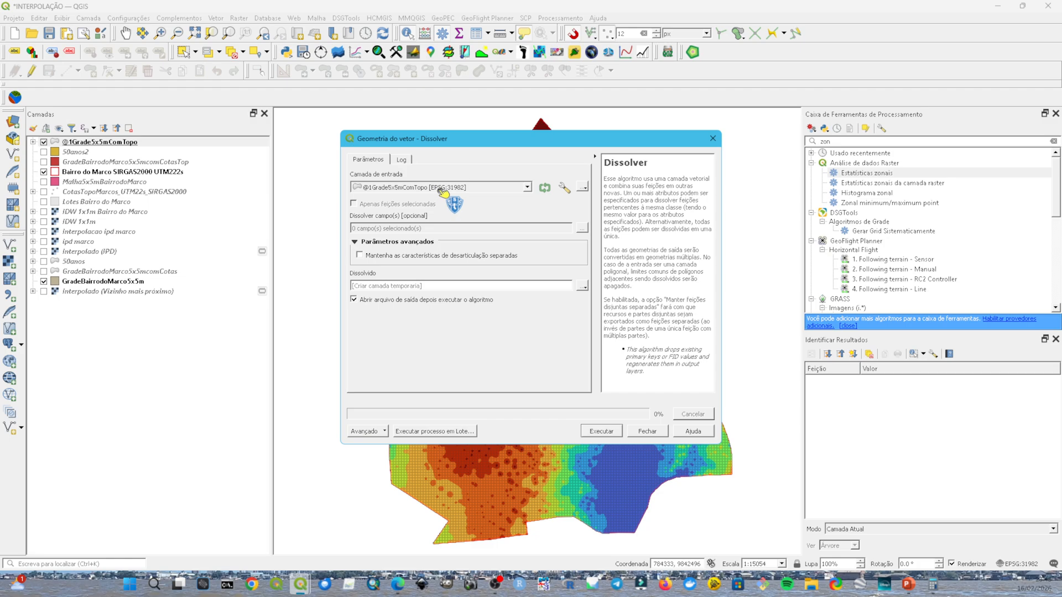
pyautogui.click(444, 188)
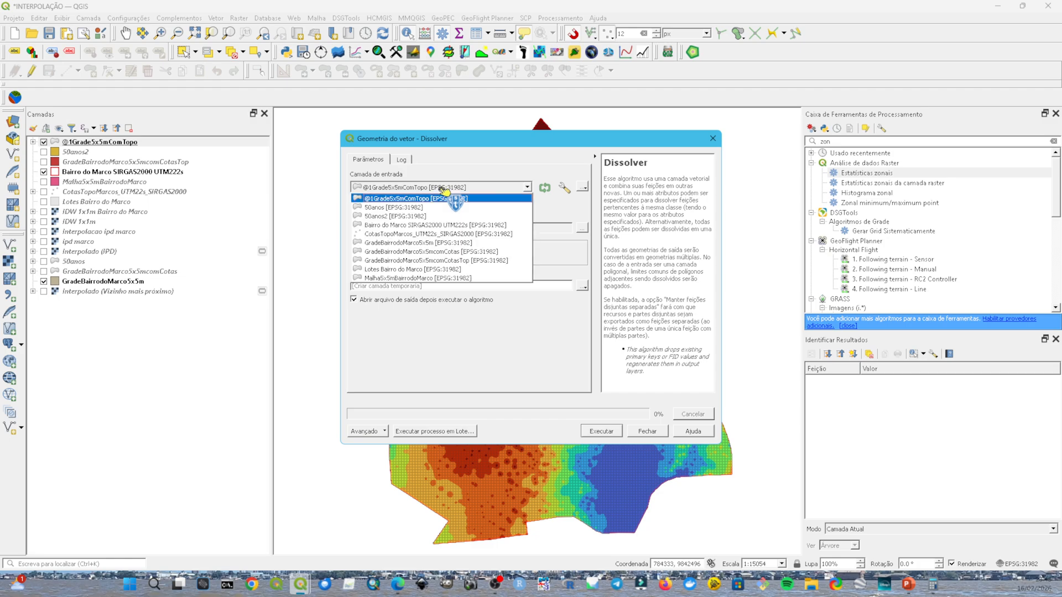
pyautogui.click(443, 198)
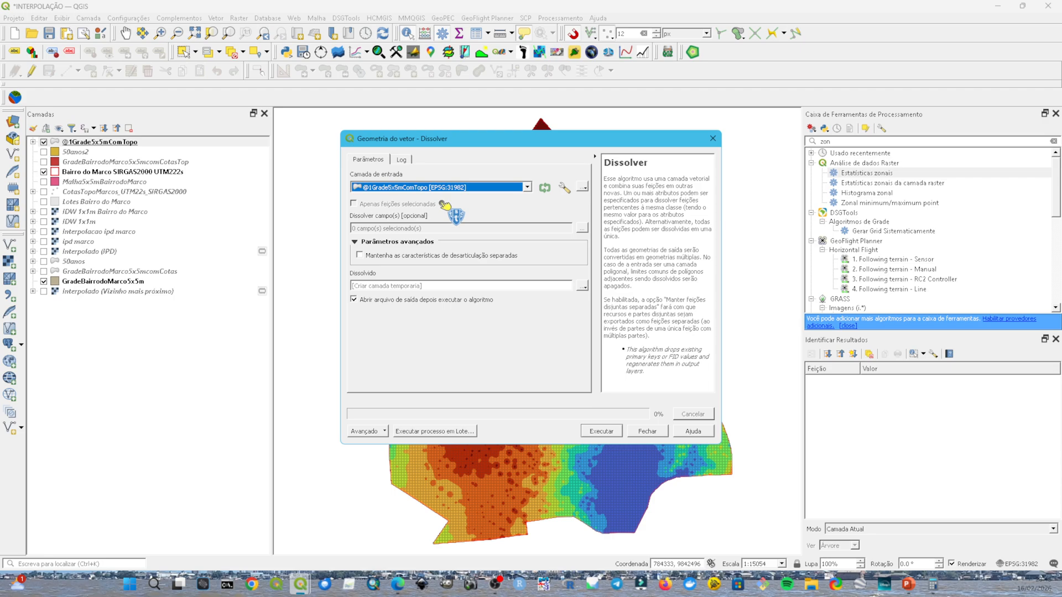
pyautogui.click(582, 228)
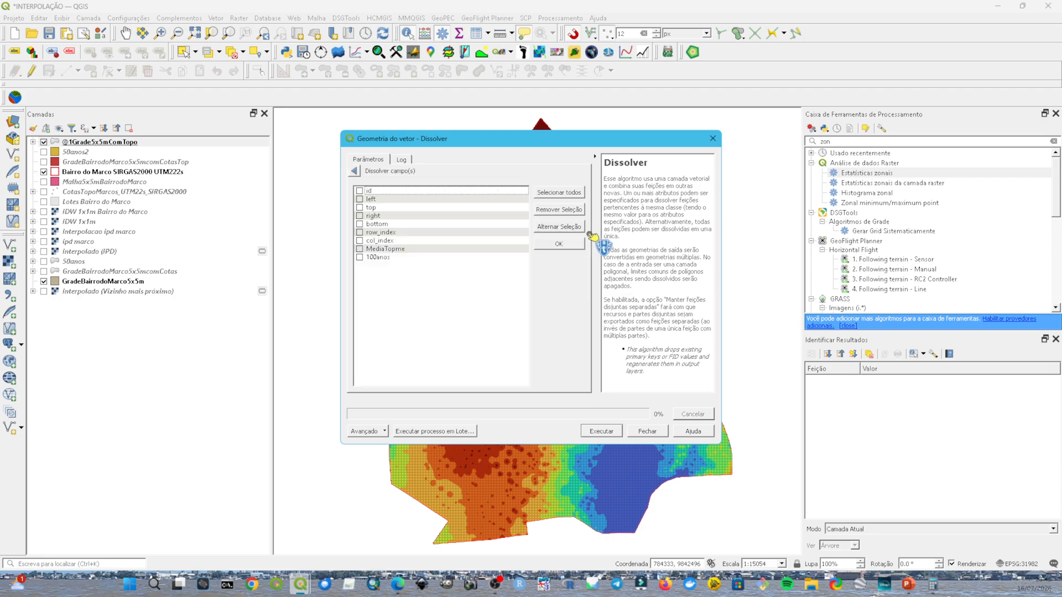
pyautogui.click(373, 258)
pyautogui.click(354, 174)
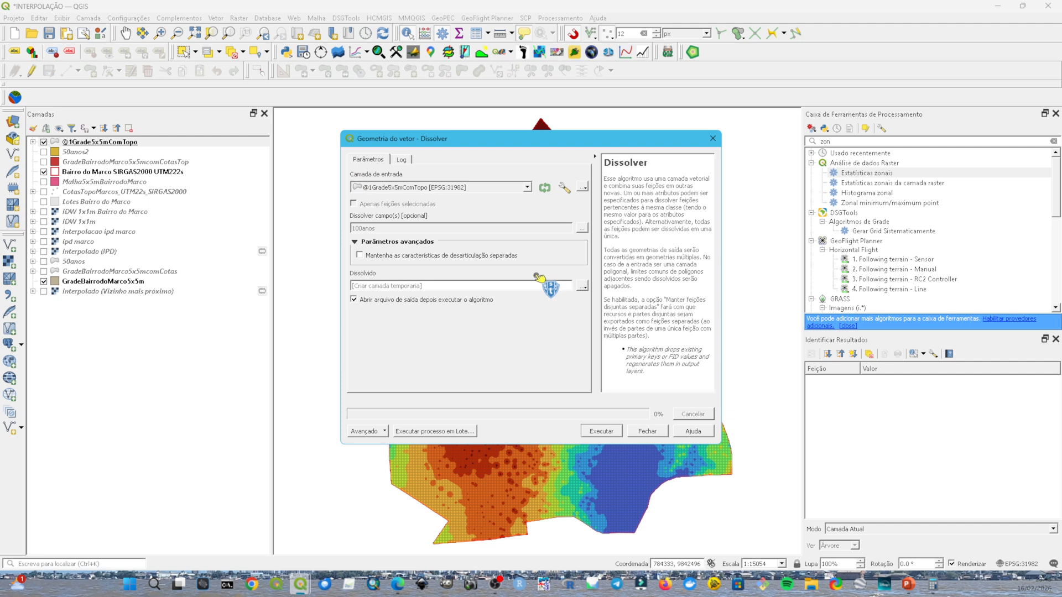
# Step: Save the dissolve output as the shapefile 'Bairro do Marco - Enchente 100 anos' in the @ Modelagem Enchente folder and run the Dissolve
pyautogui.click(583, 286)
pyautogui.click(616, 310)
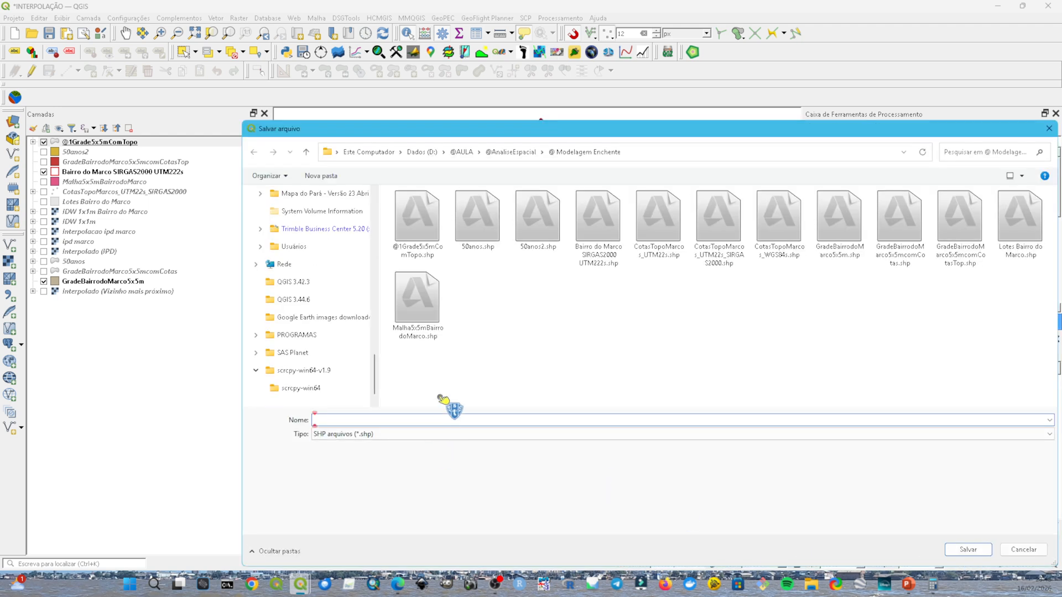
pyautogui.write('Ba')
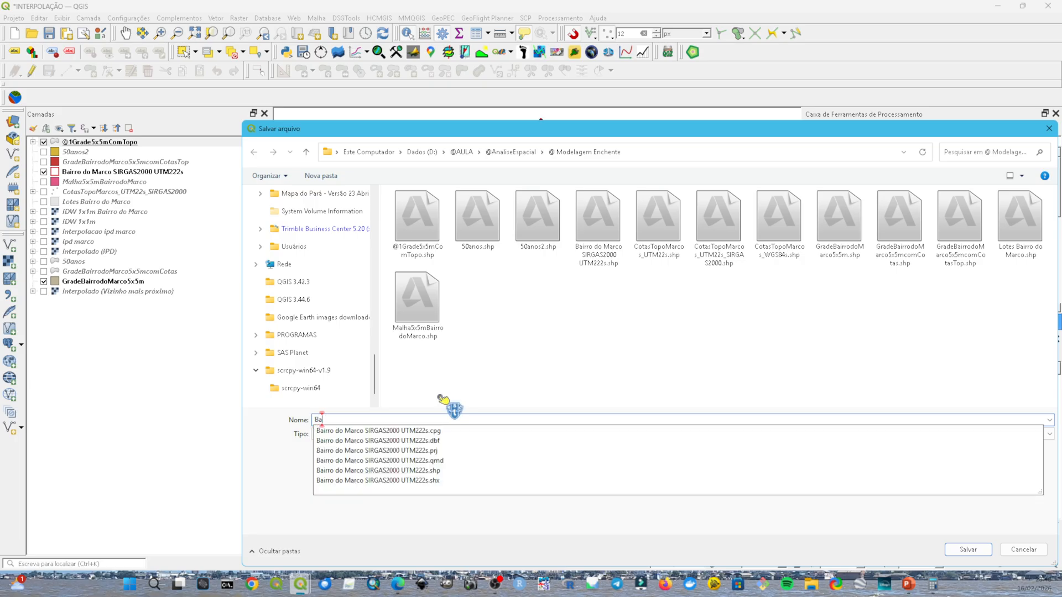
pyautogui.write('irro do Marco -')
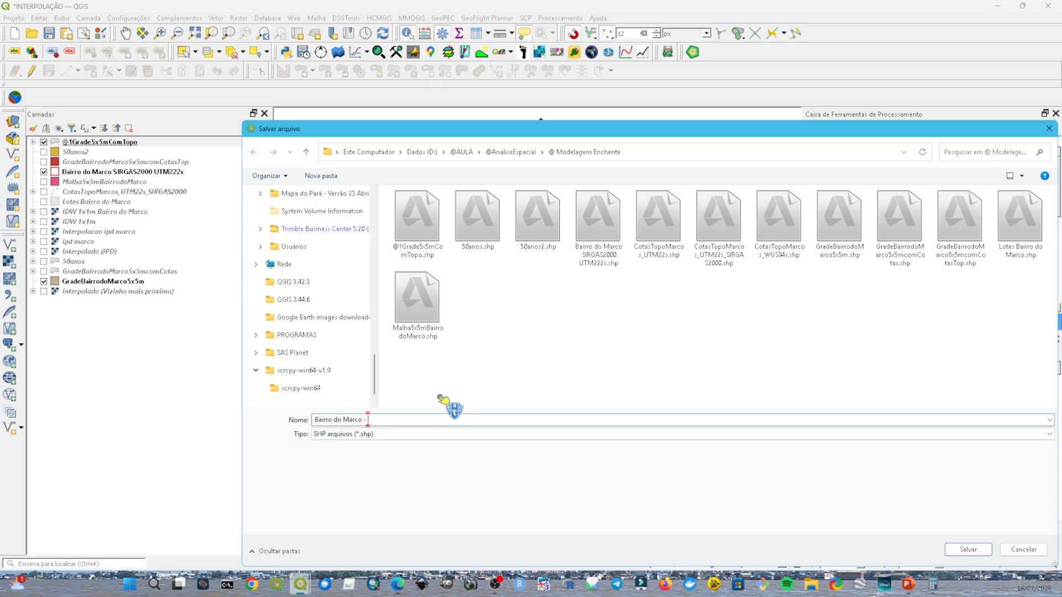
pyautogui.write(' Alagamento')
pyautogui.write('Enc')
pyautogui.write('hente 10')
pyautogui.write('0 anos')
pyautogui.press('Return')
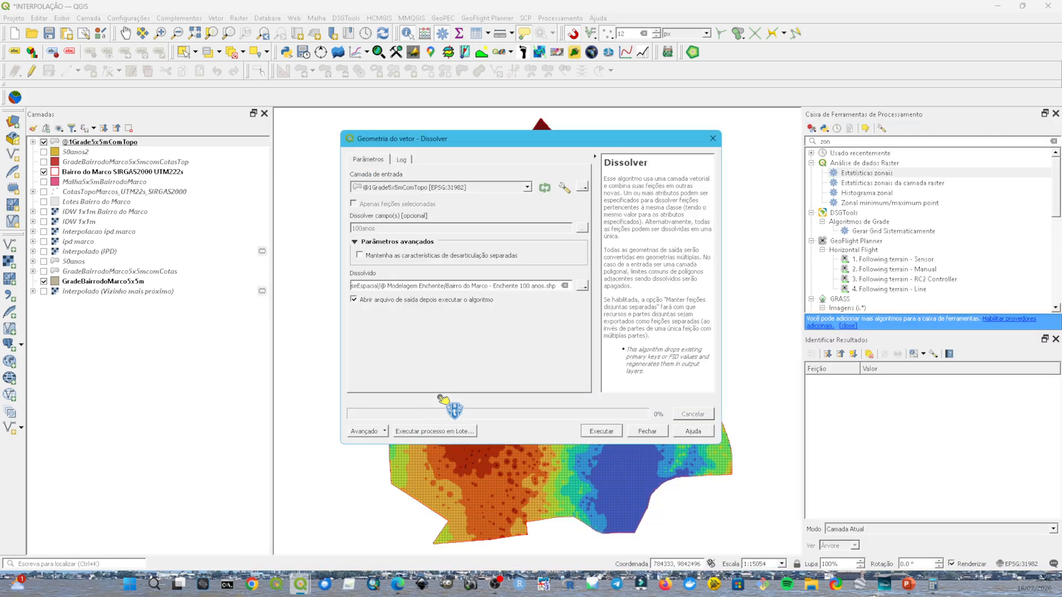
pyautogui.click(601, 431)
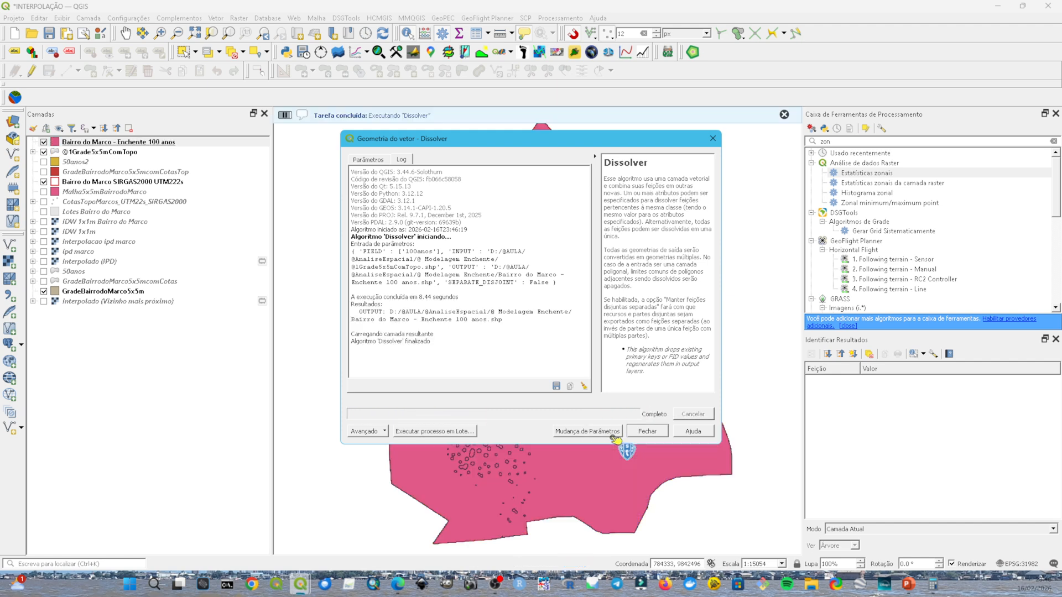
pyautogui.click(642, 430)
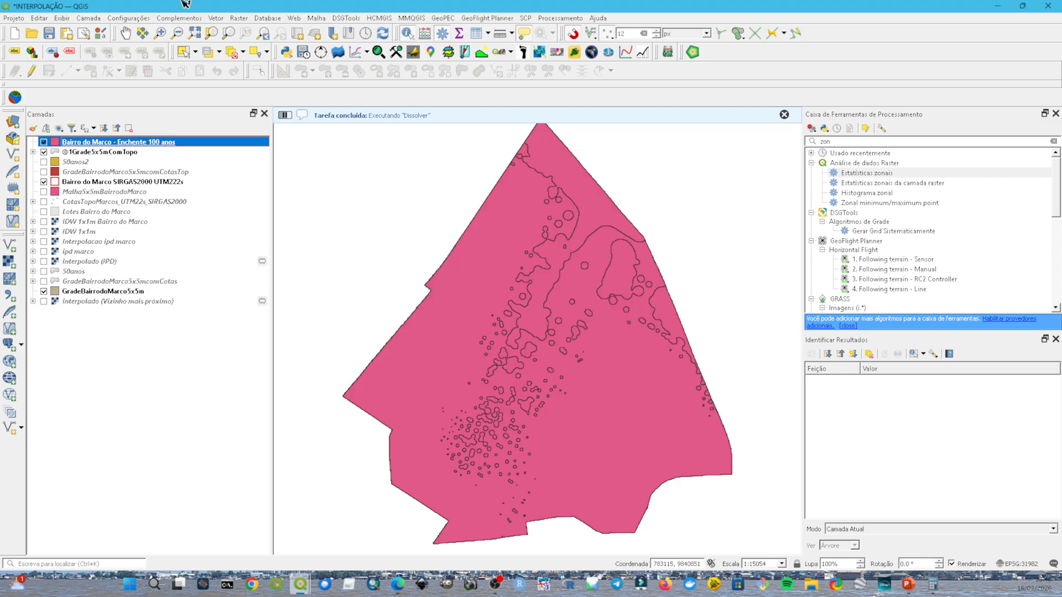
# Step: Categorize the Bairro do Marco - Enchente 100 anos layer by the 100anos field and remove the class for all other values
pyautogui.doubleClick(123, 144)
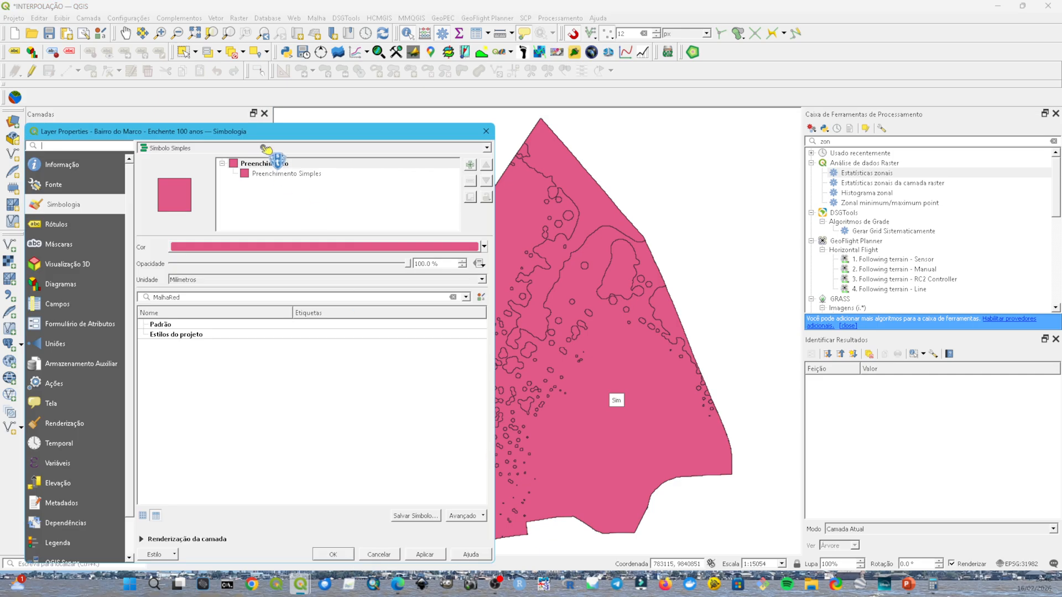
pyautogui.click(488, 148)
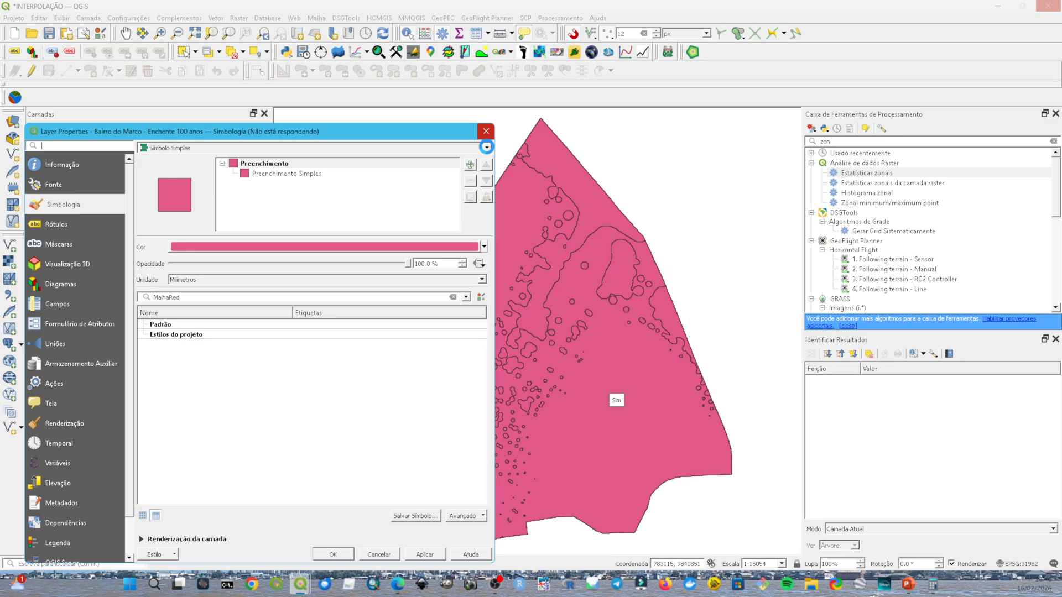
pyautogui.click(487, 147)
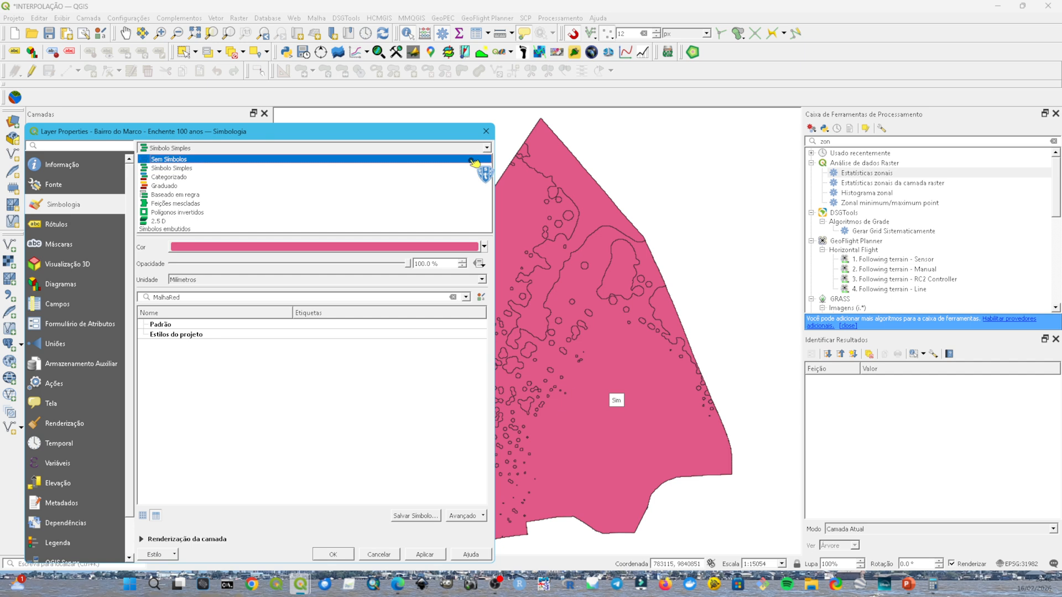
pyautogui.click(463, 177)
pyautogui.click(469, 163)
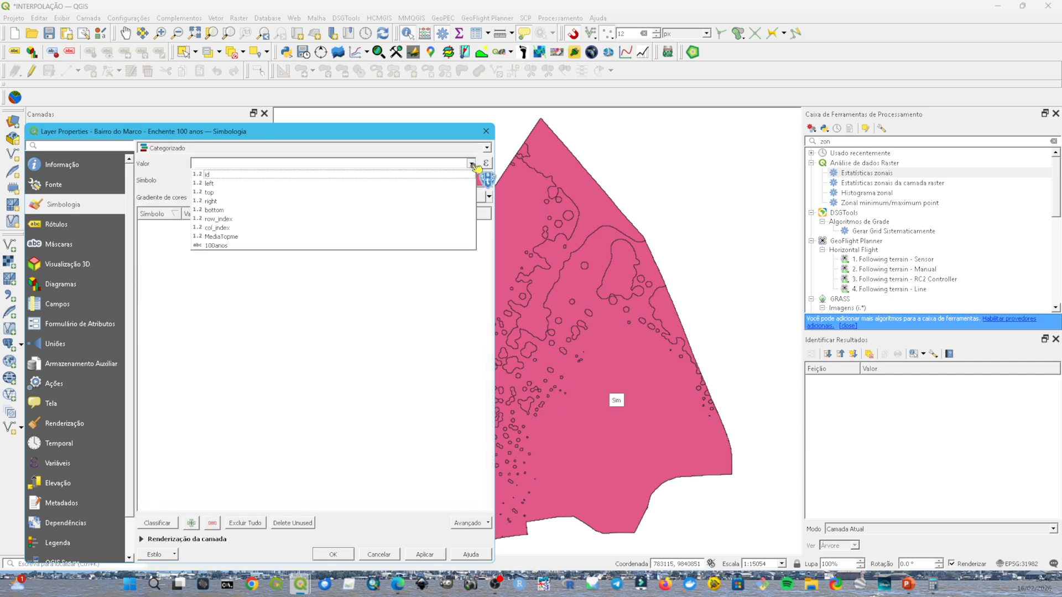
pyautogui.click(237, 256)
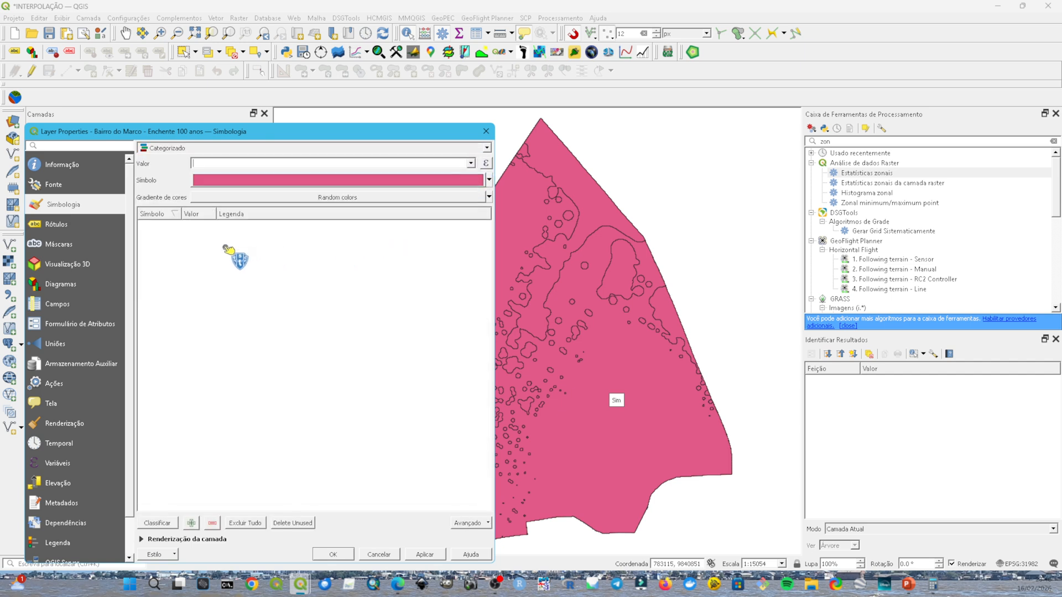
pyautogui.click(471, 163)
pyautogui.click(386, 246)
pyautogui.click(166, 523)
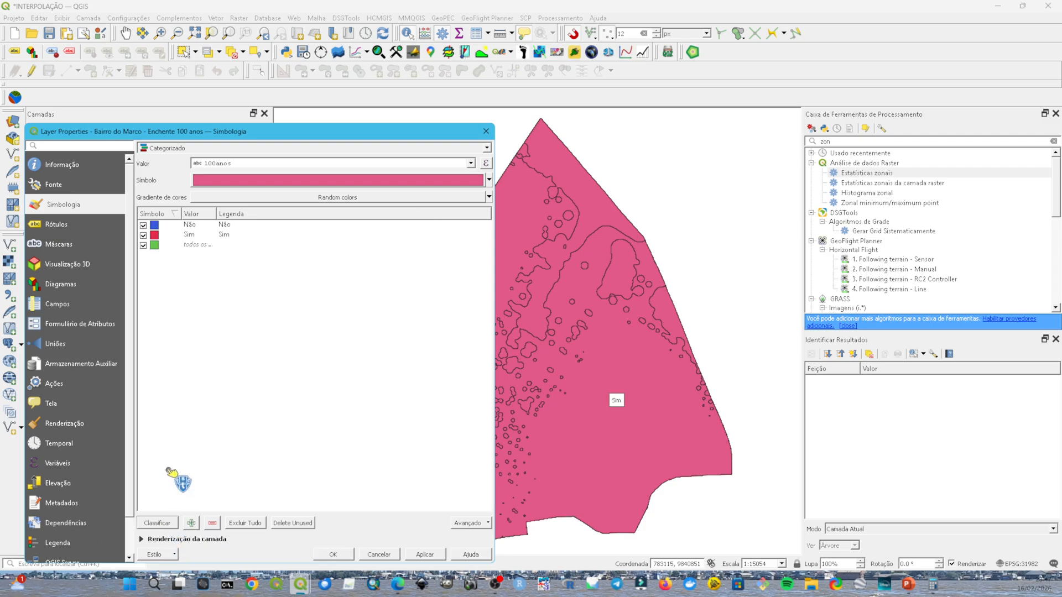
pyautogui.click(164, 245)
pyautogui.click(216, 523)
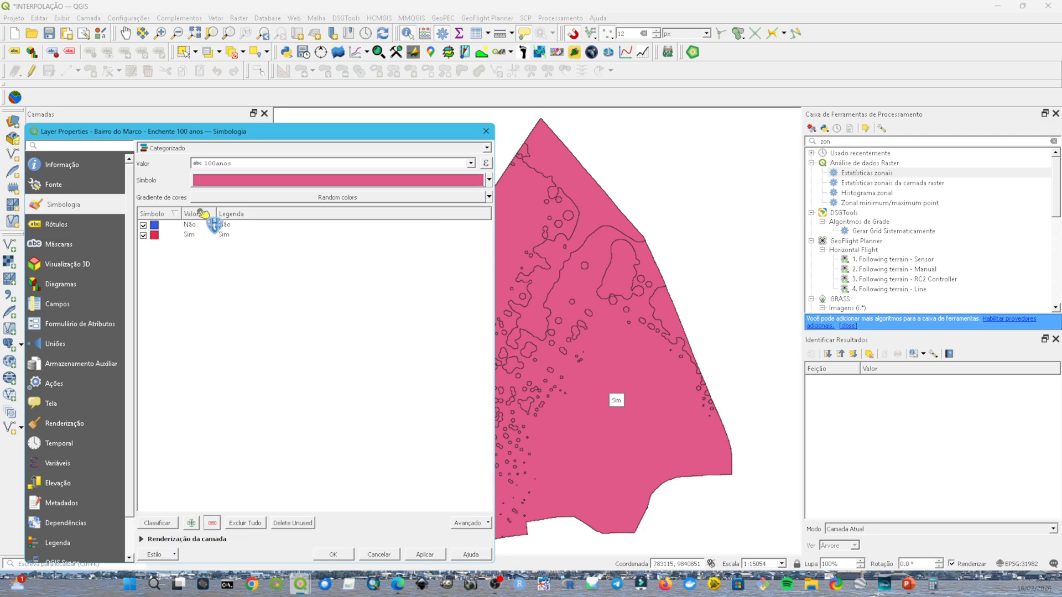
# Step: Set the fill colour of the 'Não' class to bright green
pyautogui.click(156, 225)
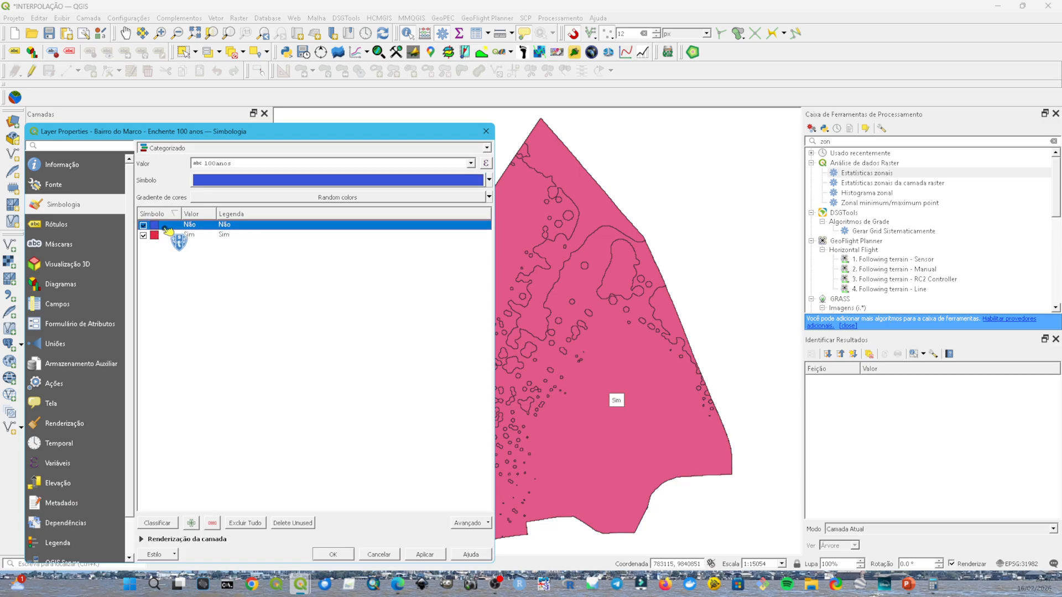
pyautogui.doubleClick(156, 226)
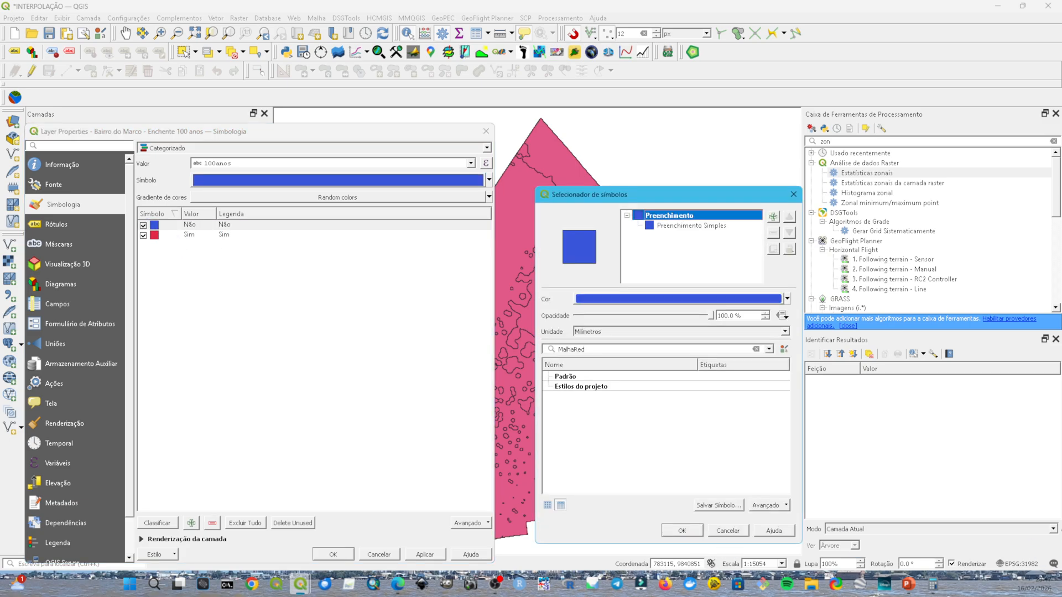
pyautogui.click(761, 300)
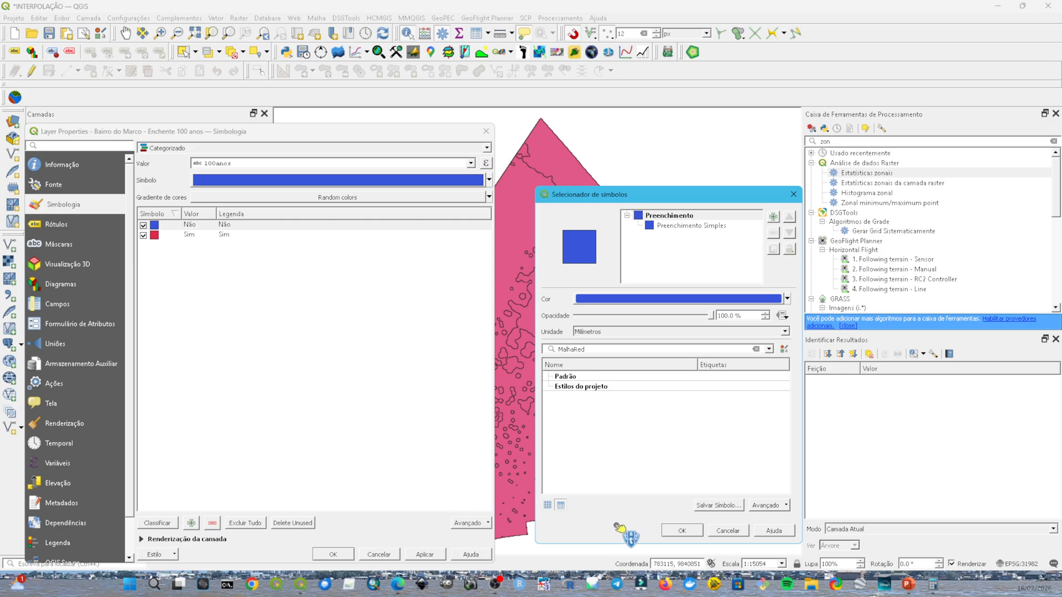
pyautogui.click(675, 524)
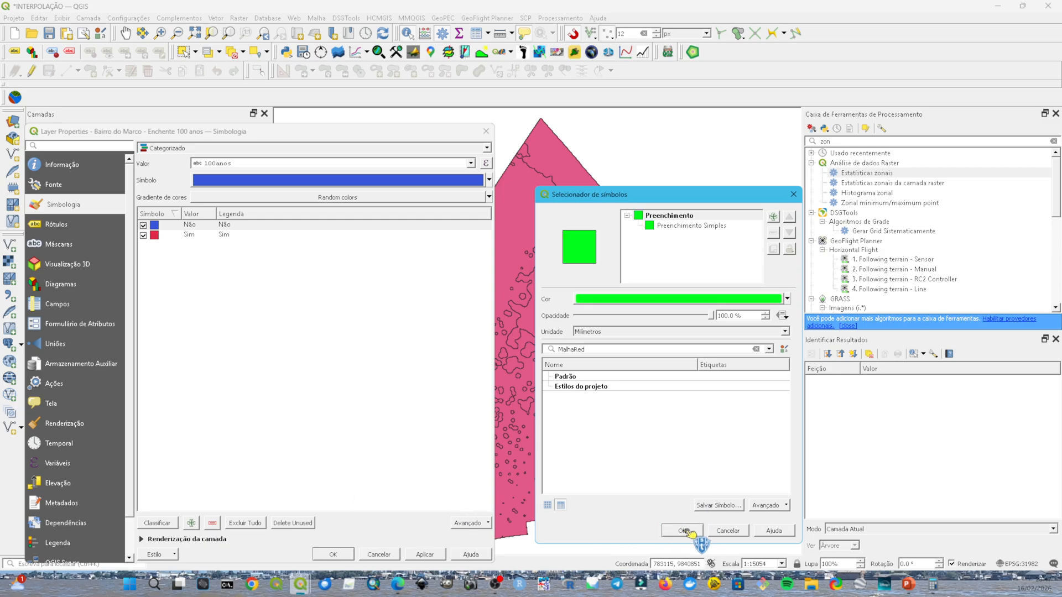
pyautogui.click(683, 530)
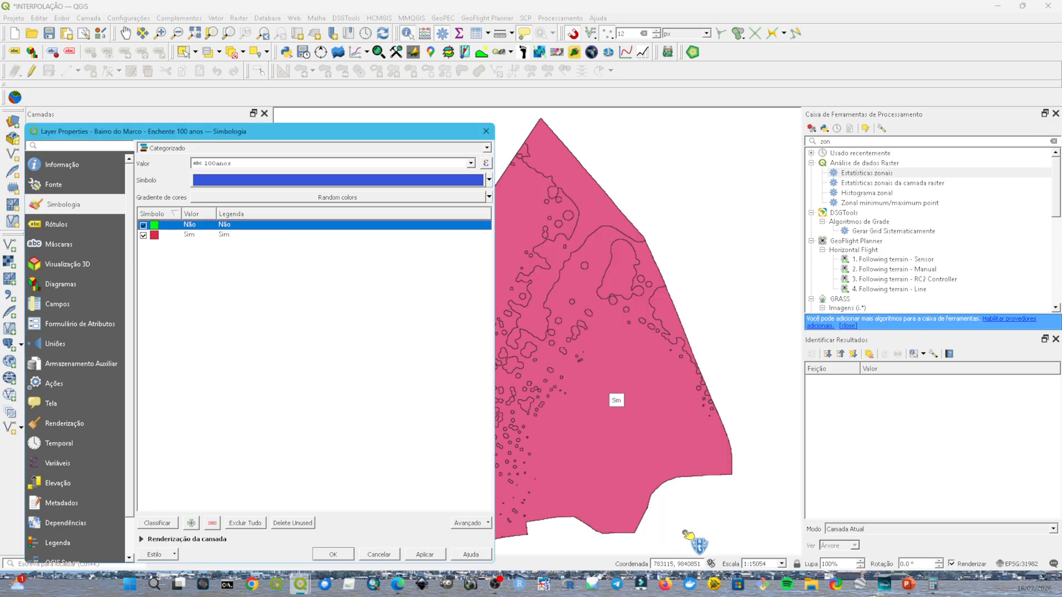
# Step: Set the fill colour of the 'Sim' class to pure red and apply the categorized symbology to the layer
pyautogui.click(155, 237)
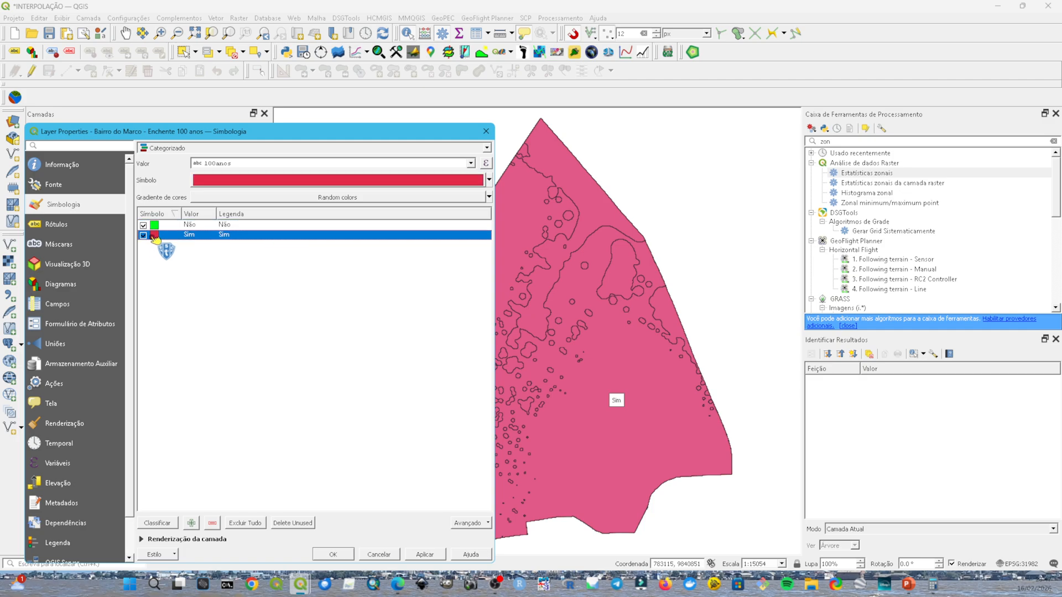
pyautogui.doubleClick(155, 237)
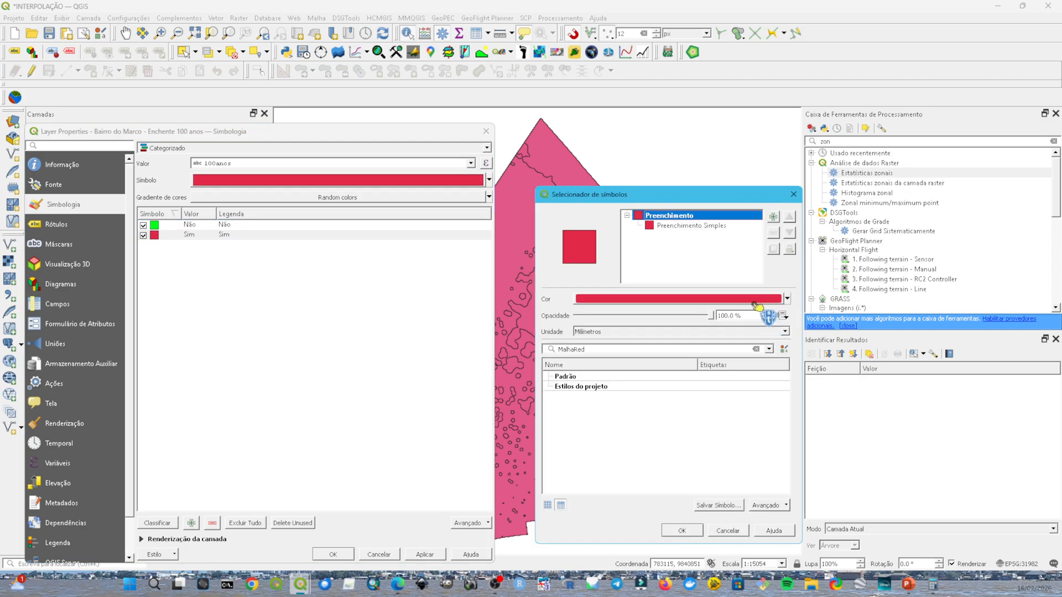
pyautogui.click(756, 300)
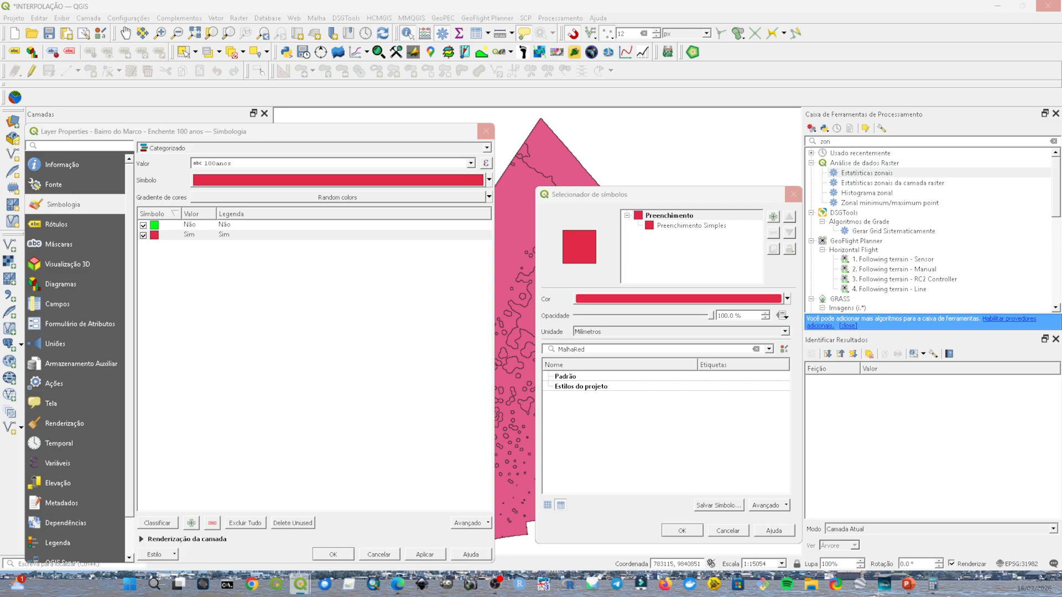
pyautogui.click(691, 531)
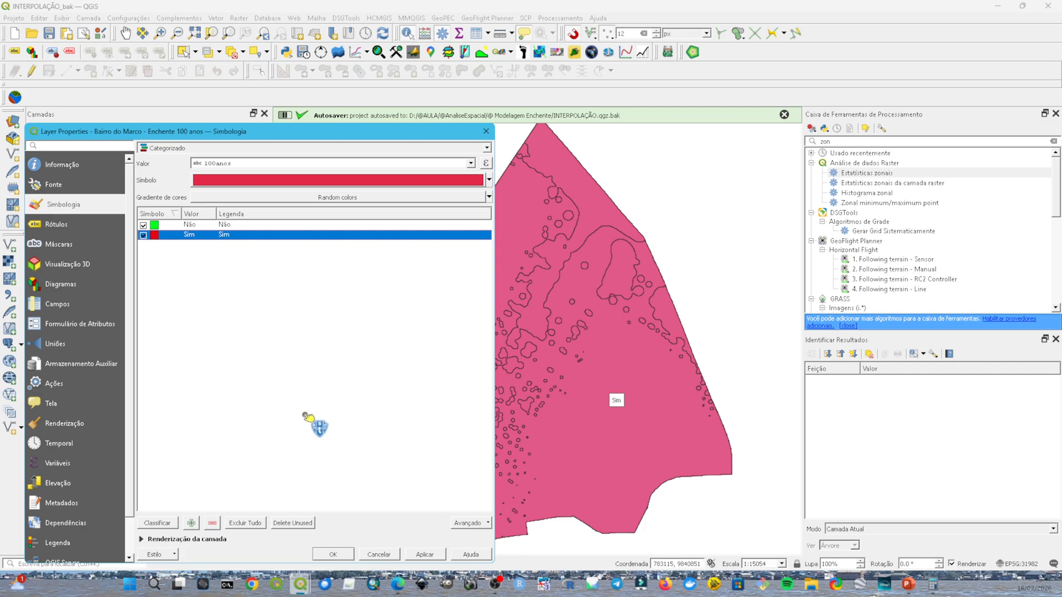
pyautogui.click(333, 554)
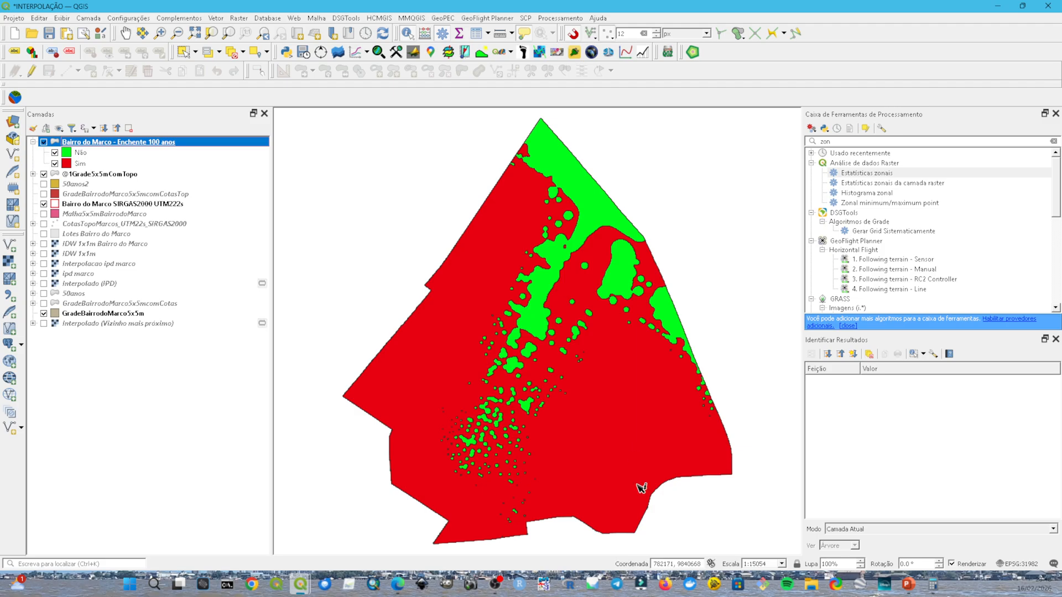
# Step: Move the Lotes Bairro do Marco layer above the Enchente 100 anos layer and make it visible
pyautogui.click(82, 234)
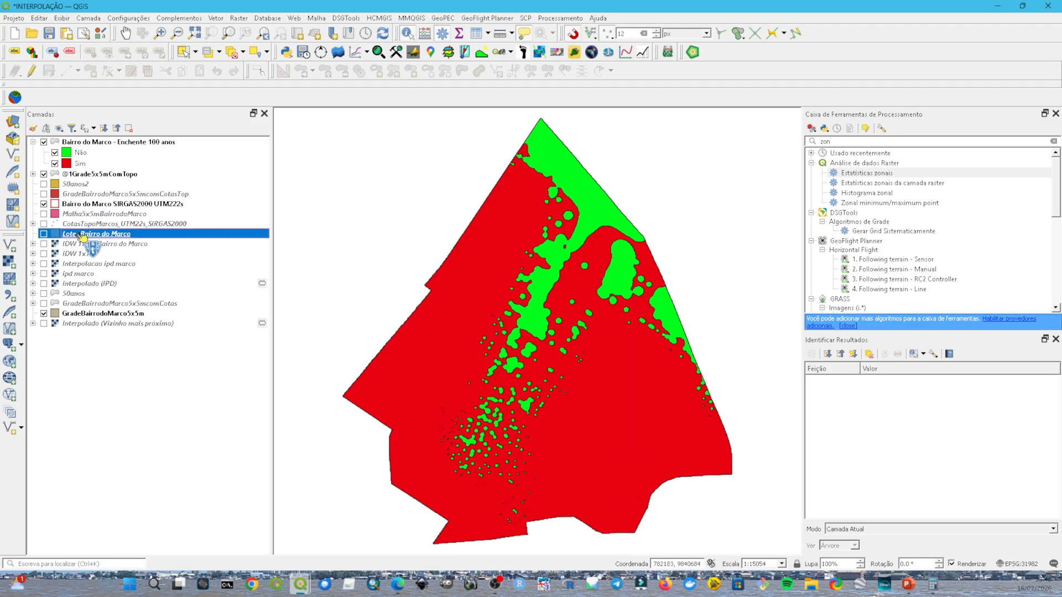
pyautogui.moveTo(82, 235); pyautogui.dragTo(55, 145)
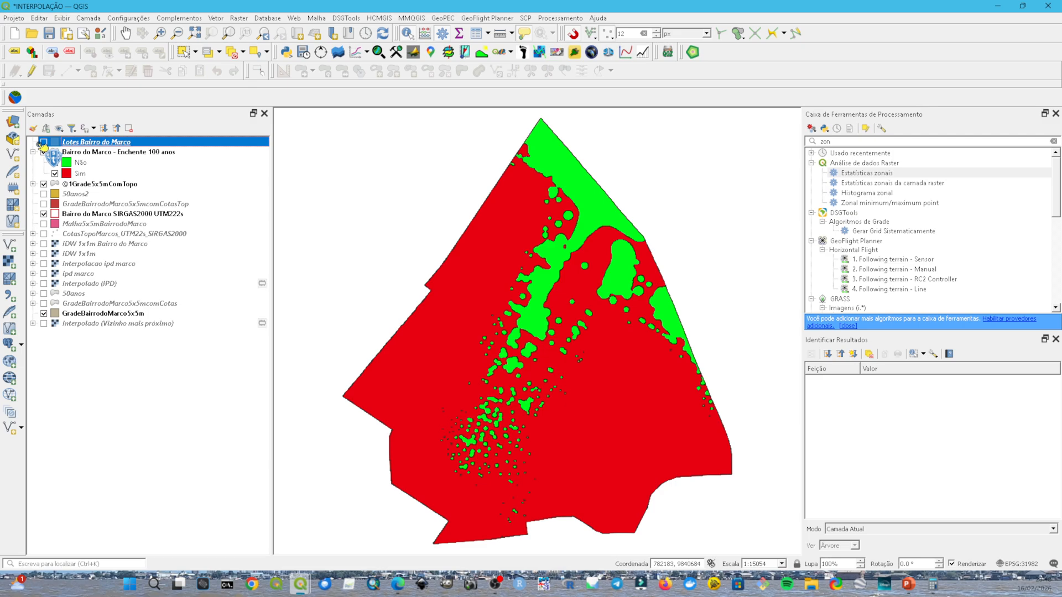
pyautogui.click(43, 142)
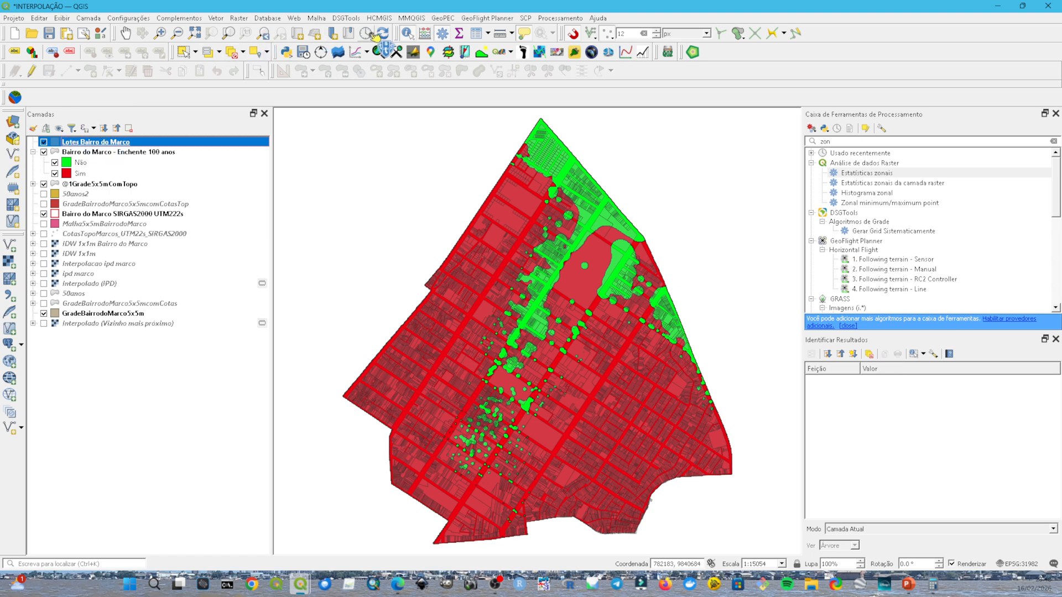
# Step: Examine the fields and records in the attribute table of the Lotes Bairro do Marco layer
pyautogui.click(478, 34)
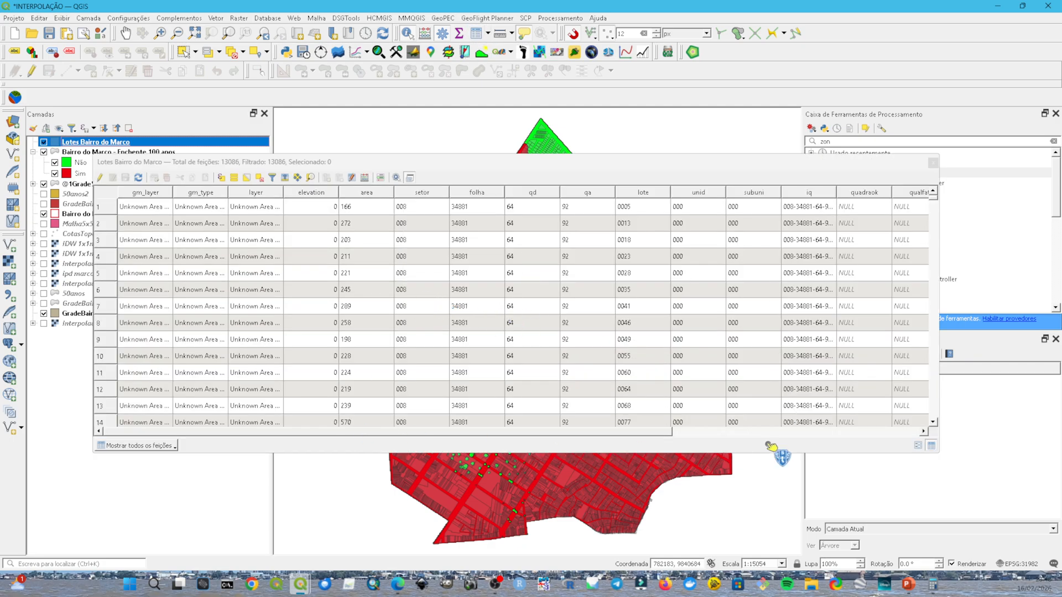
pyautogui.click(807, 432)
pyautogui.click(847, 423)
pyautogui.scroll(-1, 880, 437)
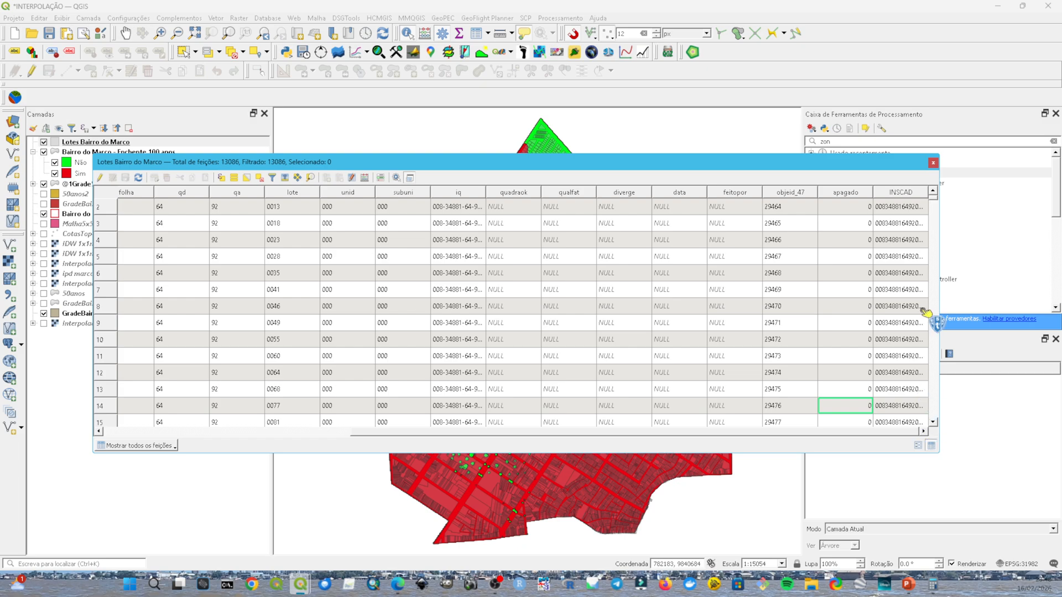
pyautogui.click(933, 163)
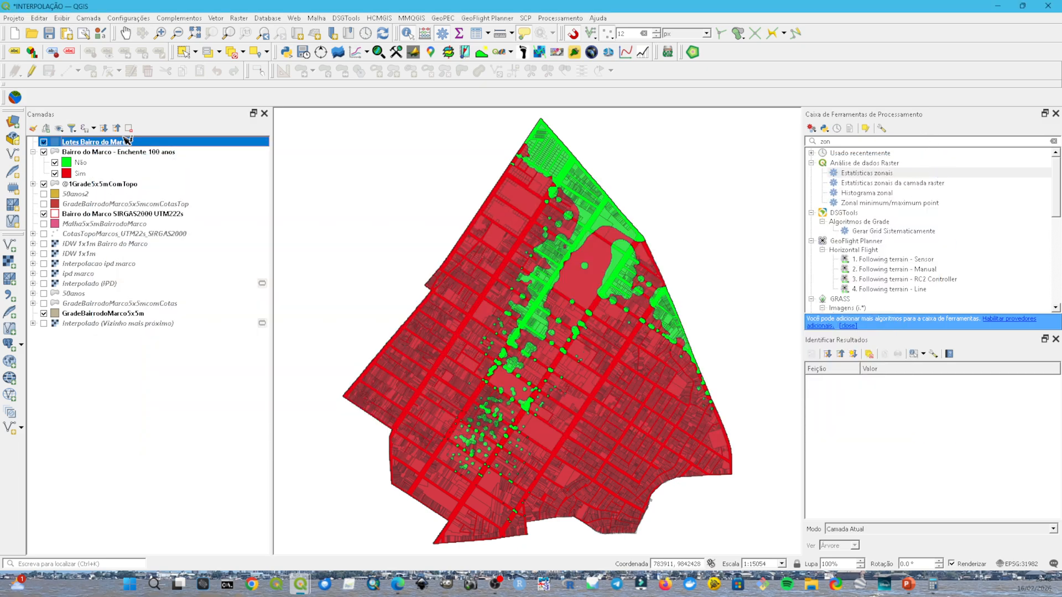
# Step: Select the feature with 100anos equal to 'Sim' in the Bairro do Marco - Enchente 100 anos attribute table
pyautogui.click(156, 151)
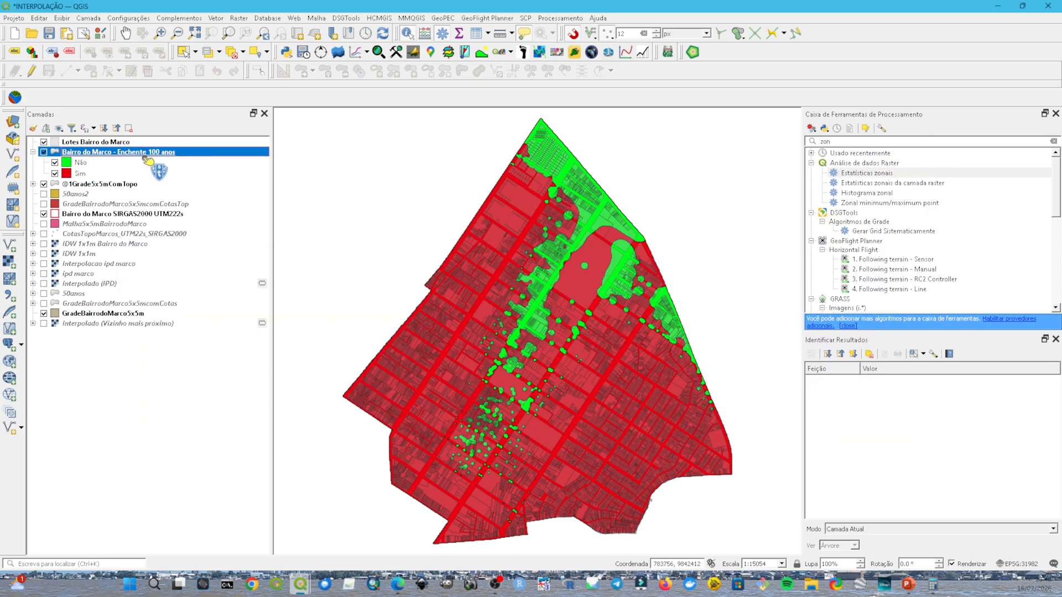
pyautogui.click(476, 33)
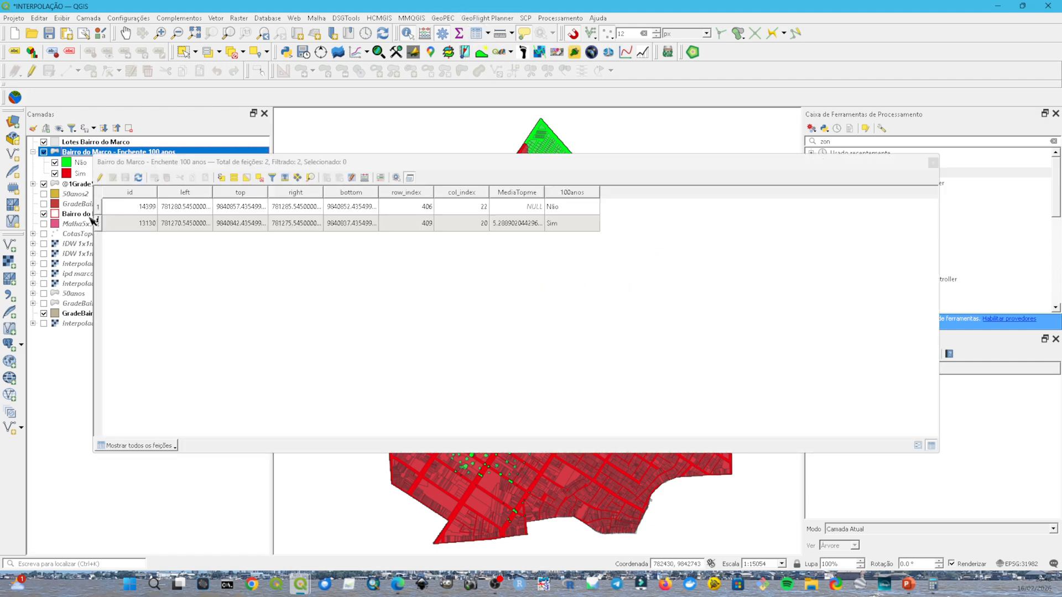
pyautogui.click(99, 223)
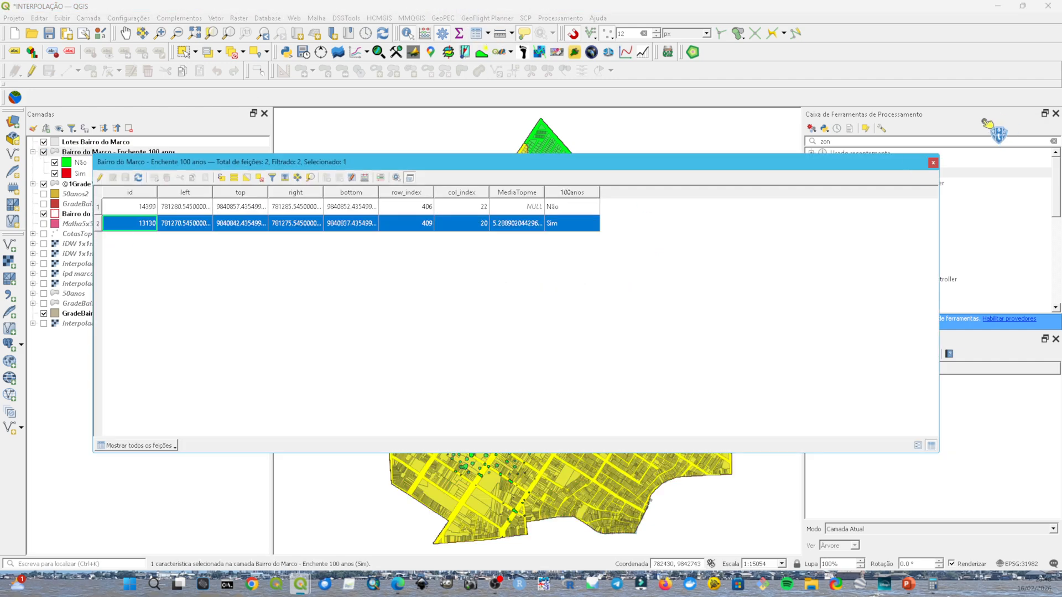
pyautogui.click(935, 163)
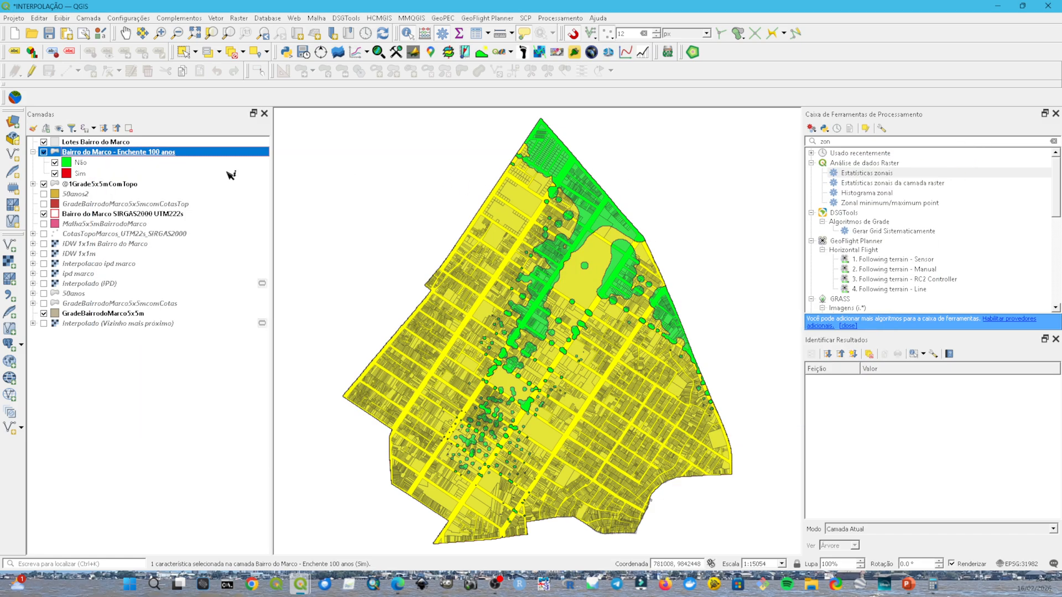
pyautogui.click(118, 143)
pyautogui.moveTo(117, 143); pyautogui.dragTo(273, 55)
pyautogui.click(272, 54)
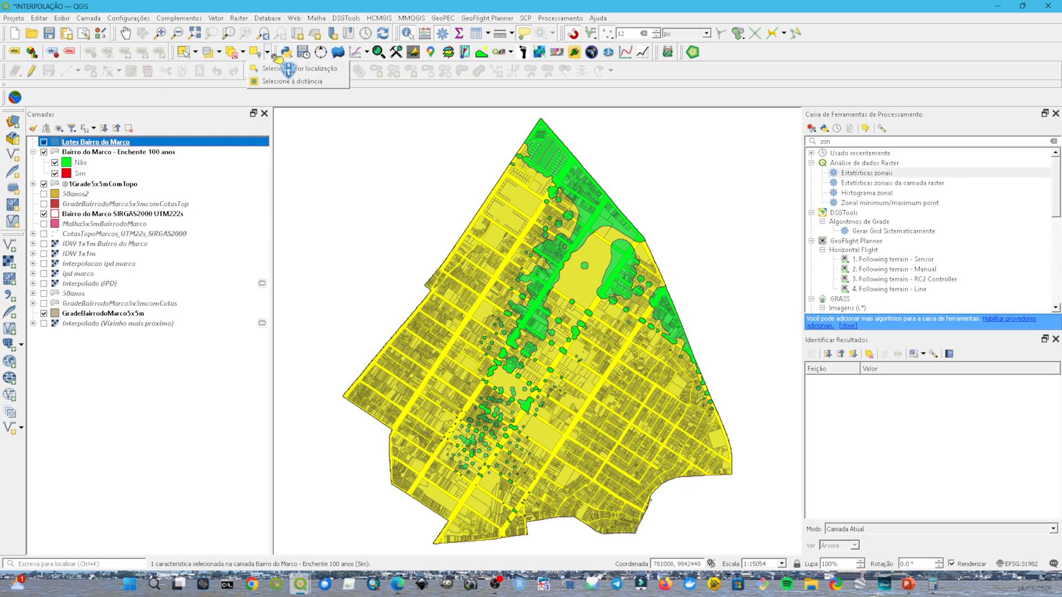
pyautogui.click(294, 83)
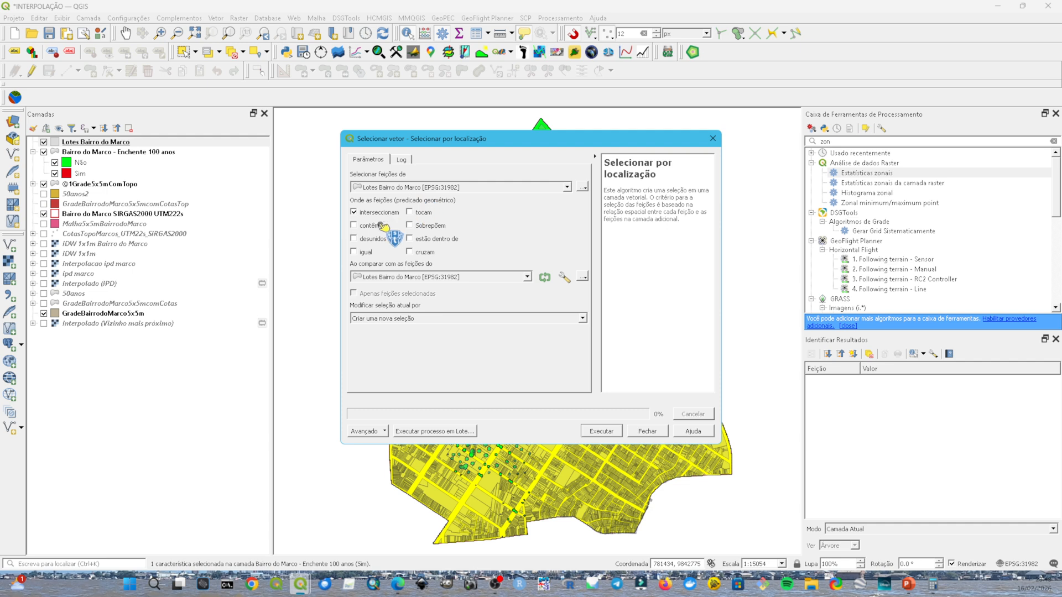
pyautogui.click(405, 278)
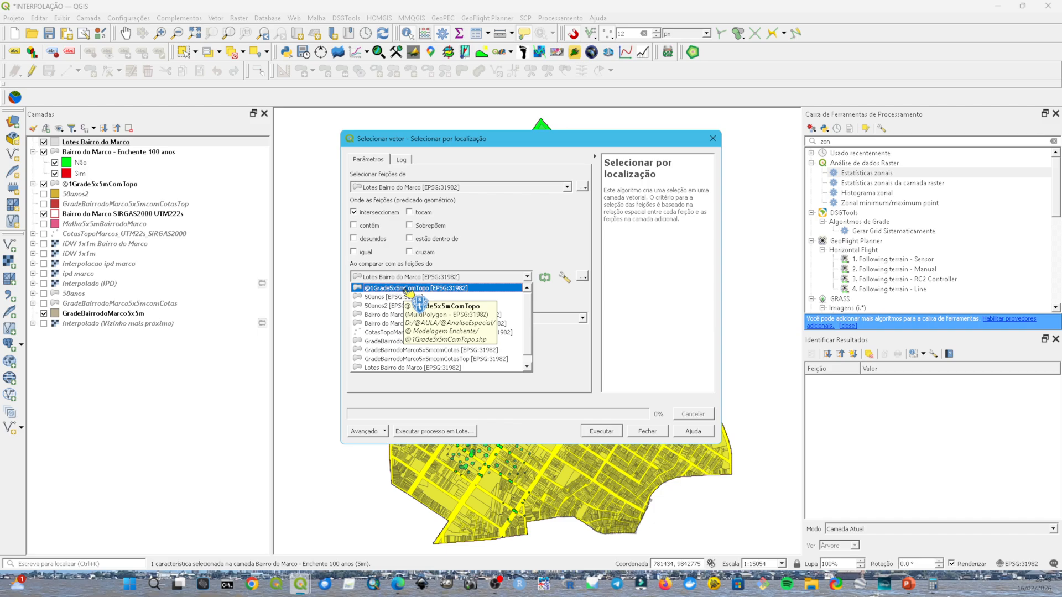
pyautogui.click(409, 288)
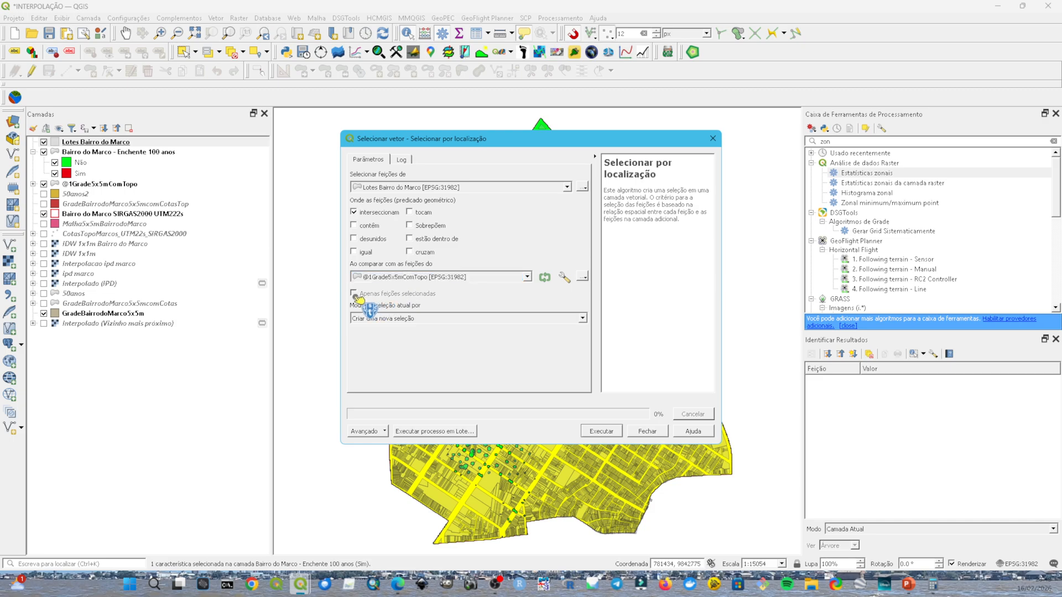
pyautogui.click(603, 432)
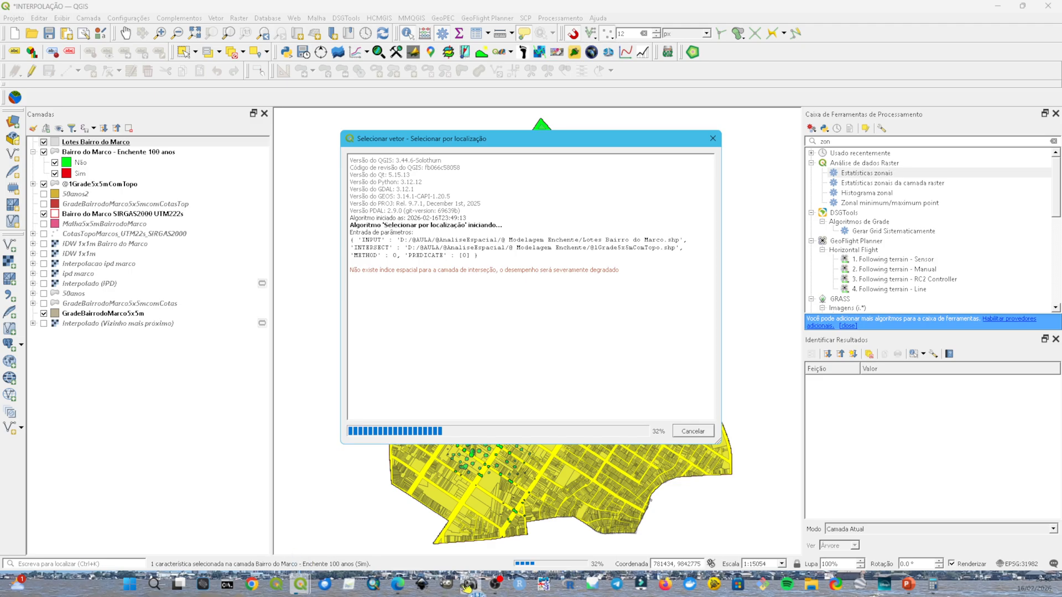
pyautogui.click(495, 584)
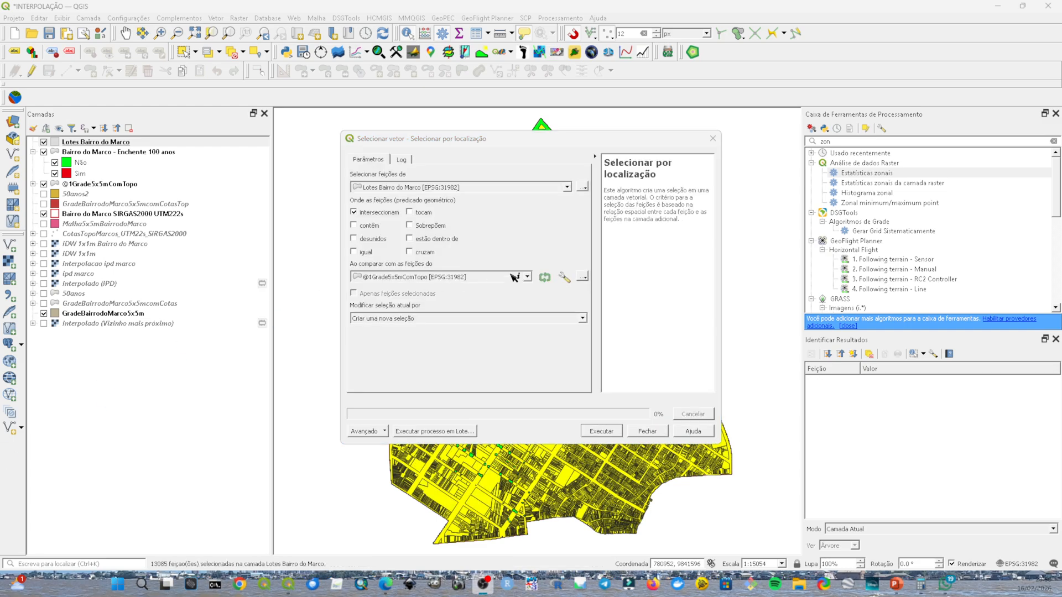
pyautogui.click(712, 139)
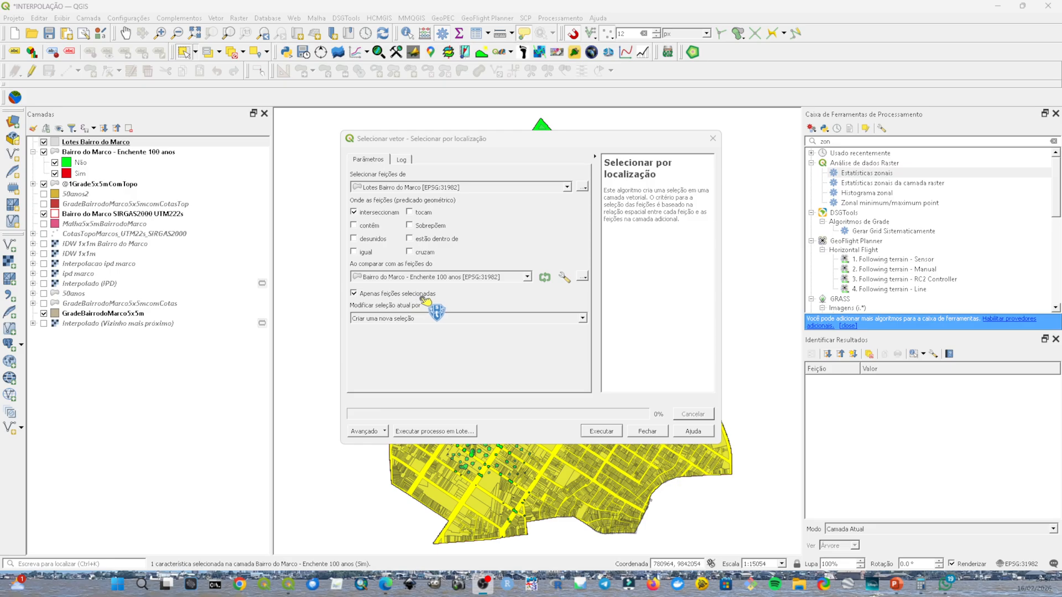
# Step: Select the lots that intersect only the selected feature of Bairro do Marco - Enchente 100 anos, as a new selection
pyautogui.click(609, 432)
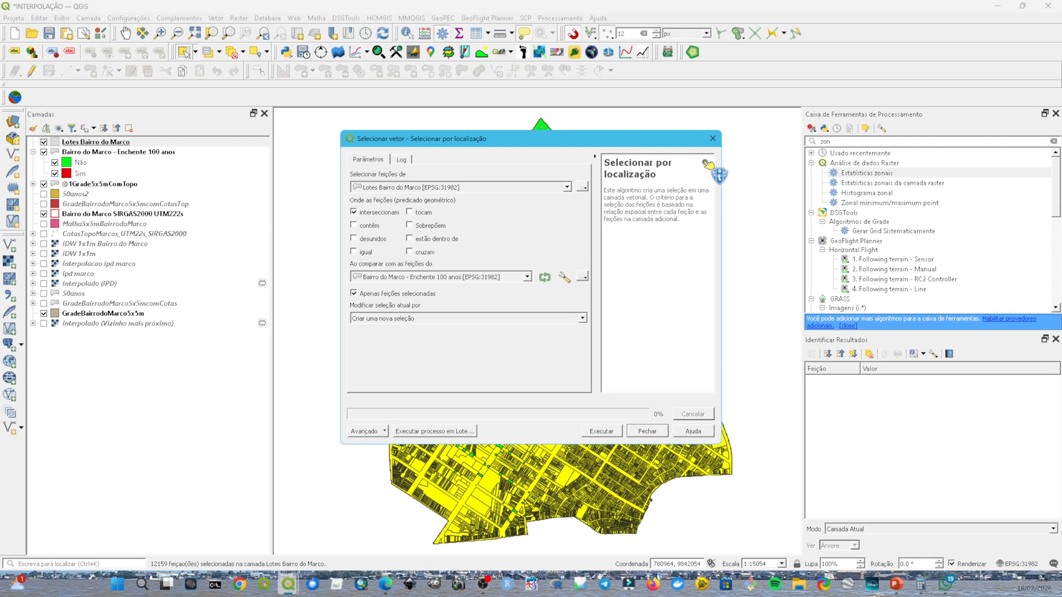
pyautogui.click(714, 138)
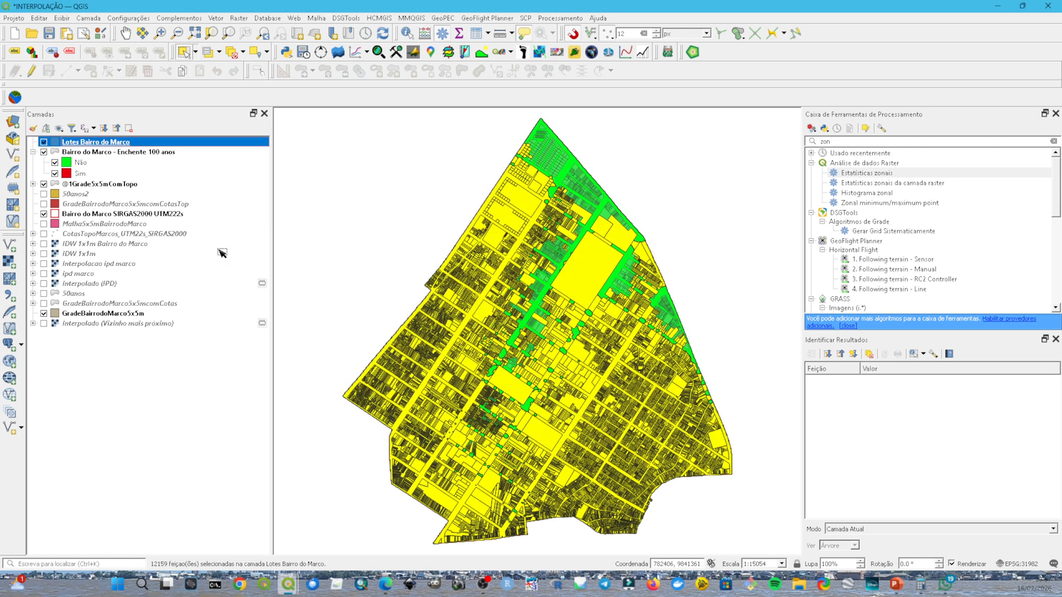
pyautogui.click(44, 152)
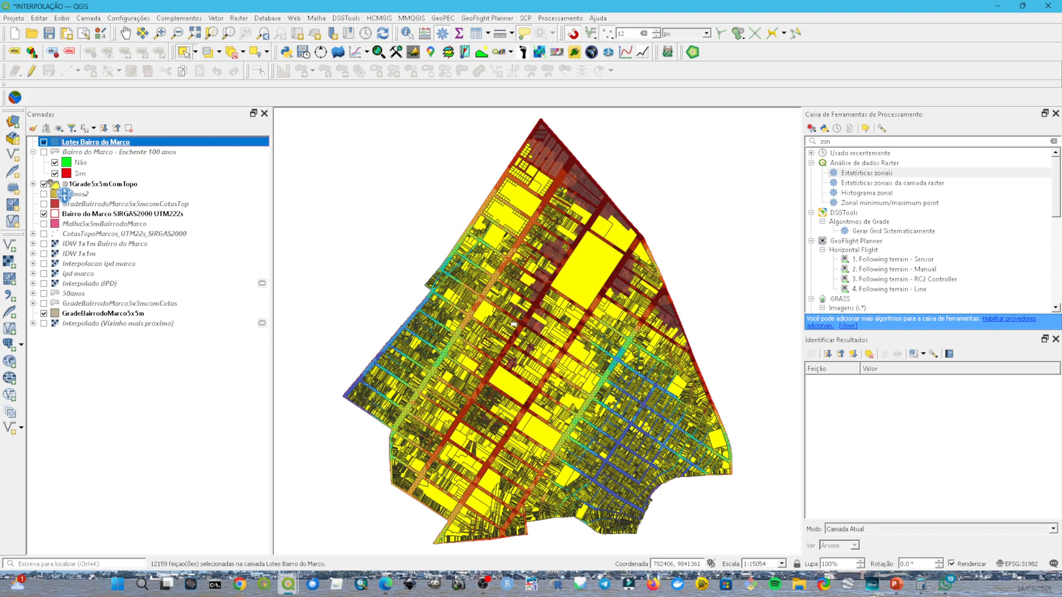
pyautogui.click(44, 185)
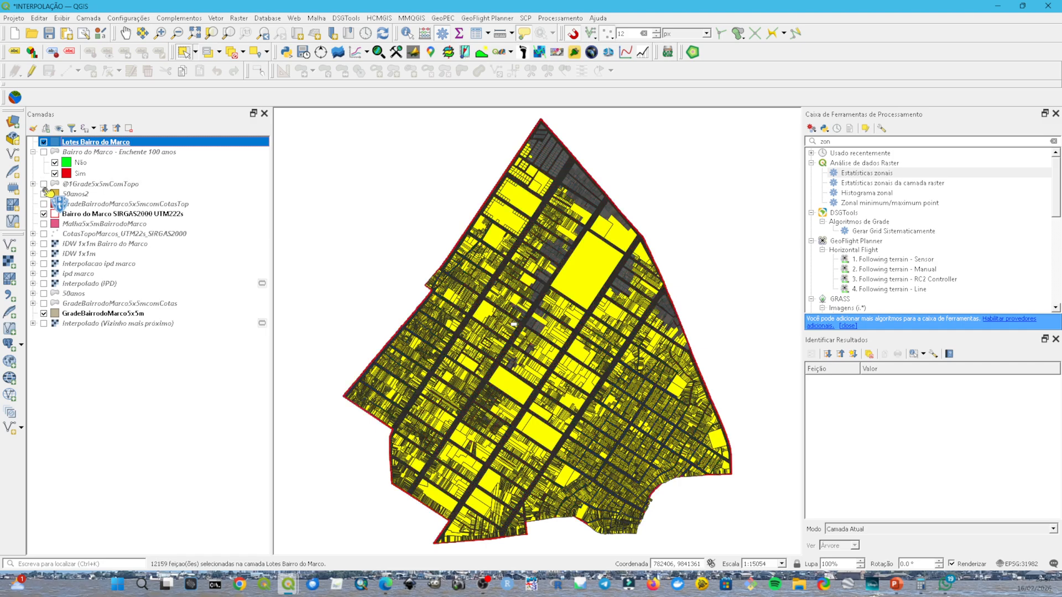
pyautogui.click(44, 214)
pyautogui.click(44, 214)
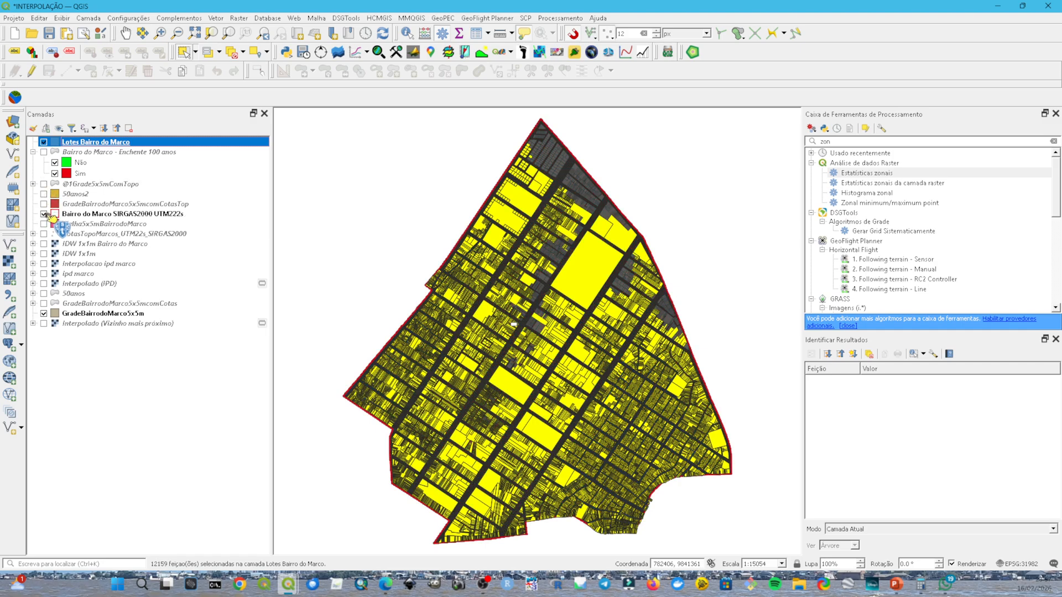
pyautogui.moveTo(52, 217); pyautogui.dragTo(399, 277)
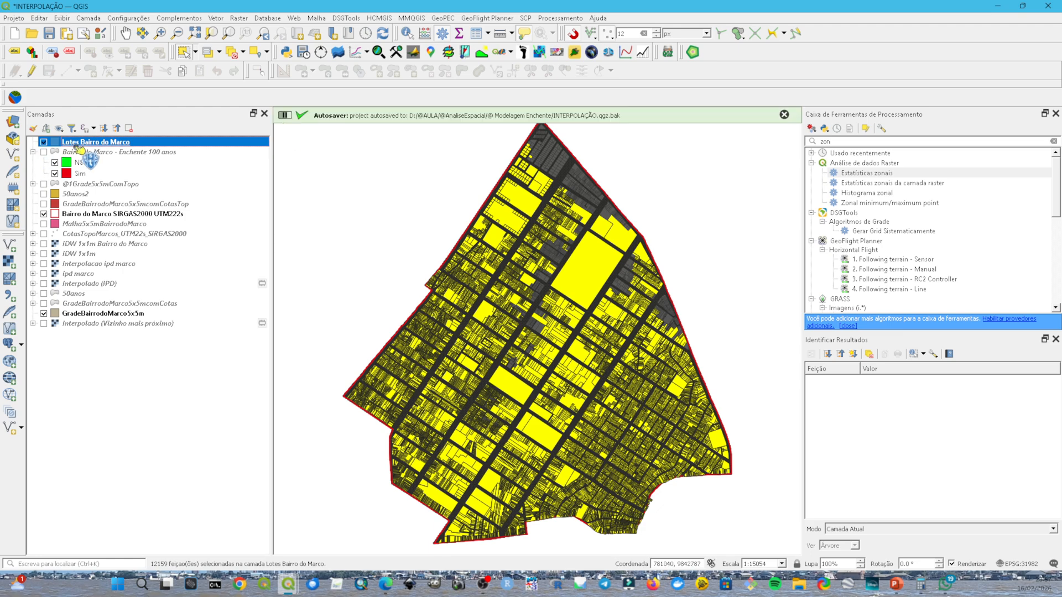
# Step: Add a text field named 100anos to the Lotes Bairro do Marco attribute table, filled with 'Sim' for the selected lots only
pyautogui.moveTo(103, 129); pyautogui.dragTo(484, 35)
pyautogui.click(484, 34)
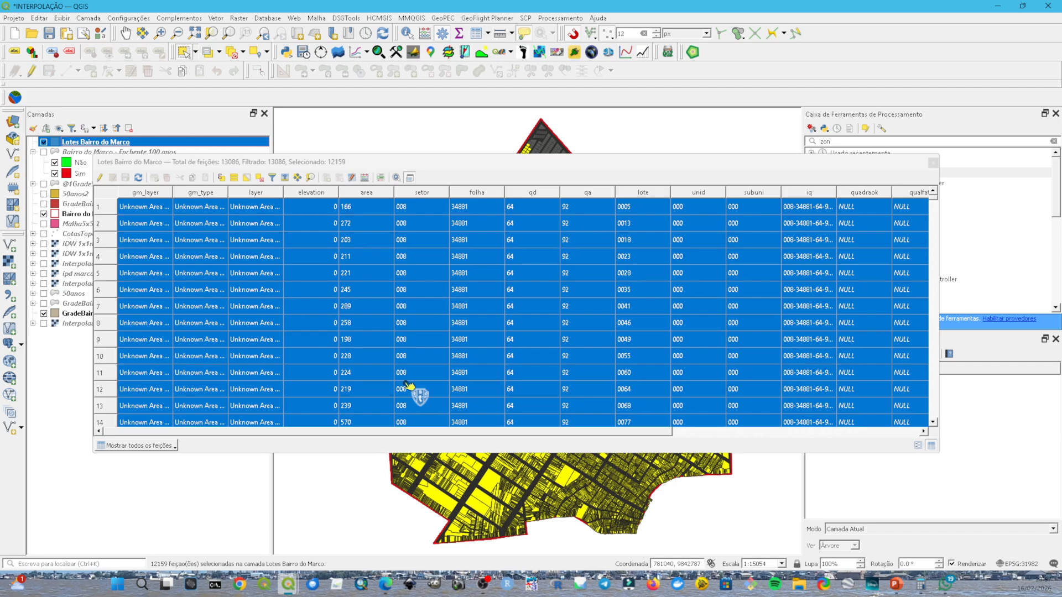
pyautogui.moveTo(586, 441); pyautogui.dragTo(853, 448)
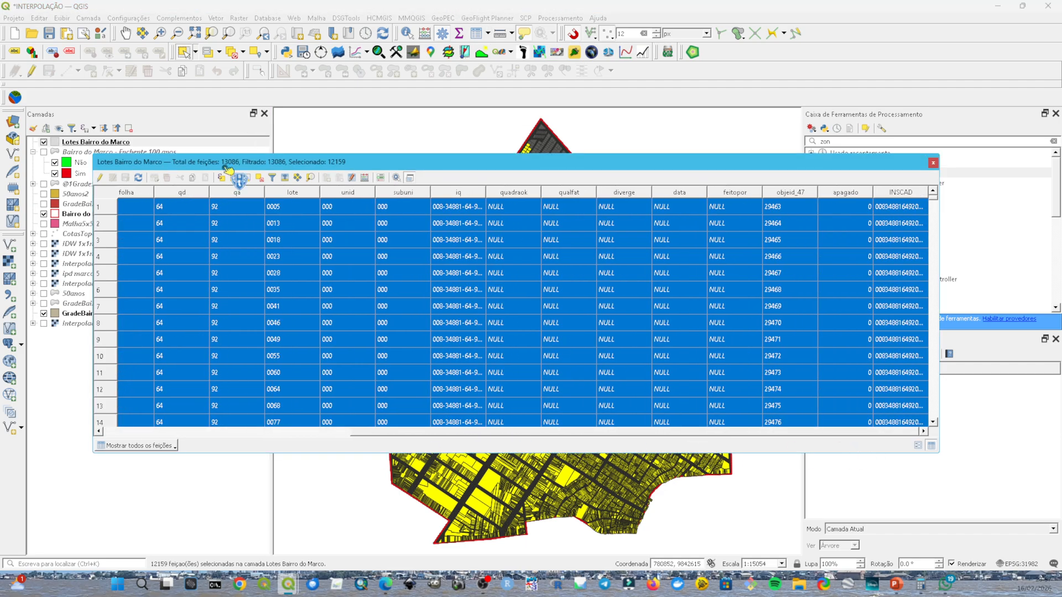
pyautogui.click(366, 177)
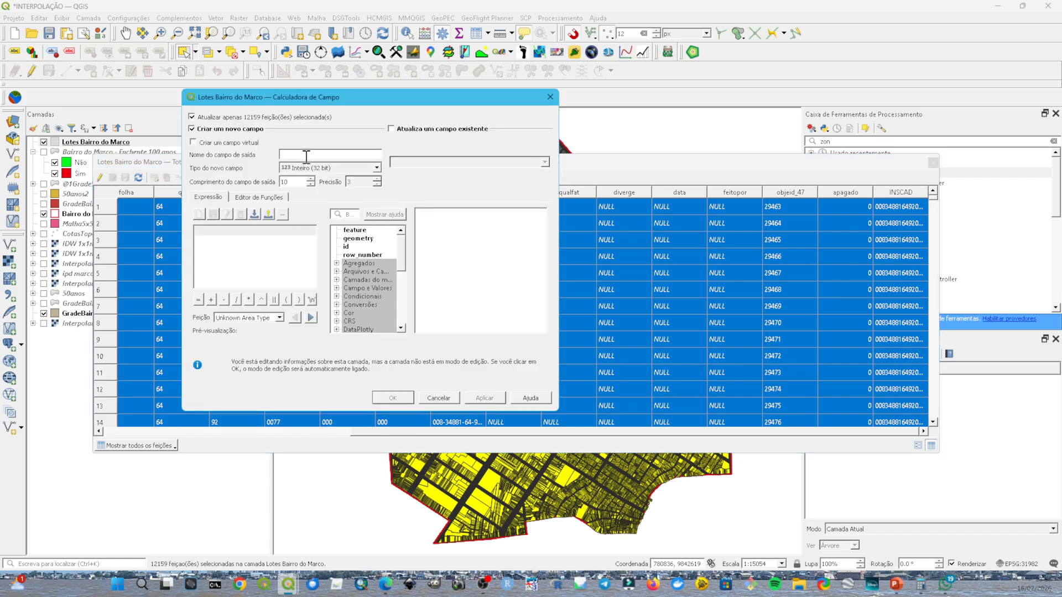
pyautogui.click(283, 155)
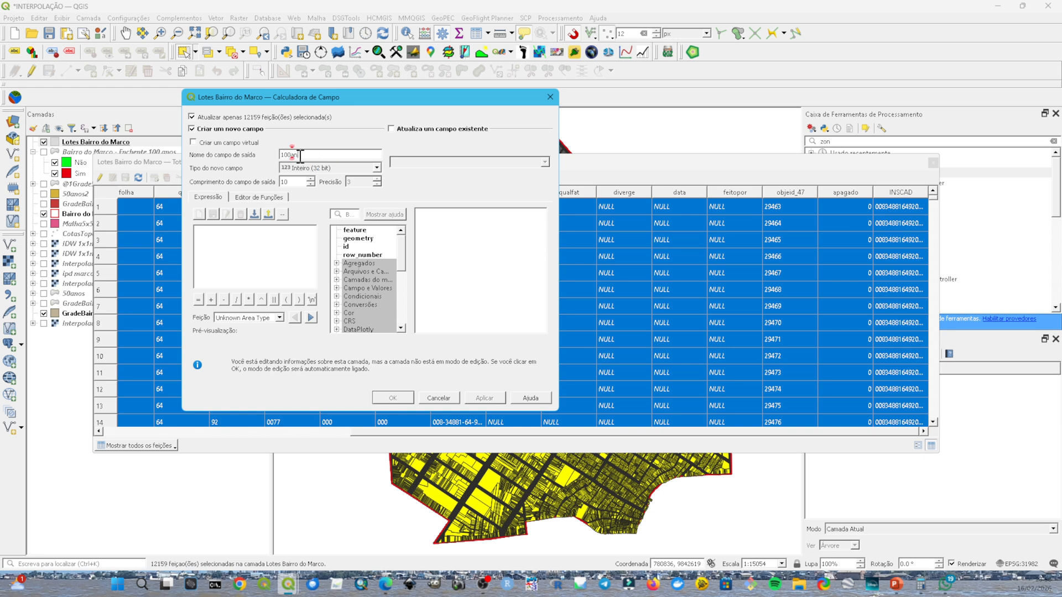
pyautogui.click(329, 169)
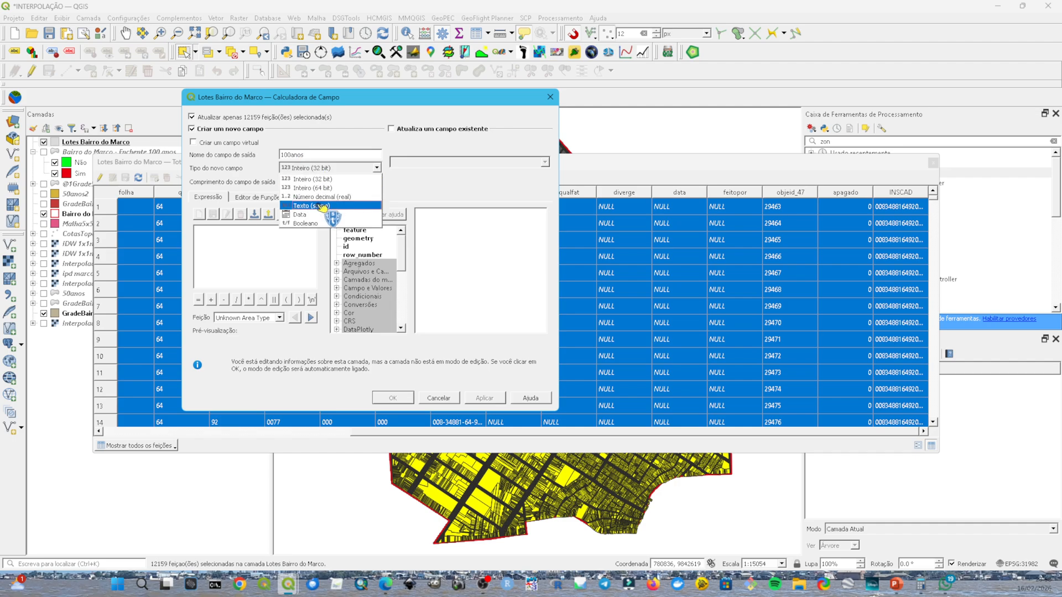
pyautogui.click(322, 206)
pyautogui.click(270, 239)
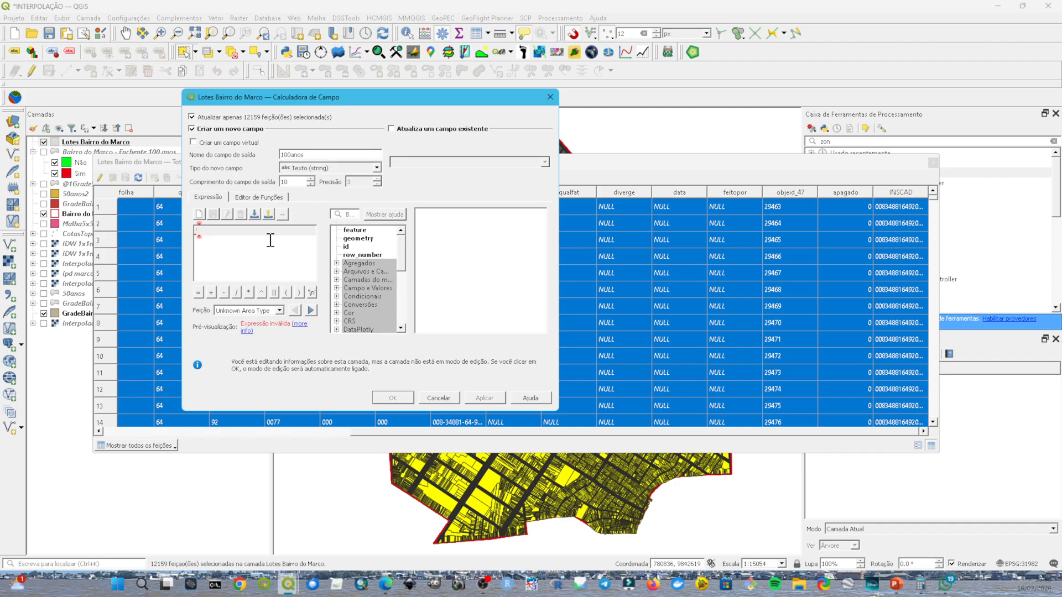
pyautogui.write("'Sim'")
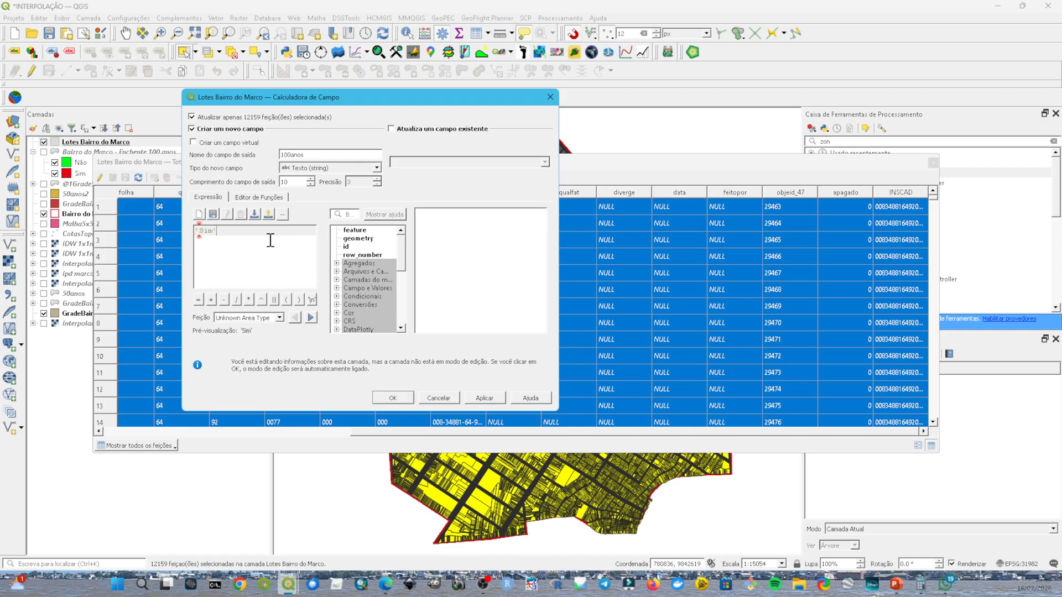
pyautogui.click(400, 397)
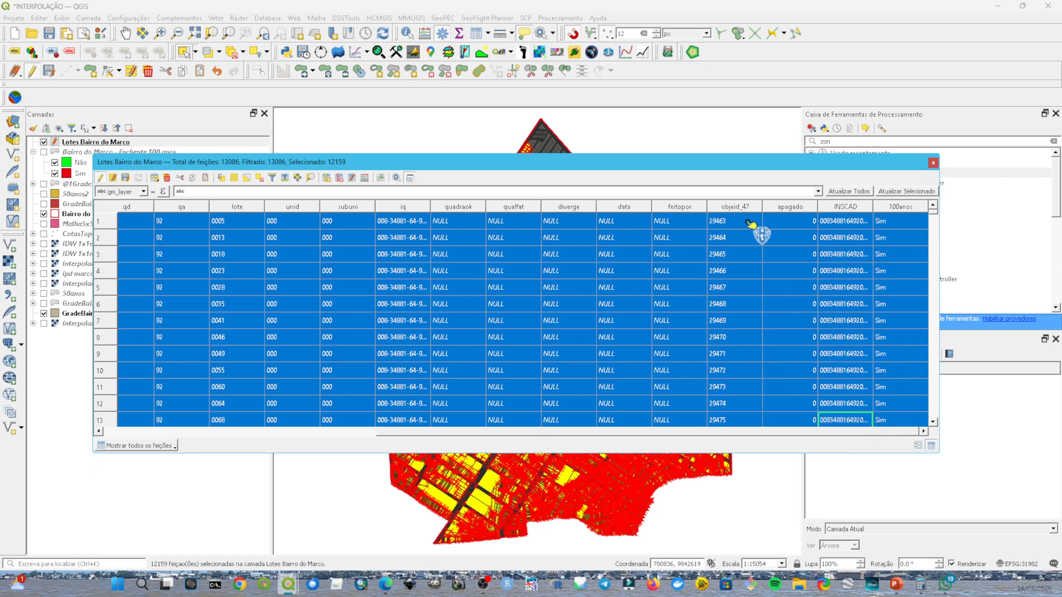
# Step: Invert the lot selection and update the existing 100anos field with the expression 'Não'
pyautogui.click(247, 177)
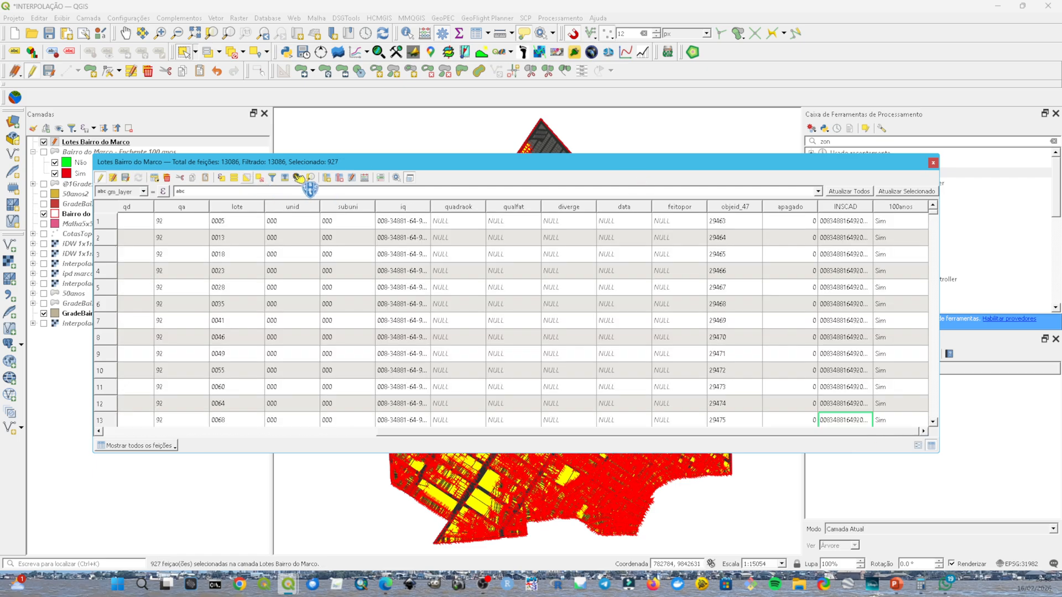
pyautogui.click(366, 178)
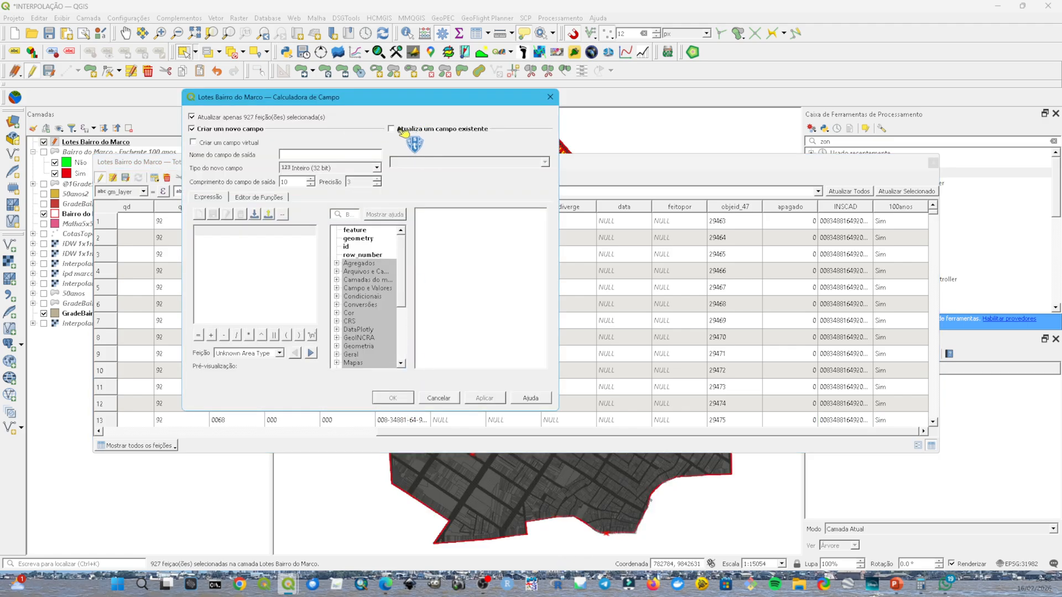
pyautogui.click(397, 131)
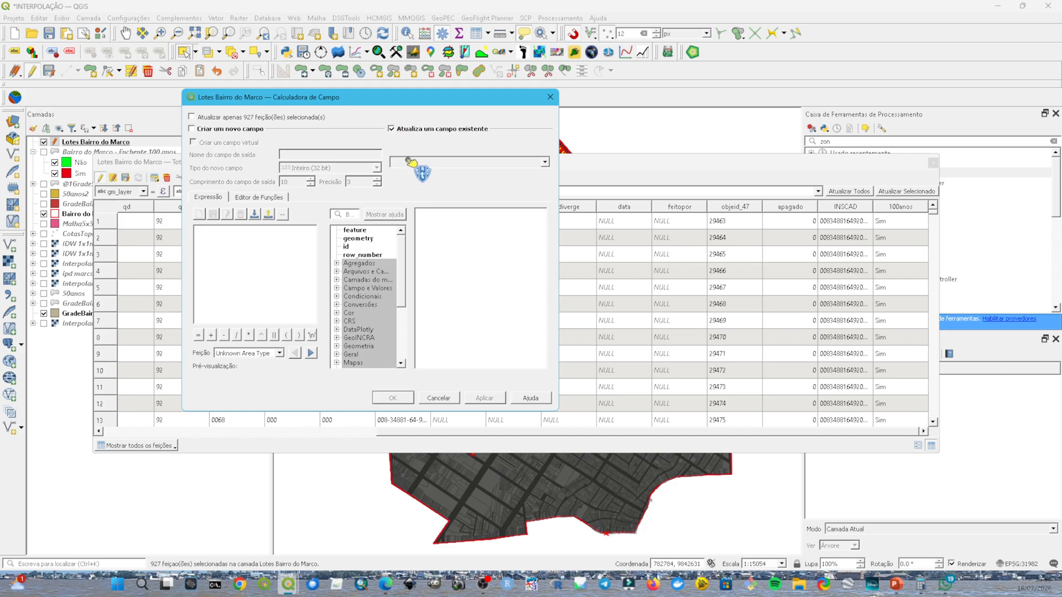
pyautogui.click(406, 162)
pyautogui.scroll(-5, 424, 246)
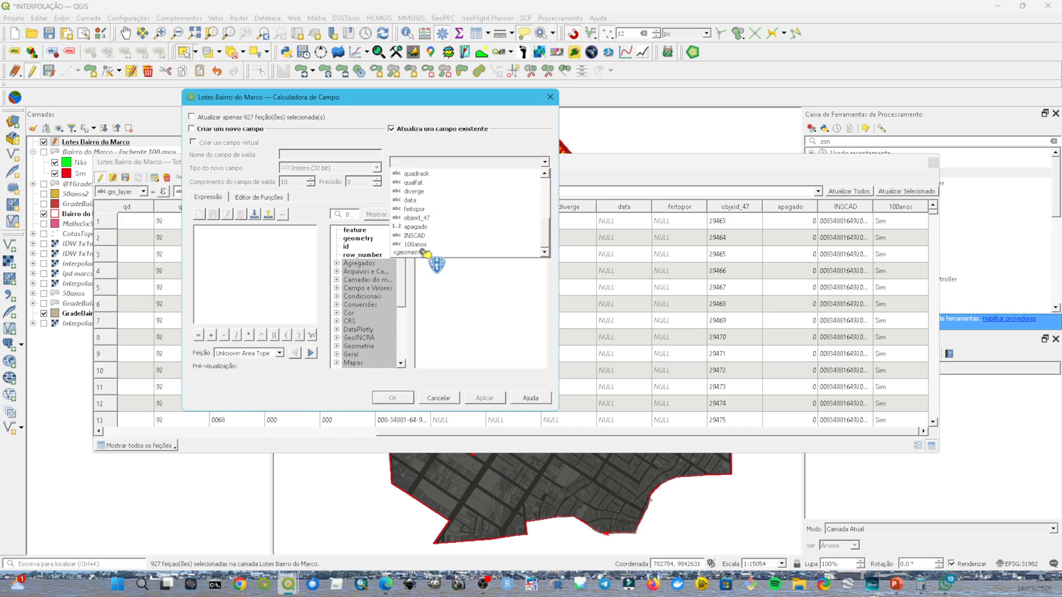
pyautogui.click(430, 252)
pyautogui.click(298, 260)
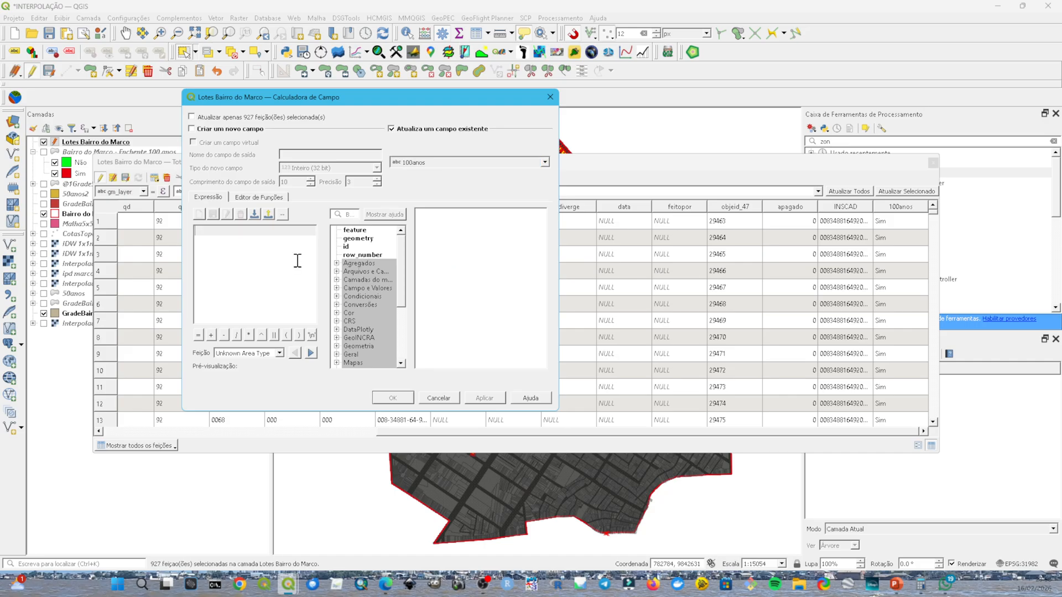
pyautogui.write("'")
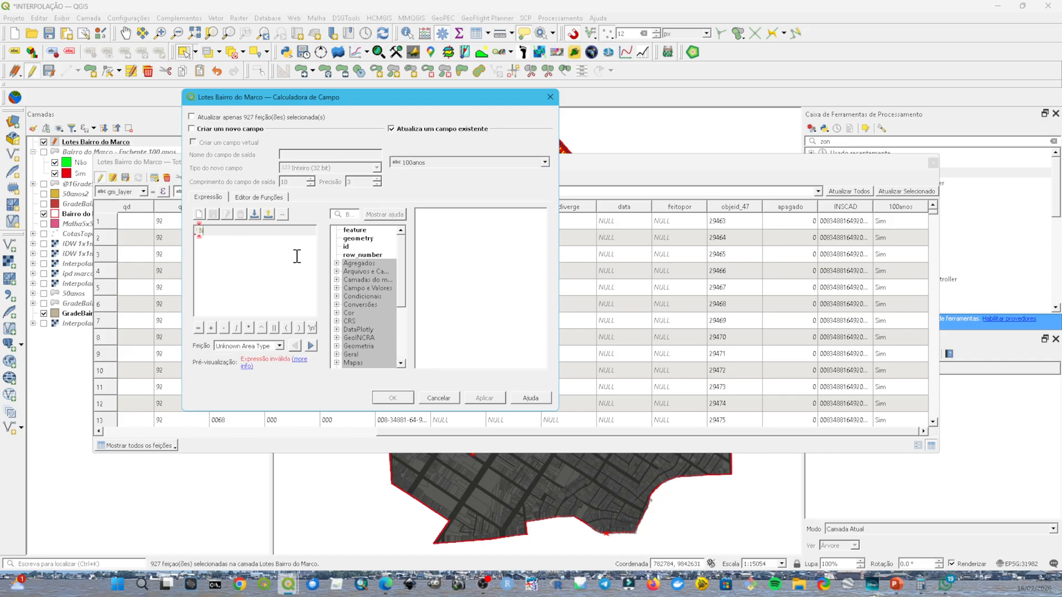
pyautogui.write('Nãpo')
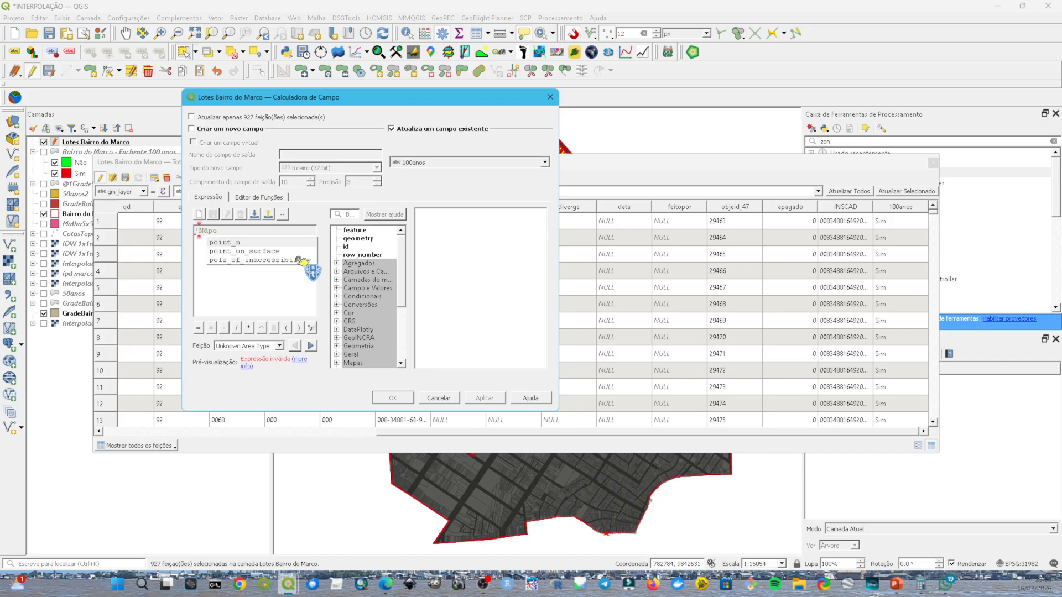
pyautogui.press('BackSpace')
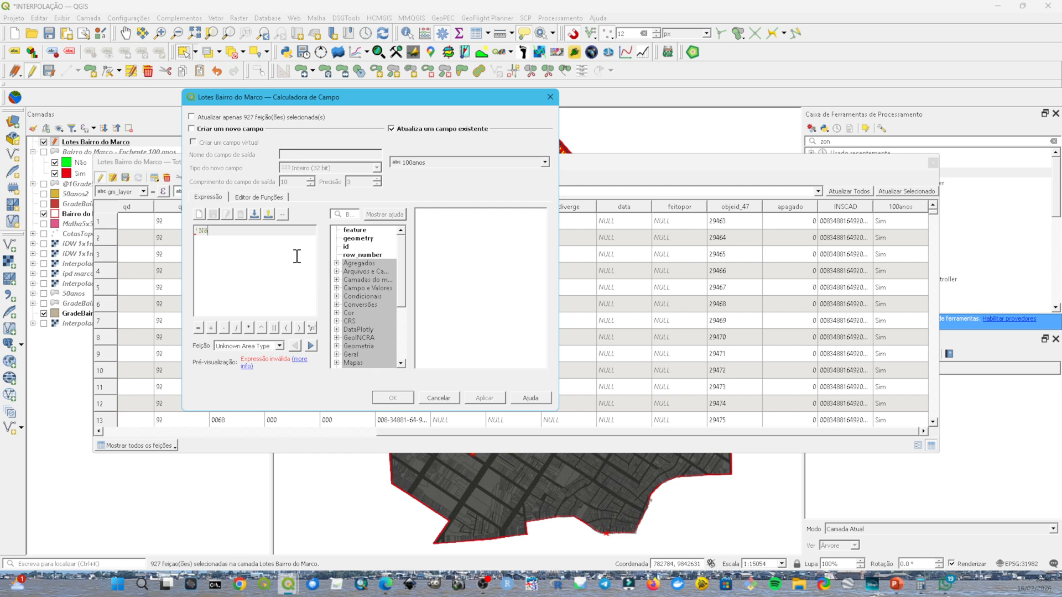
pyautogui.write("'")
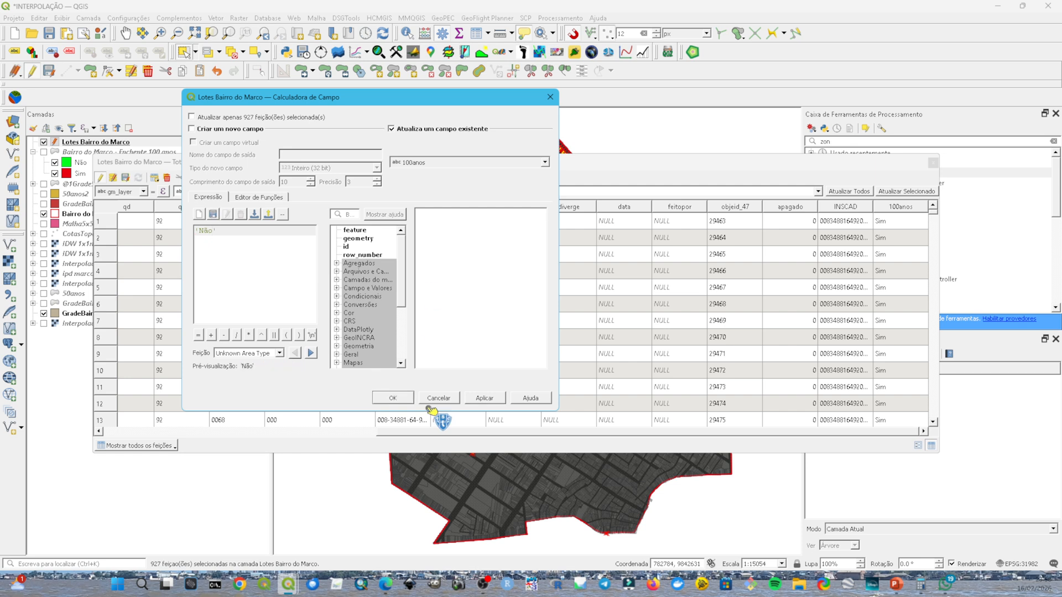
pyautogui.click(405, 397)
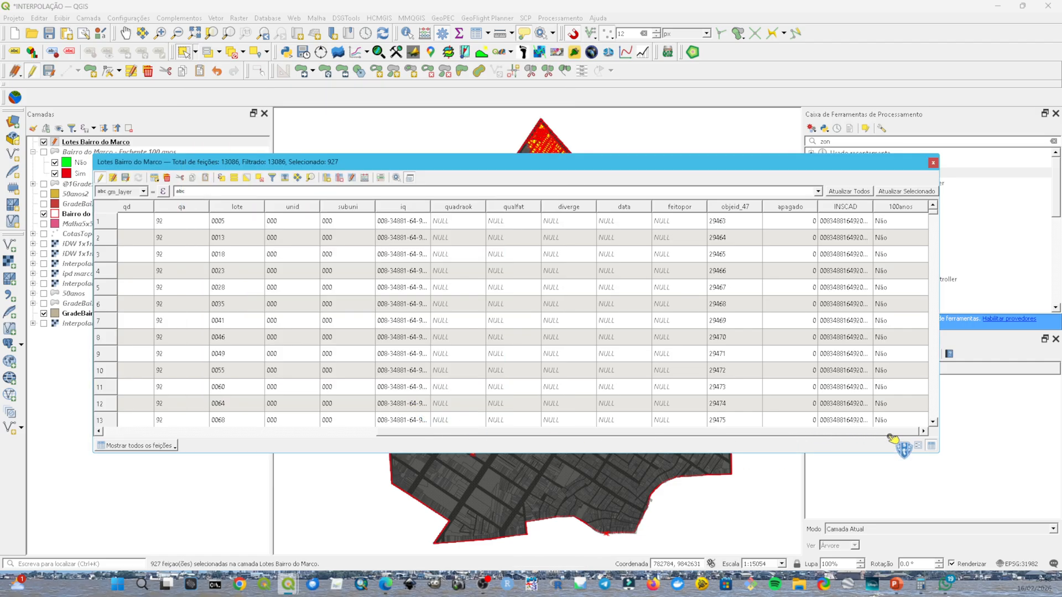
# Step: Invert the selection in the Lotes Bairro do Marco attribute table and reposition the table to expose the selected lots on the map
pyautogui.moveTo(891, 436); pyautogui.dragTo(912, 460)
pyautogui.click(247, 177)
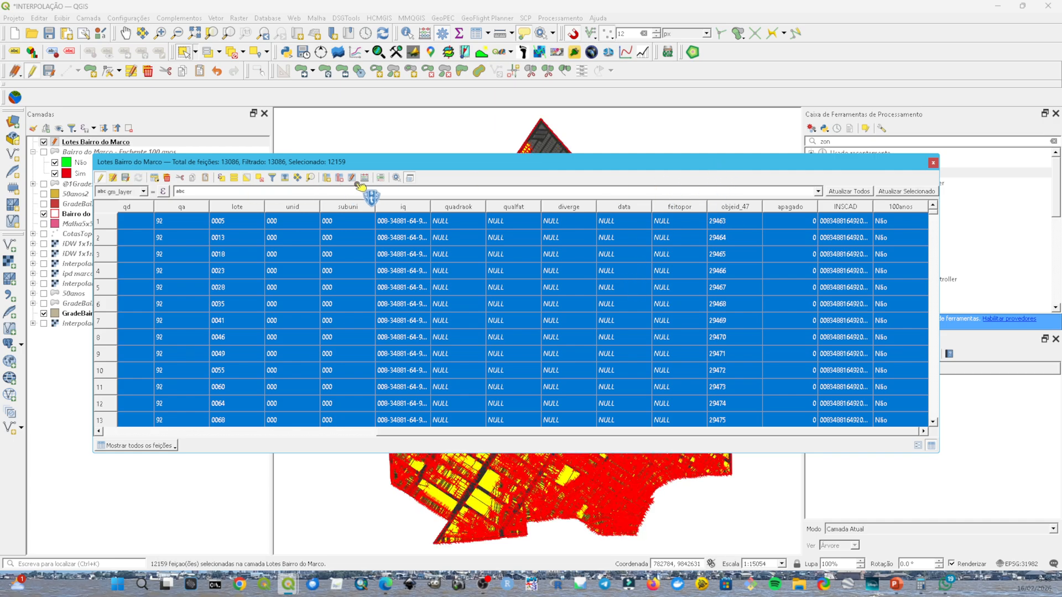
pyautogui.moveTo(716, 166); pyautogui.dragTo(365, 177)
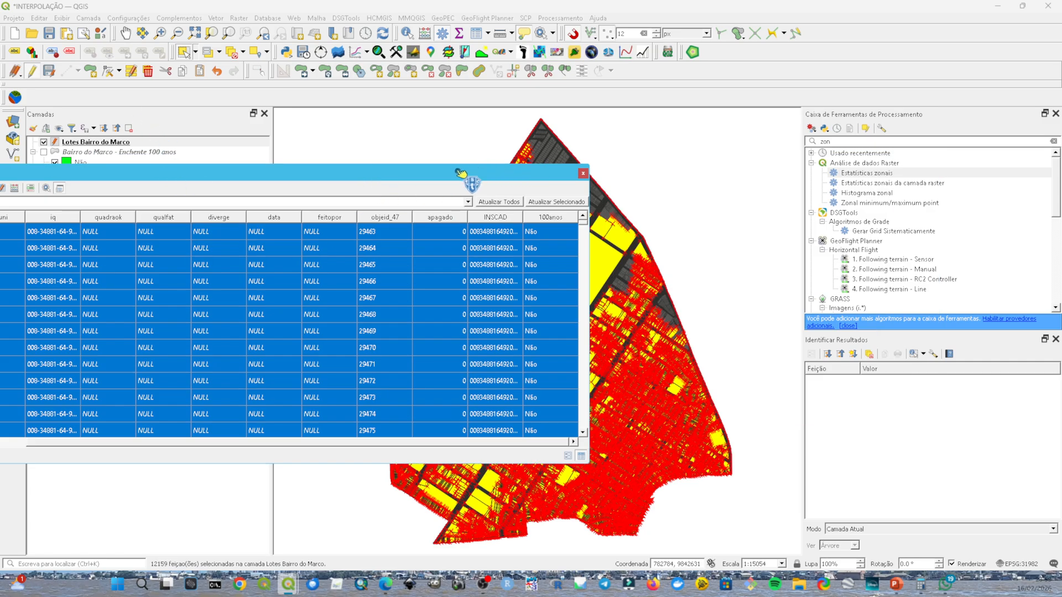
pyautogui.moveTo(421, 180); pyautogui.dragTo(659, 193)
pyautogui.moveTo(522, 184); pyautogui.dragTo(455, 186)
# Step: Define a new decimal (real) field named AreaHa with length 15 and precision 5 in the field calculator, covering all lots instead of only the selected ones
pyautogui.click(447, 191)
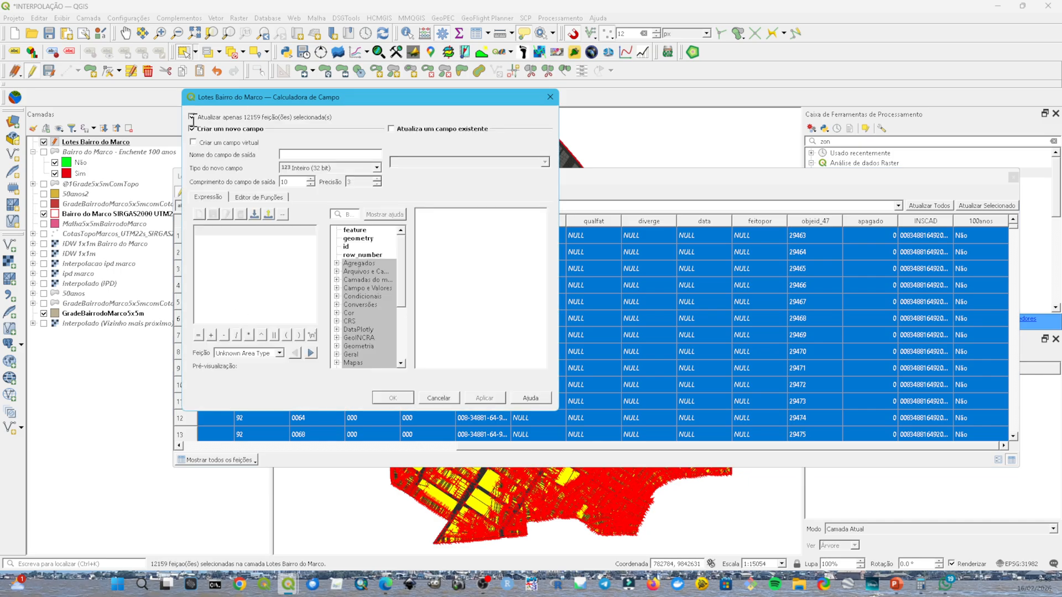
pyautogui.click(192, 117)
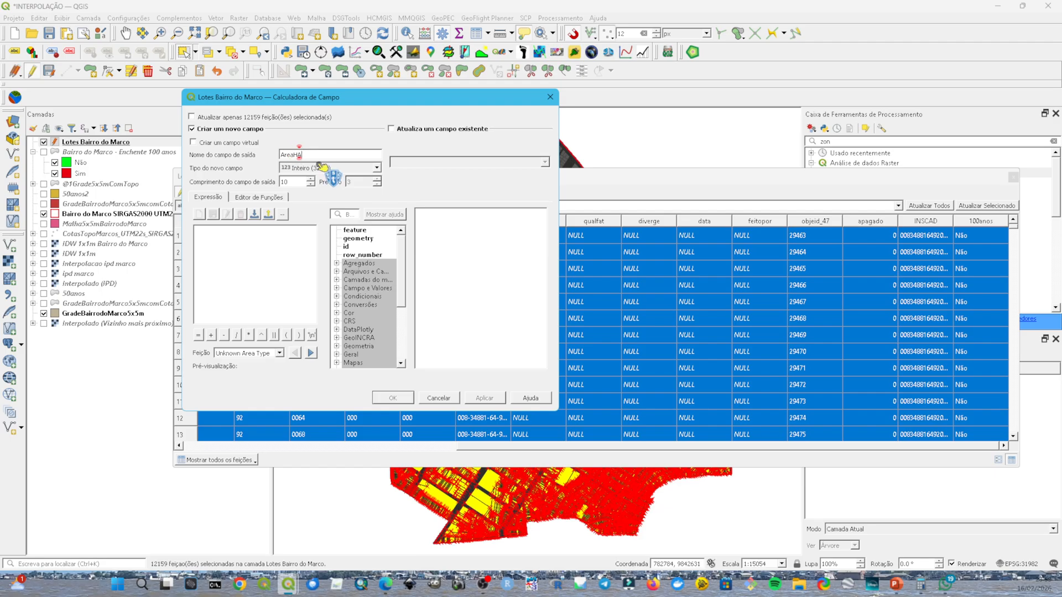
pyautogui.click(321, 168)
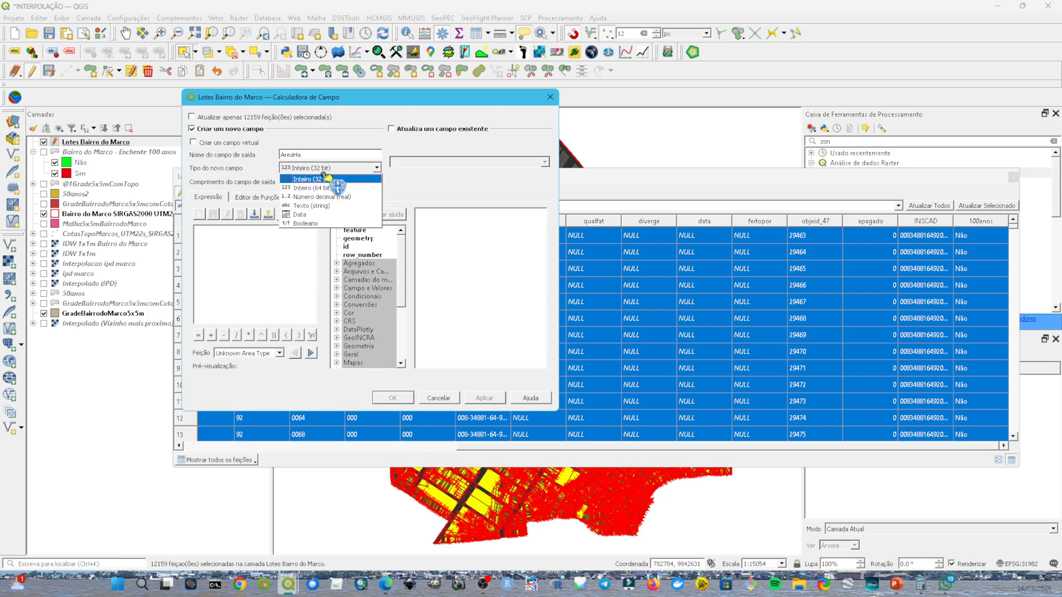
pyautogui.click(338, 185)
pyautogui.doubleClick(293, 184)
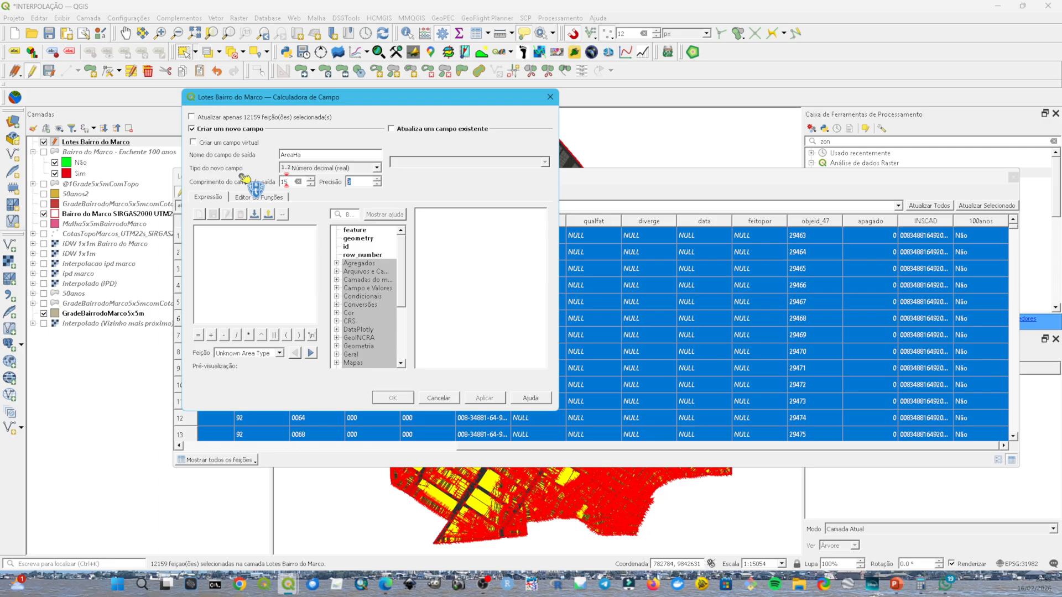
# Step: Create the AreaHa field with the expression $area/10000 and check its values along the lots' attribute table
pyautogui.click(248, 301)
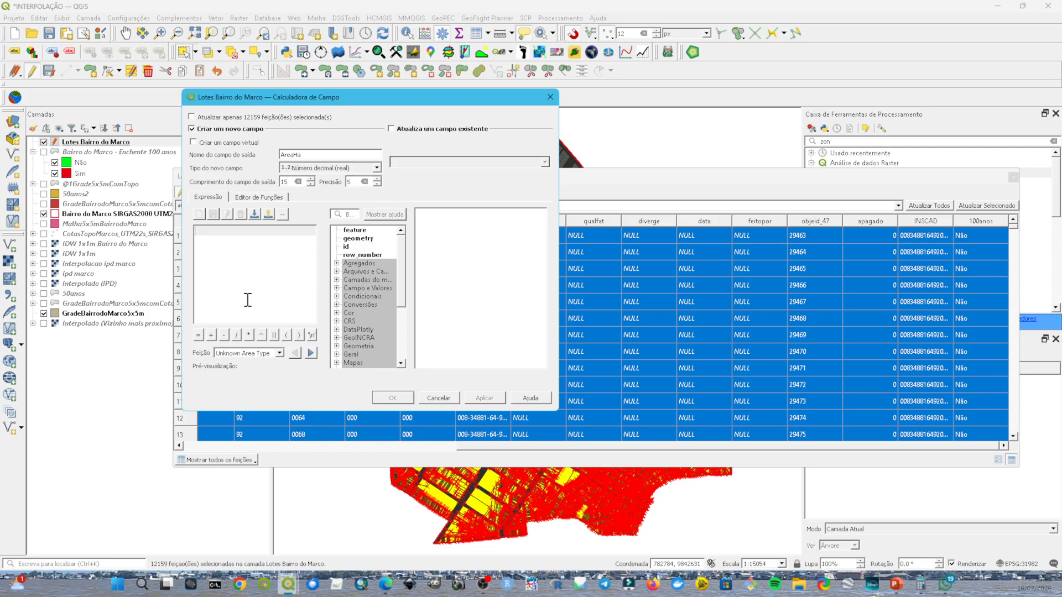
pyautogui.write('$a')
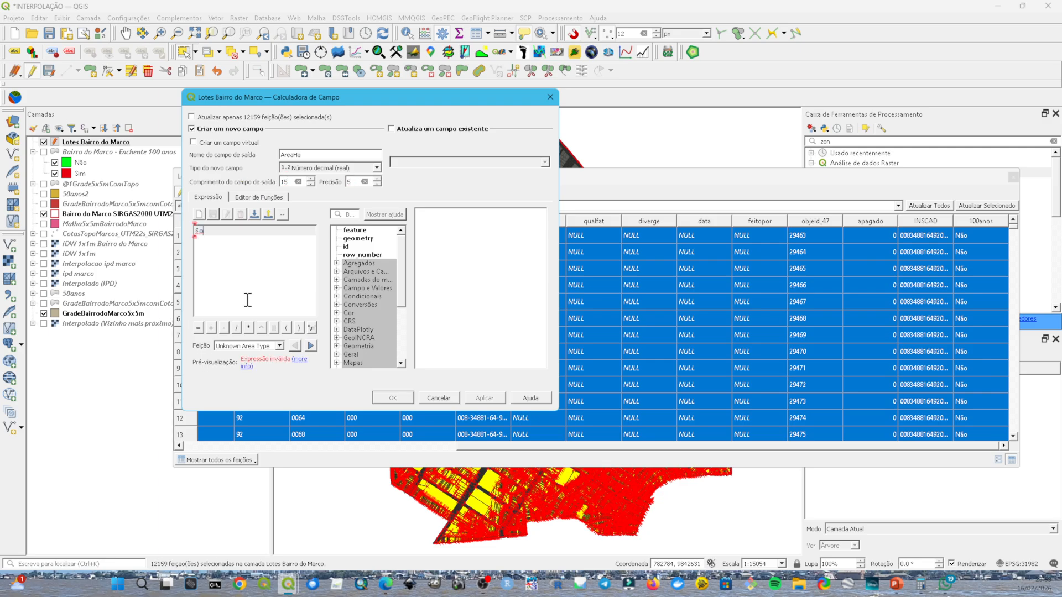
pyautogui.write('rea/ 10000')
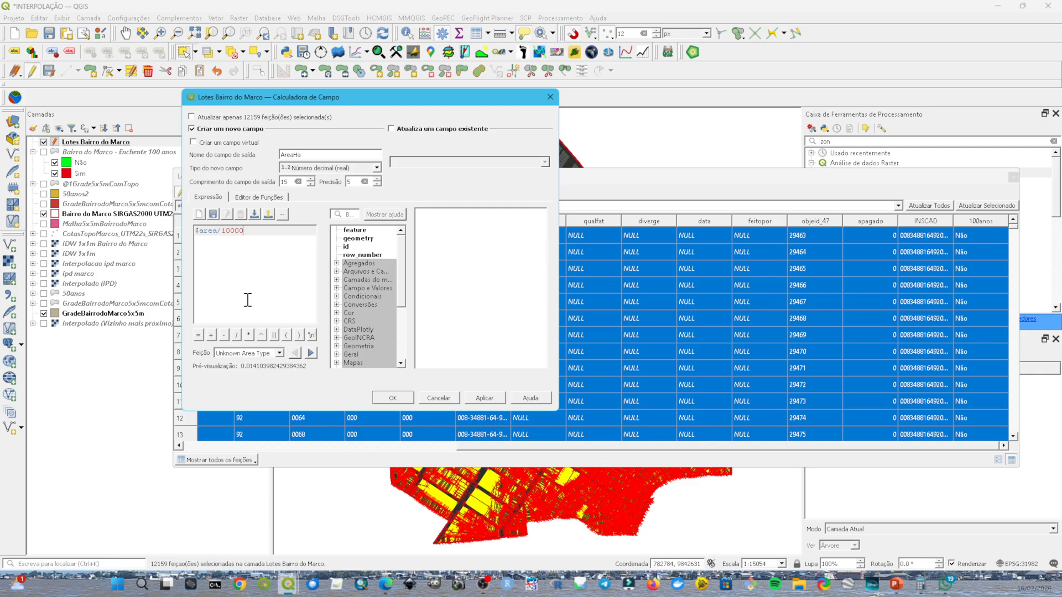
pyautogui.click(493, 399)
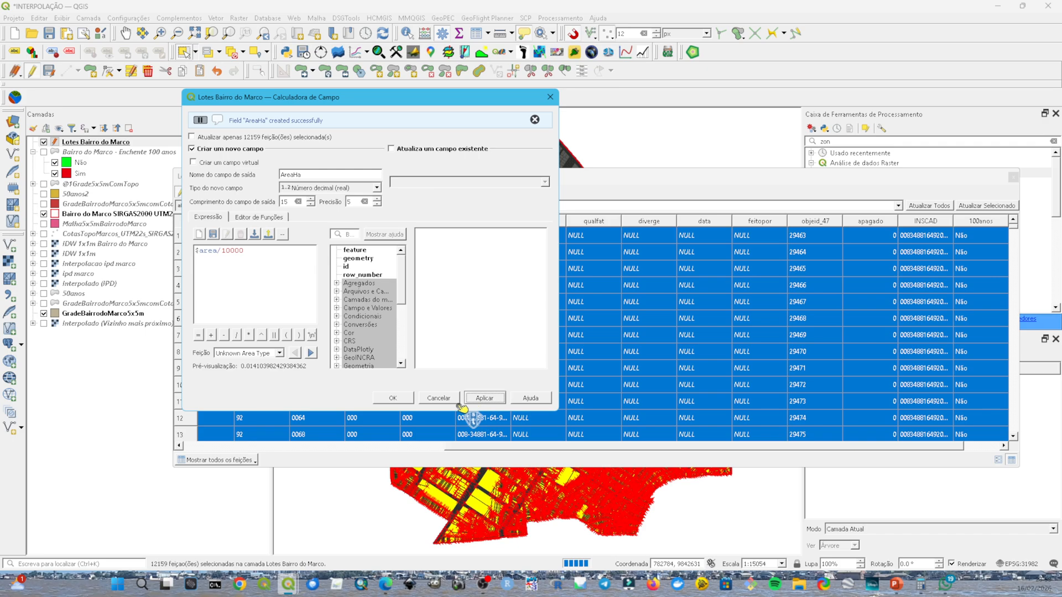
pyautogui.click(397, 403)
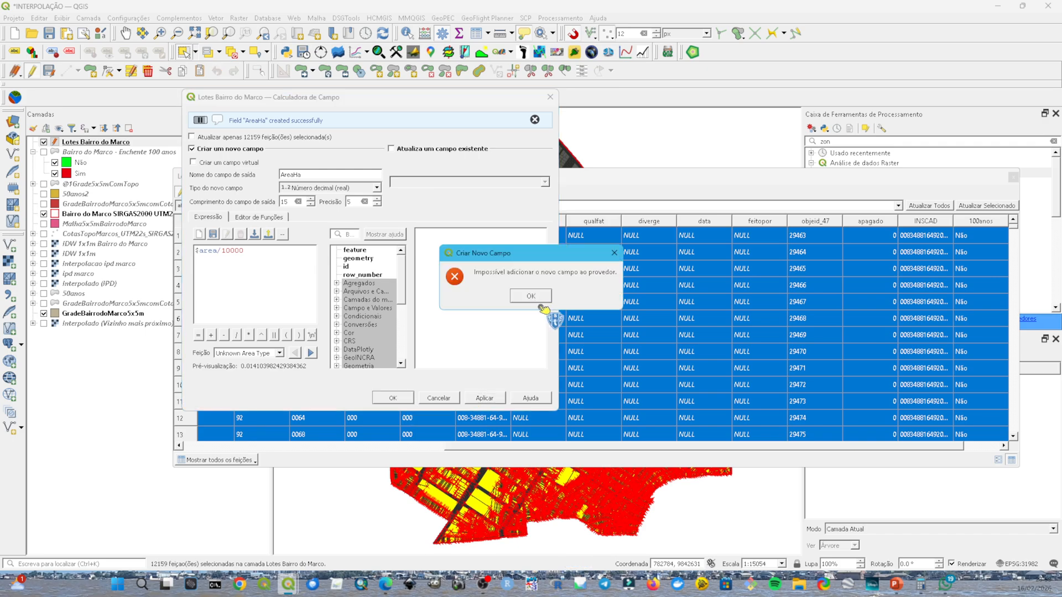
pyautogui.click(535, 297)
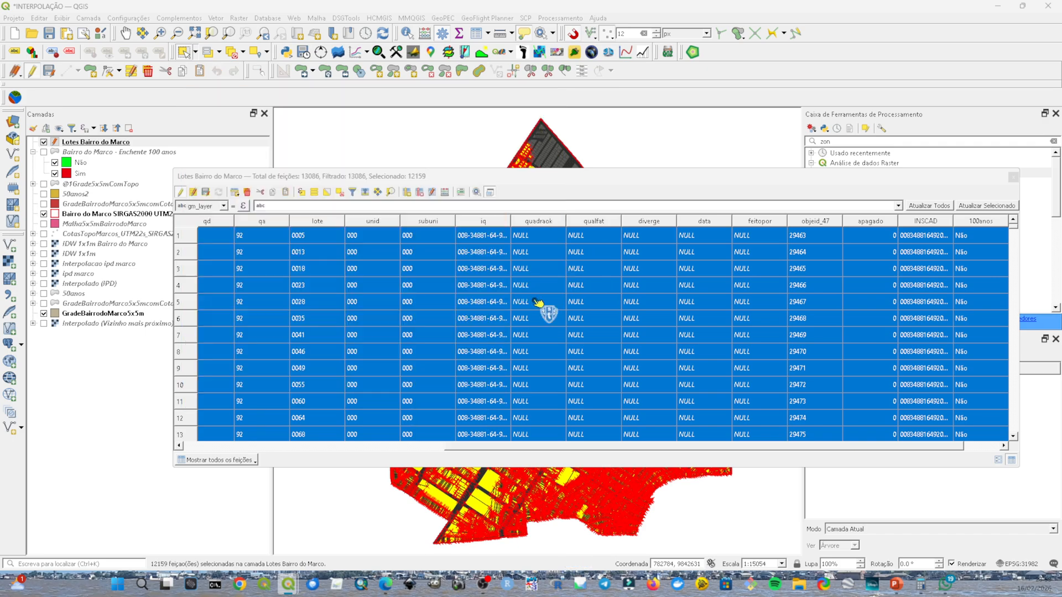
pyautogui.click(982, 446)
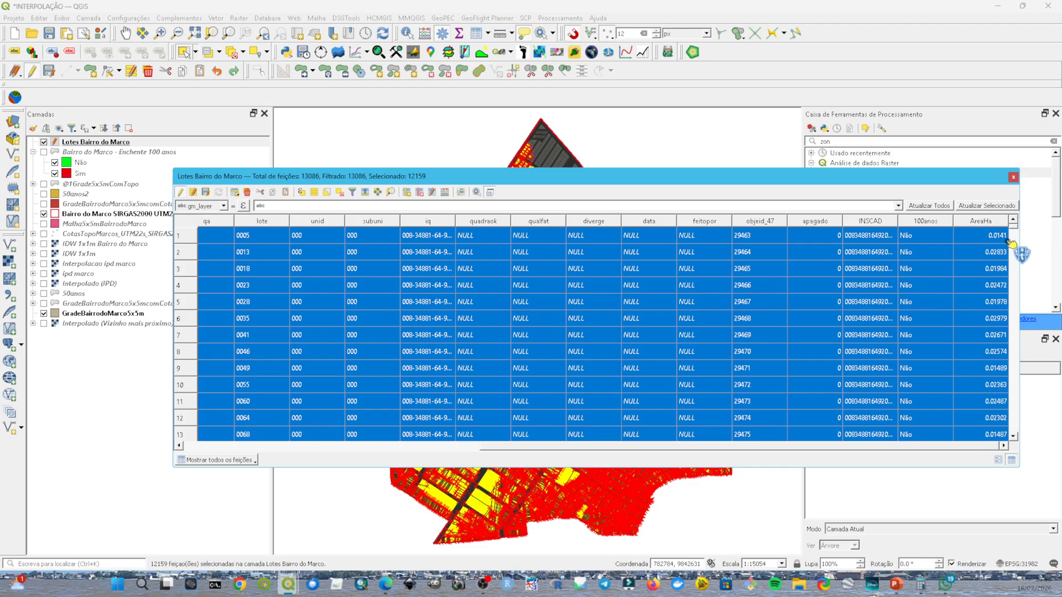
pyautogui.moveTo(1014, 227); pyautogui.dragTo(1025, 400)
pyautogui.moveTo(1022, 416); pyautogui.dragTo(1024, 229)
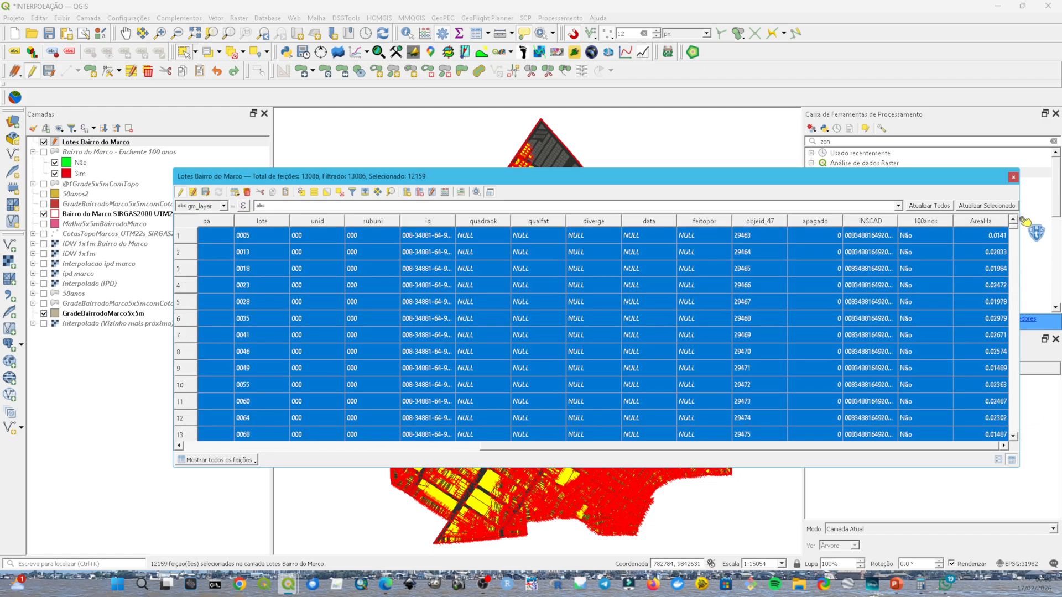